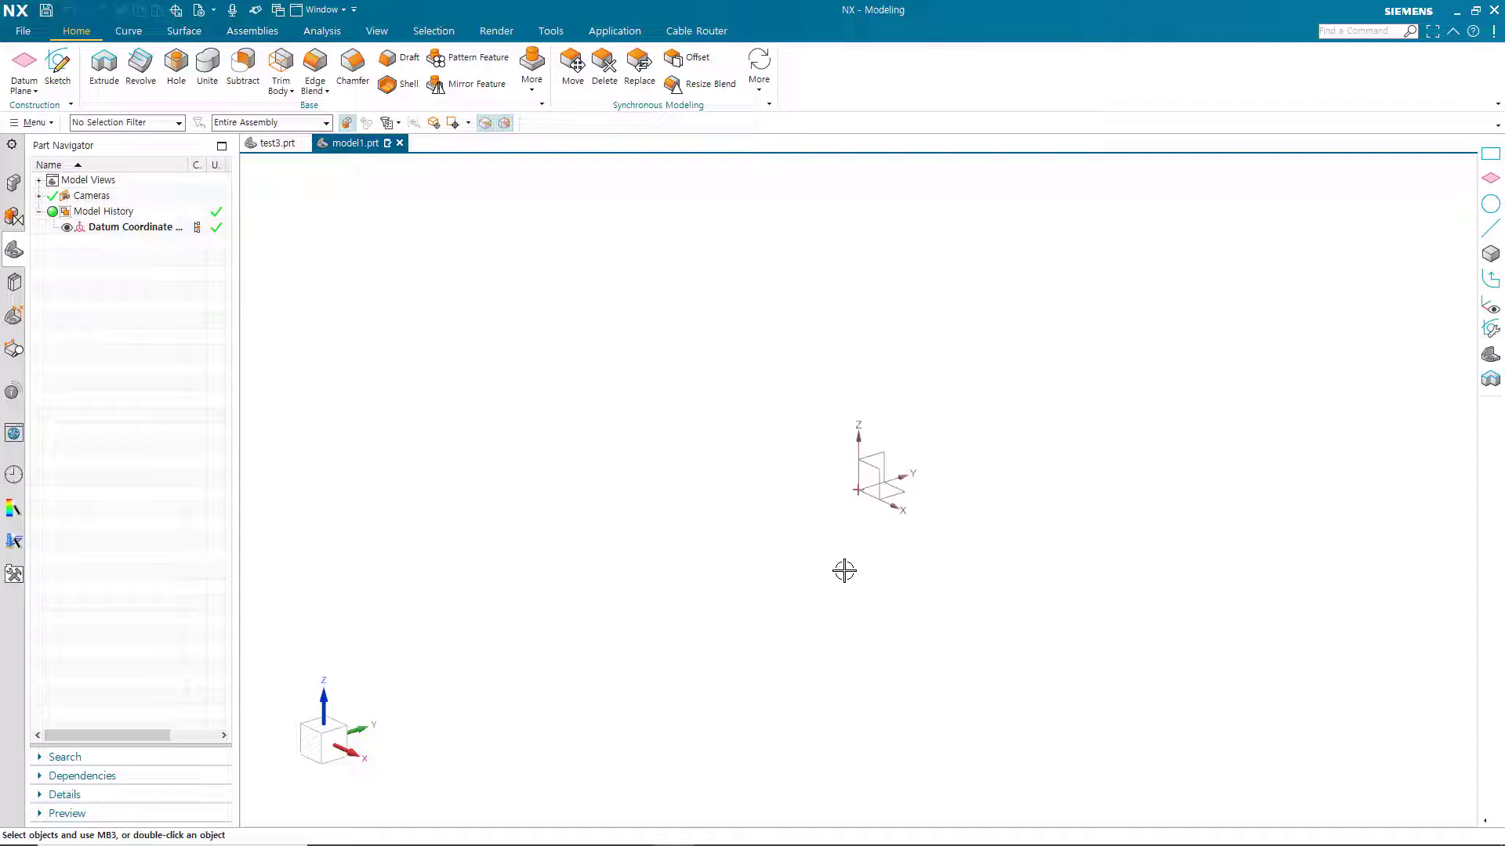
# Toggle the display of the work coordinate system (WCS), leaving it shown at the datum coordinate system
pyautogui.press('w')
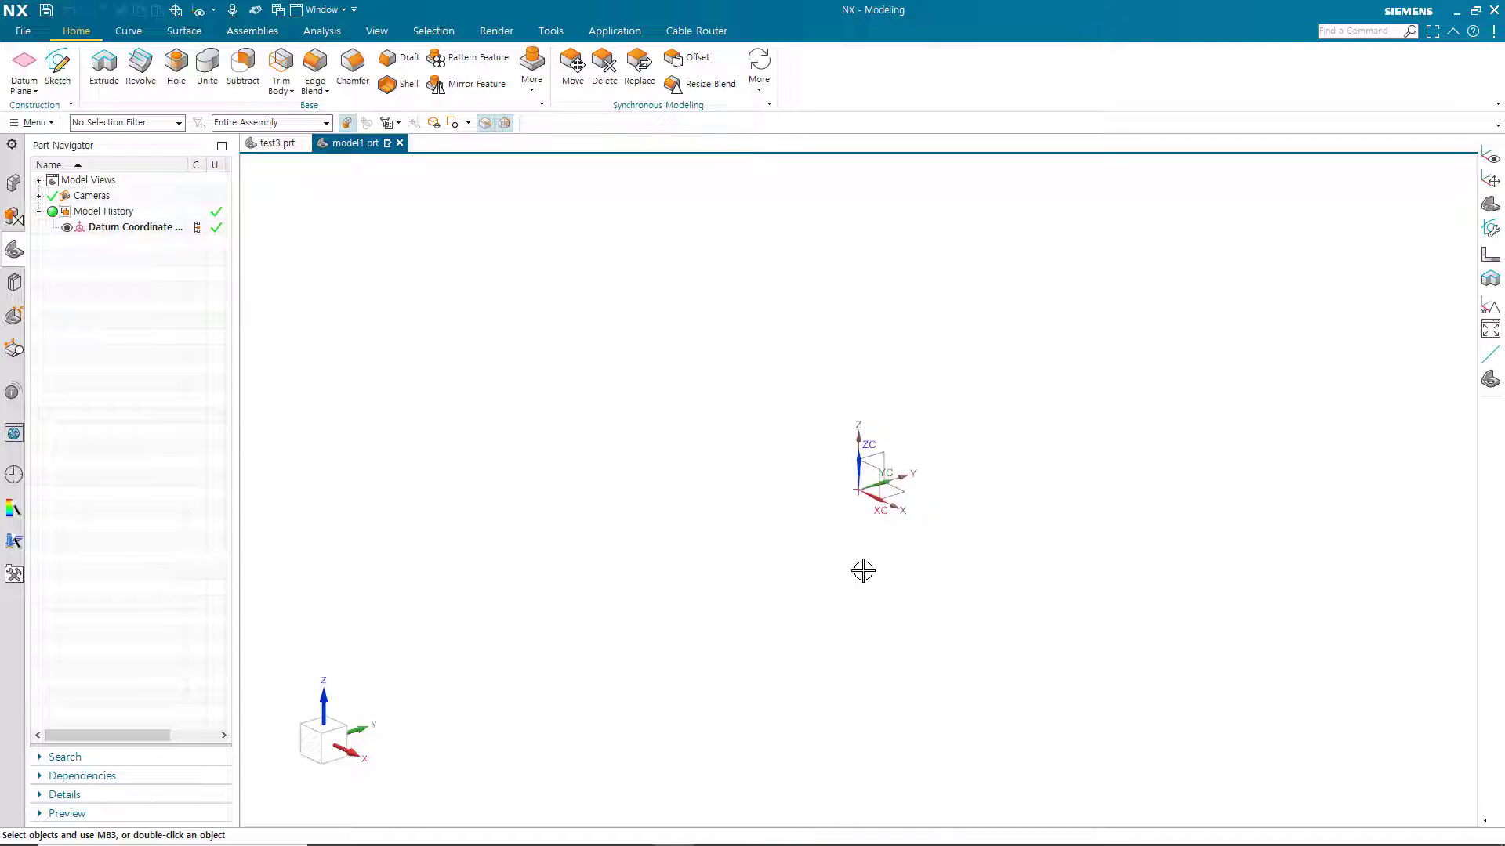
pyautogui.press('w')
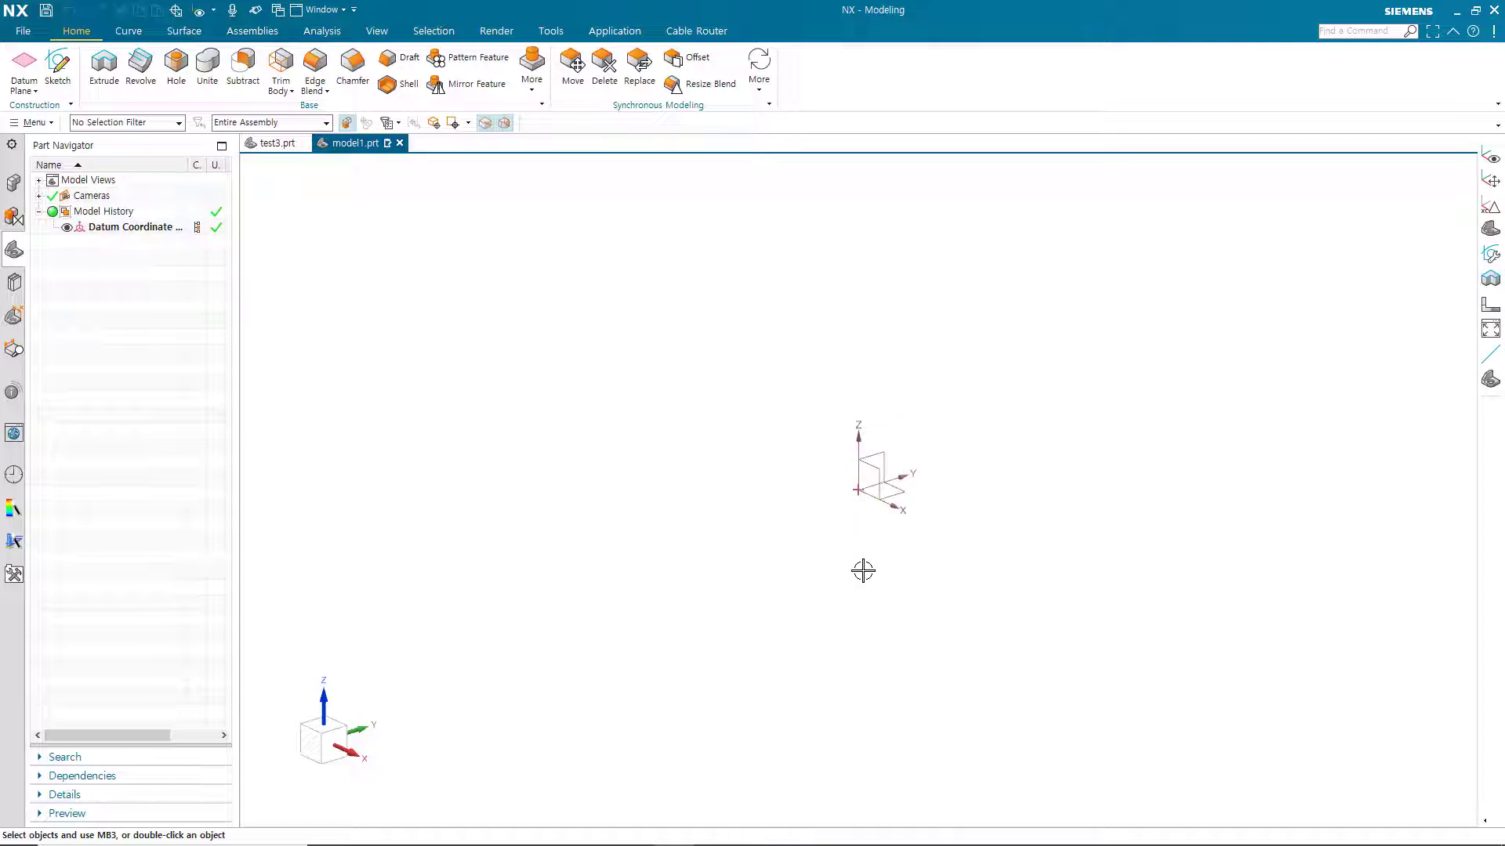
pyautogui.press('w')
# Move the WCS origin freely away from the datum coordinate system and rotate the WCS 90° about its YC axis
pyautogui.doubleClick(859, 462)
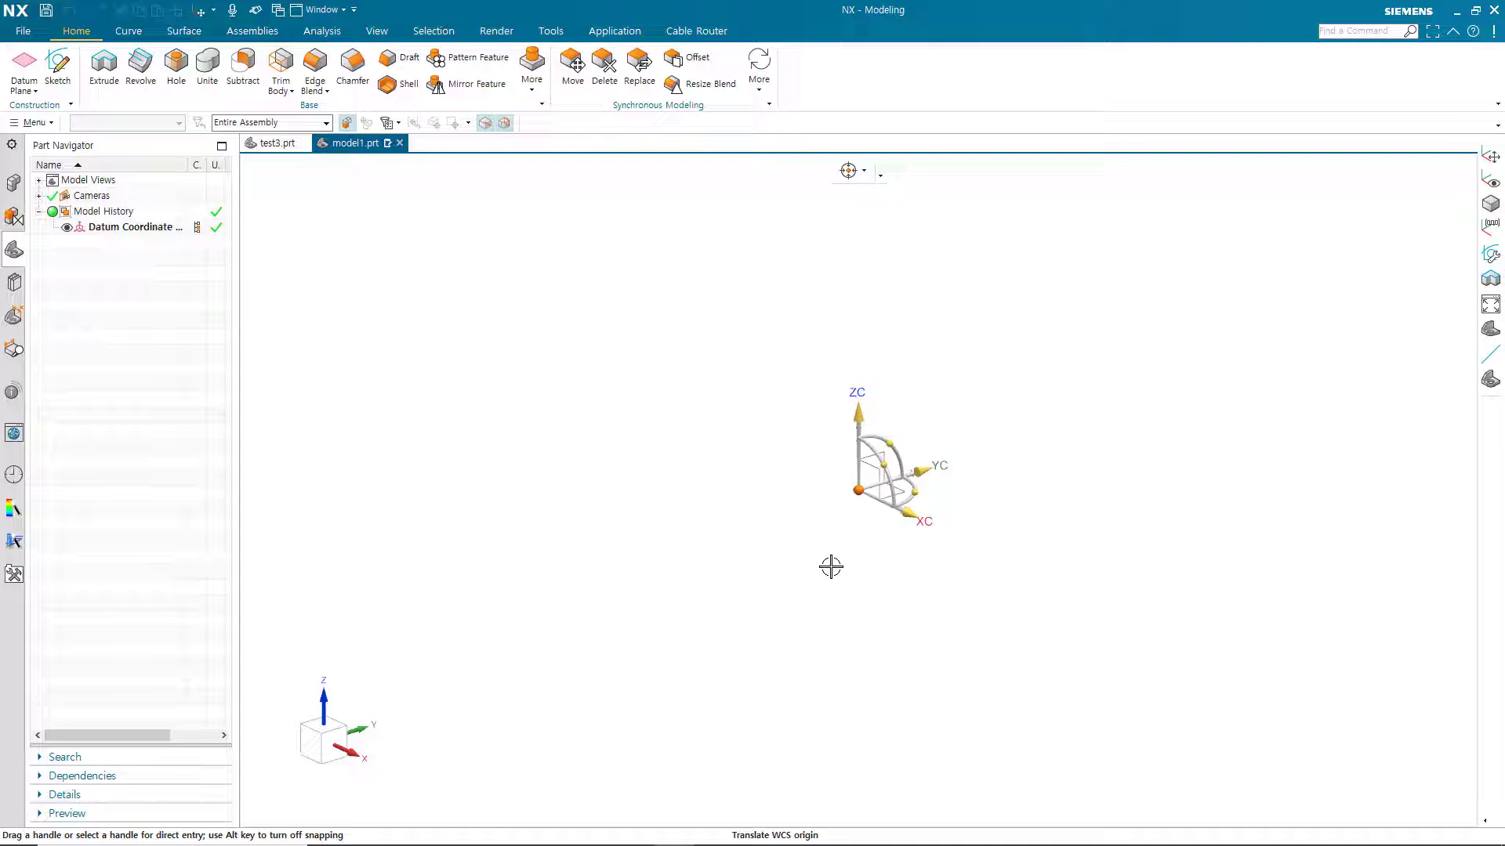
pyautogui.moveTo(858, 490); pyautogui.dragTo(607, 551)
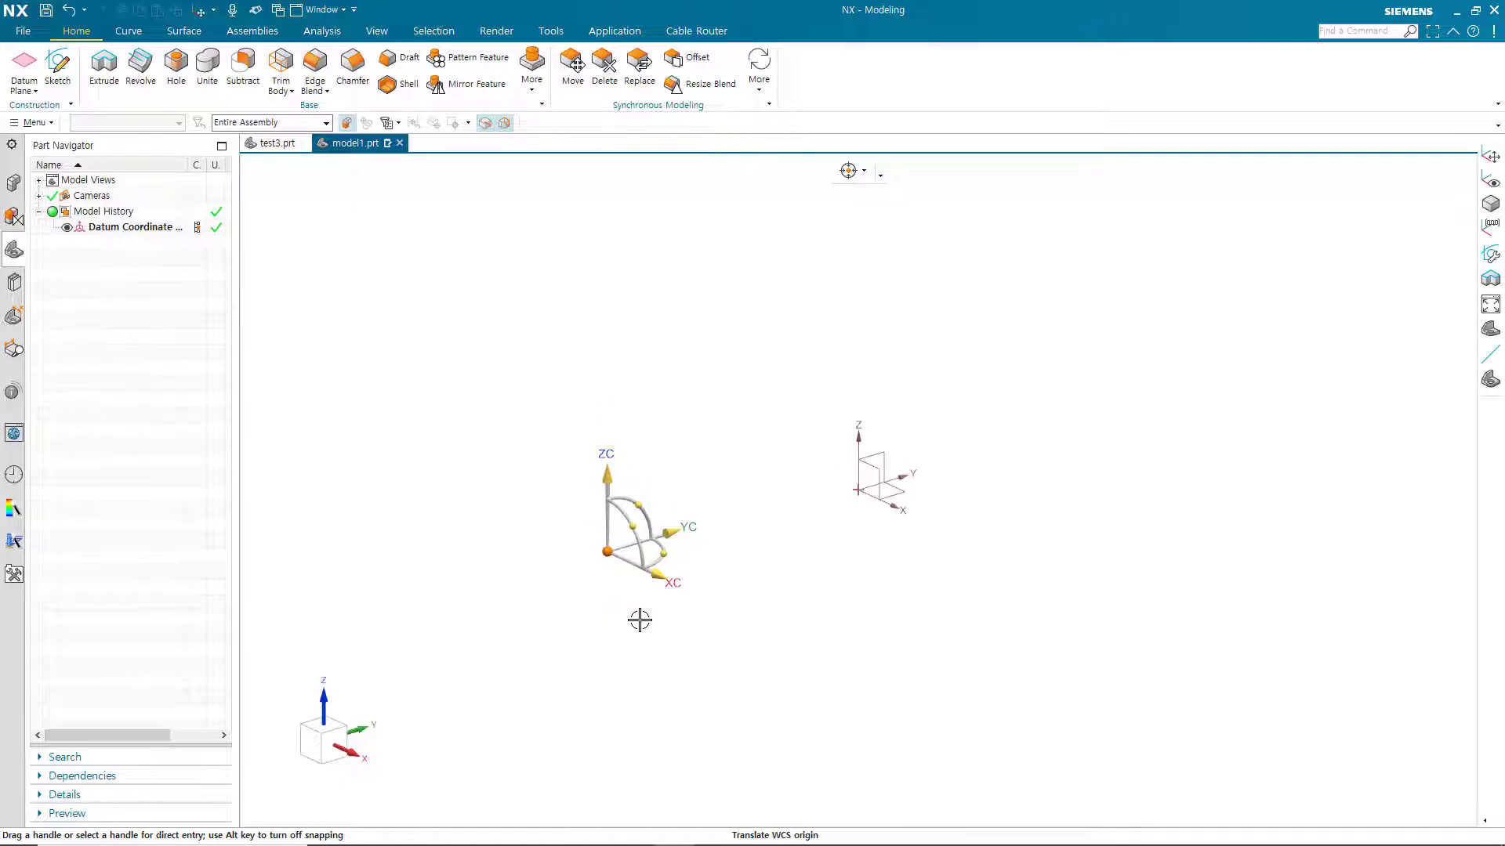
pyautogui.moveTo(639, 505); pyautogui.dragTo(651, 589)
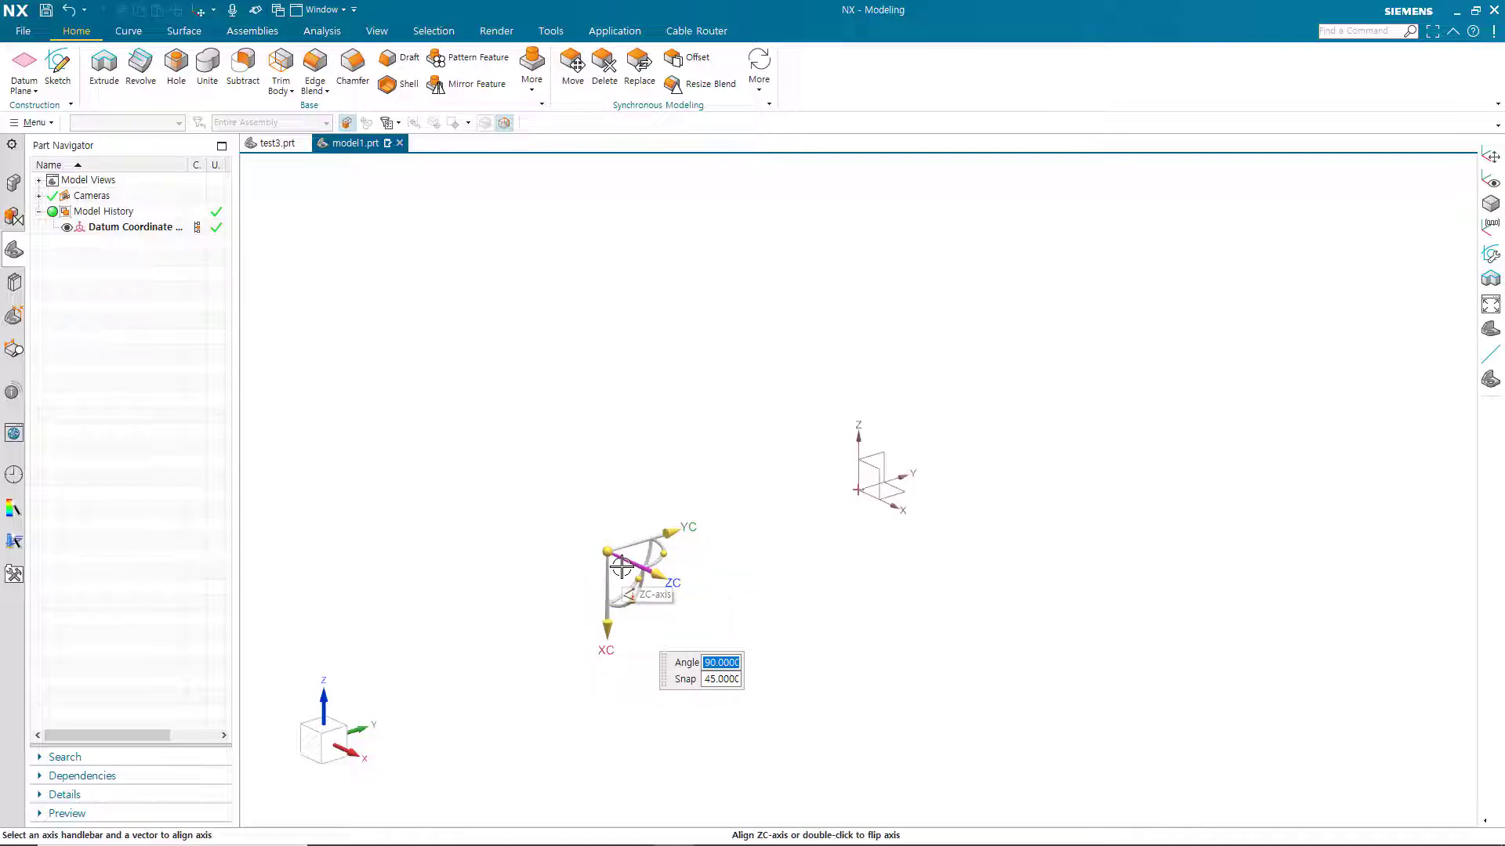
pyautogui.middleClick(605, 480)
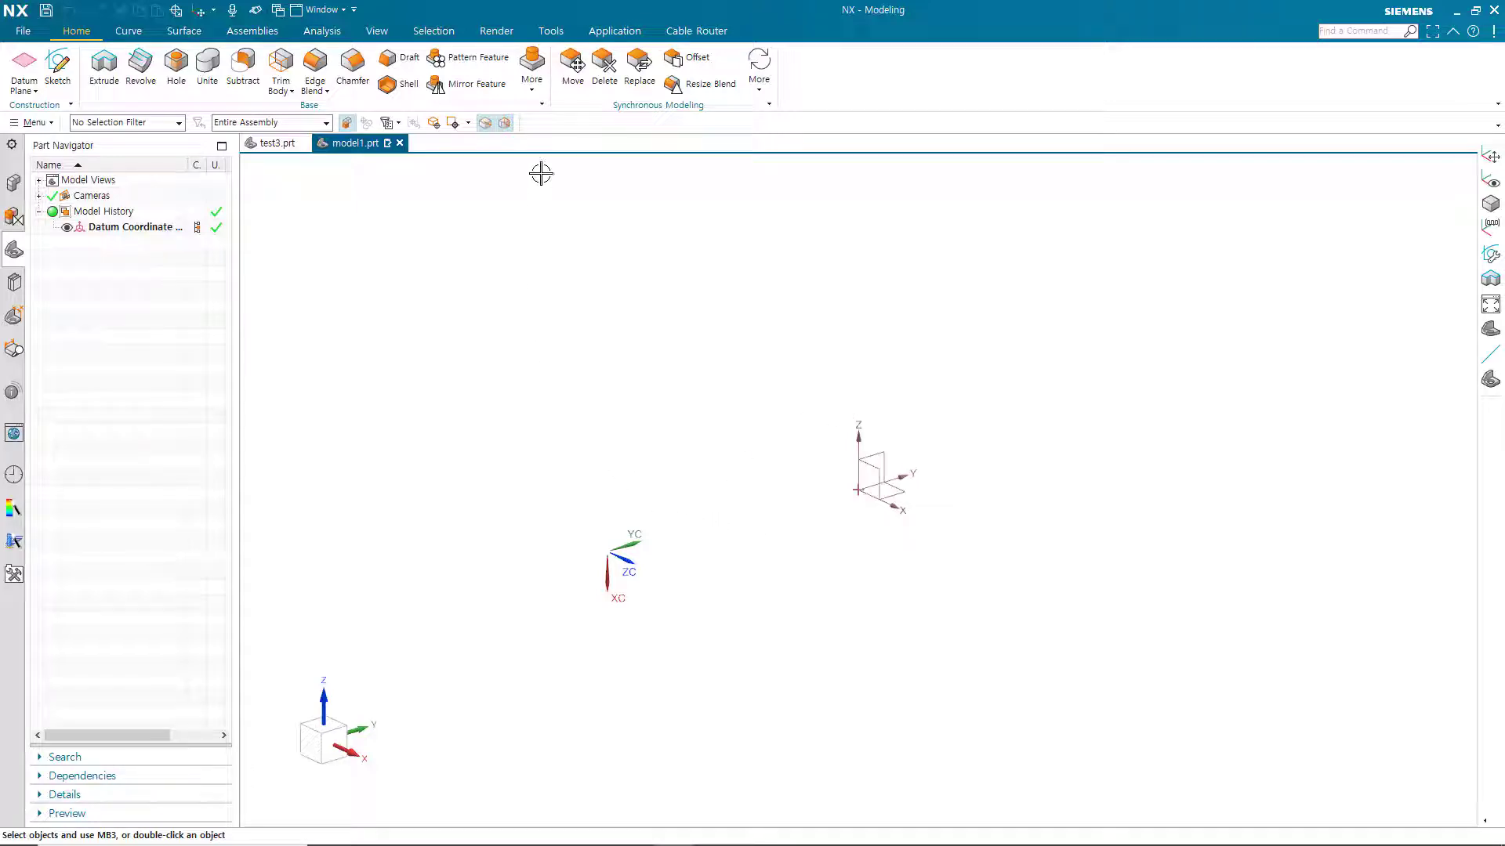
# Reset the WCS to the absolute coordinate system
pyautogui.click(550, 32)
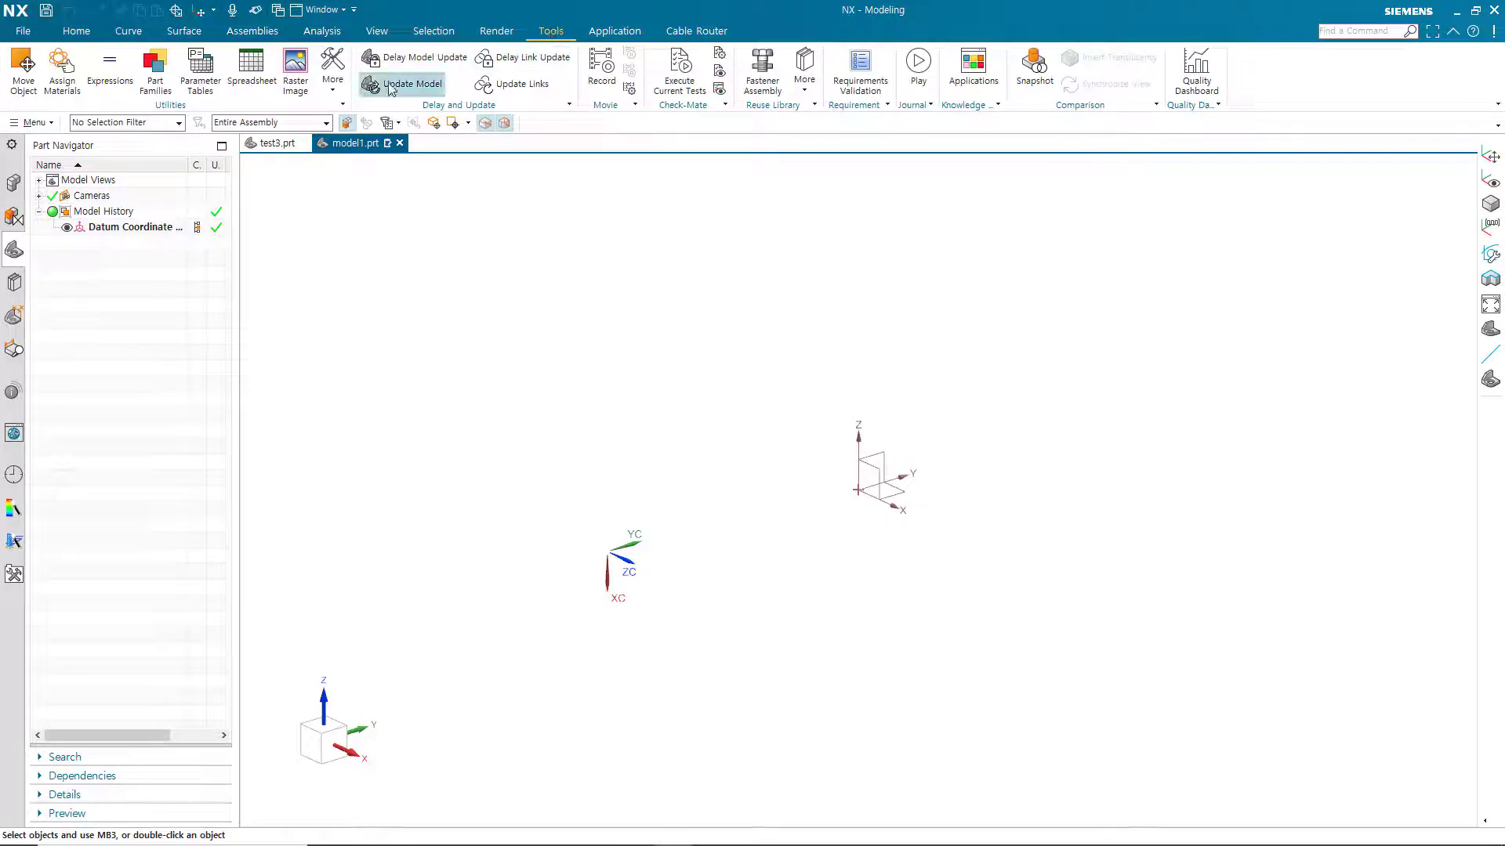
pyautogui.click(336, 94)
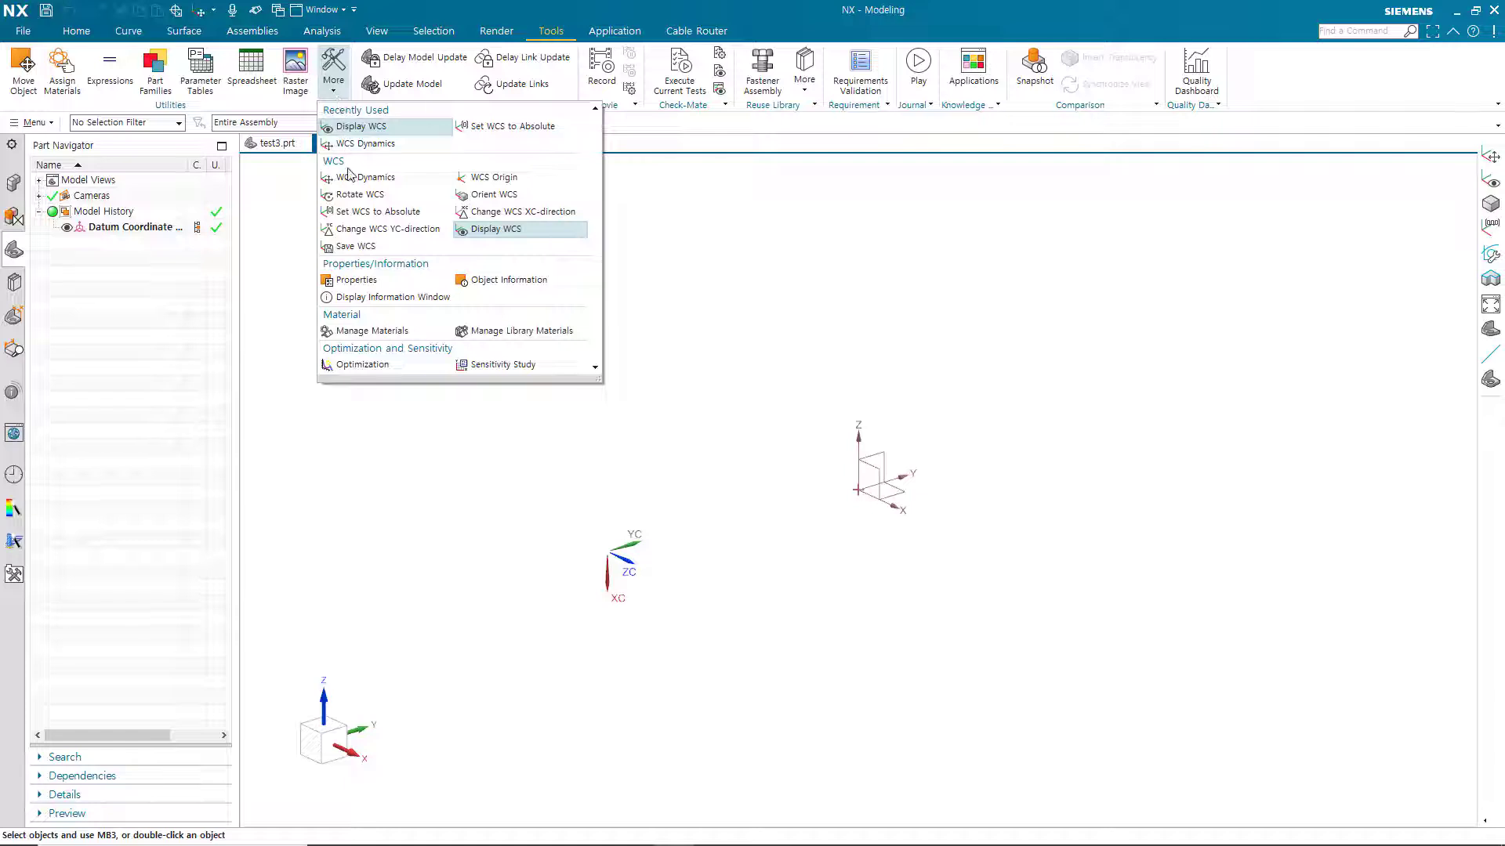
pyautogui.click(401, 216)
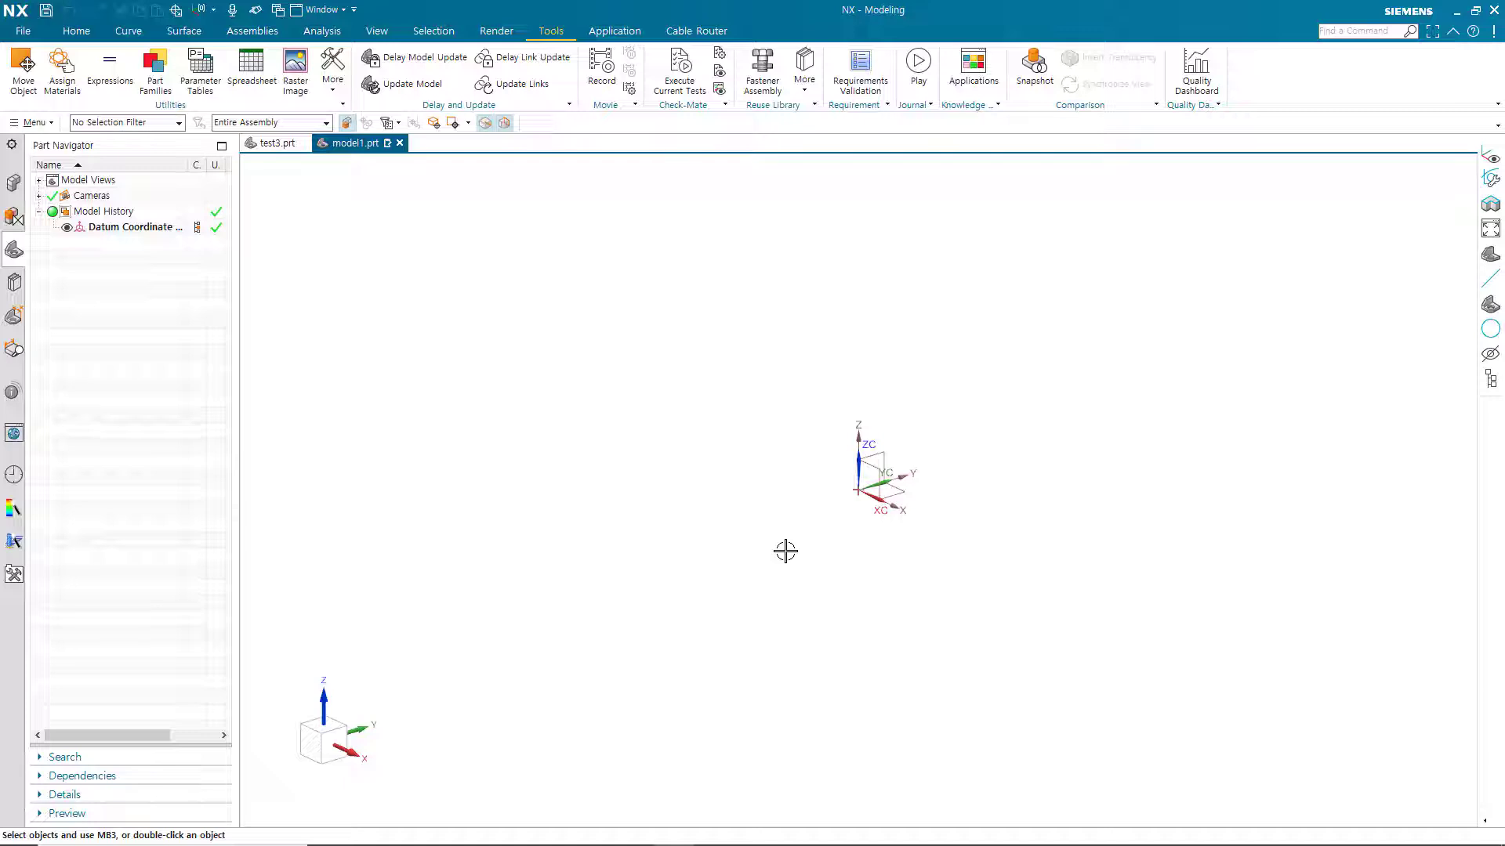
pyautogui.click(580, 400)
# Preview a YC-ZC datum plane at 100 mm distance with absolute and WCS references, and cancel it without creating the plane
pyautogui.click(76, 31)
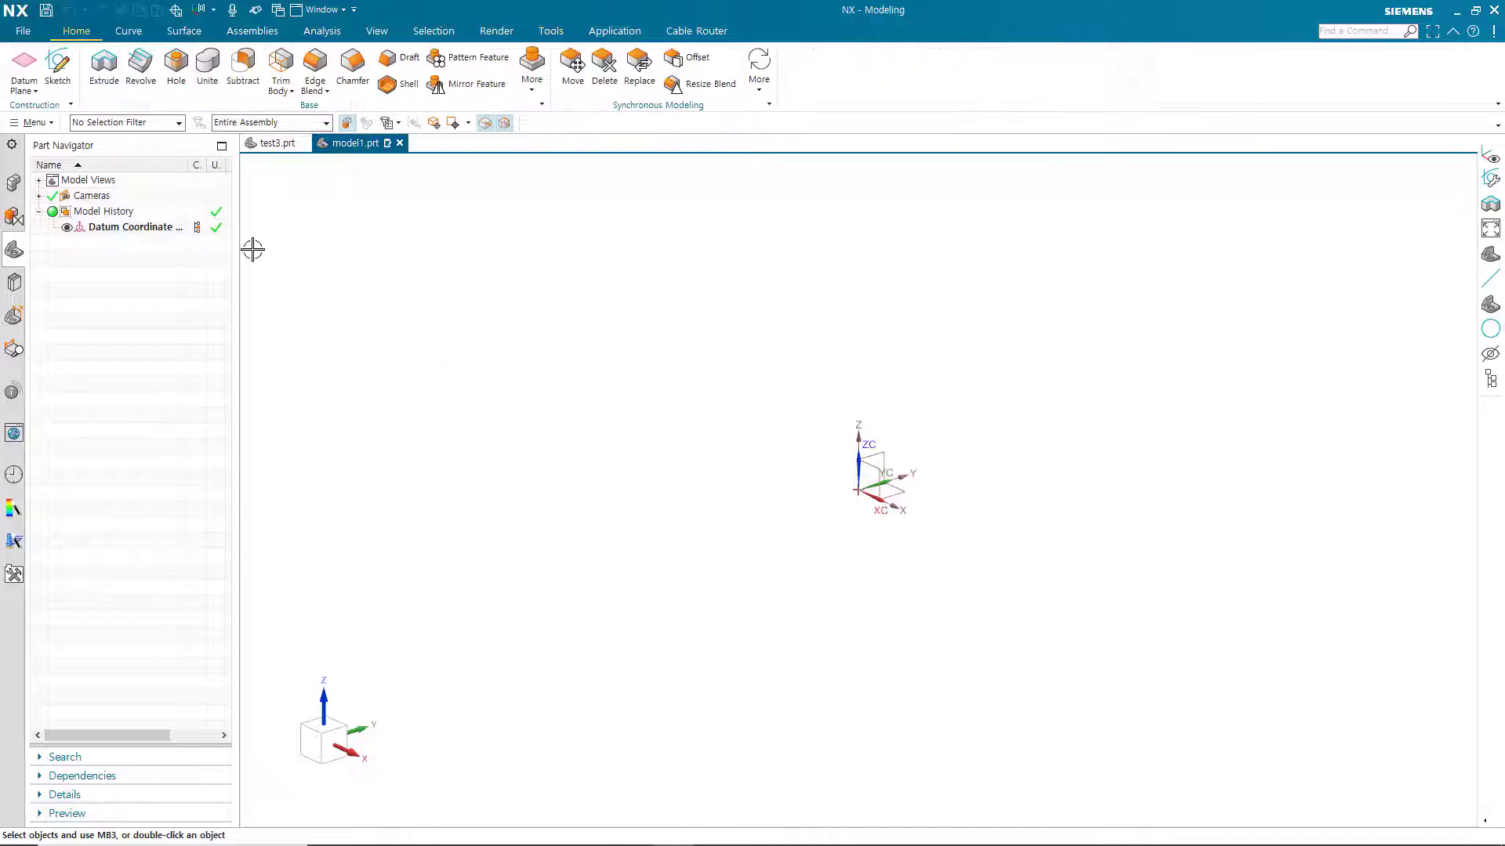
pyautogui.click(24, 75)
pyautogui.click(392, 193)
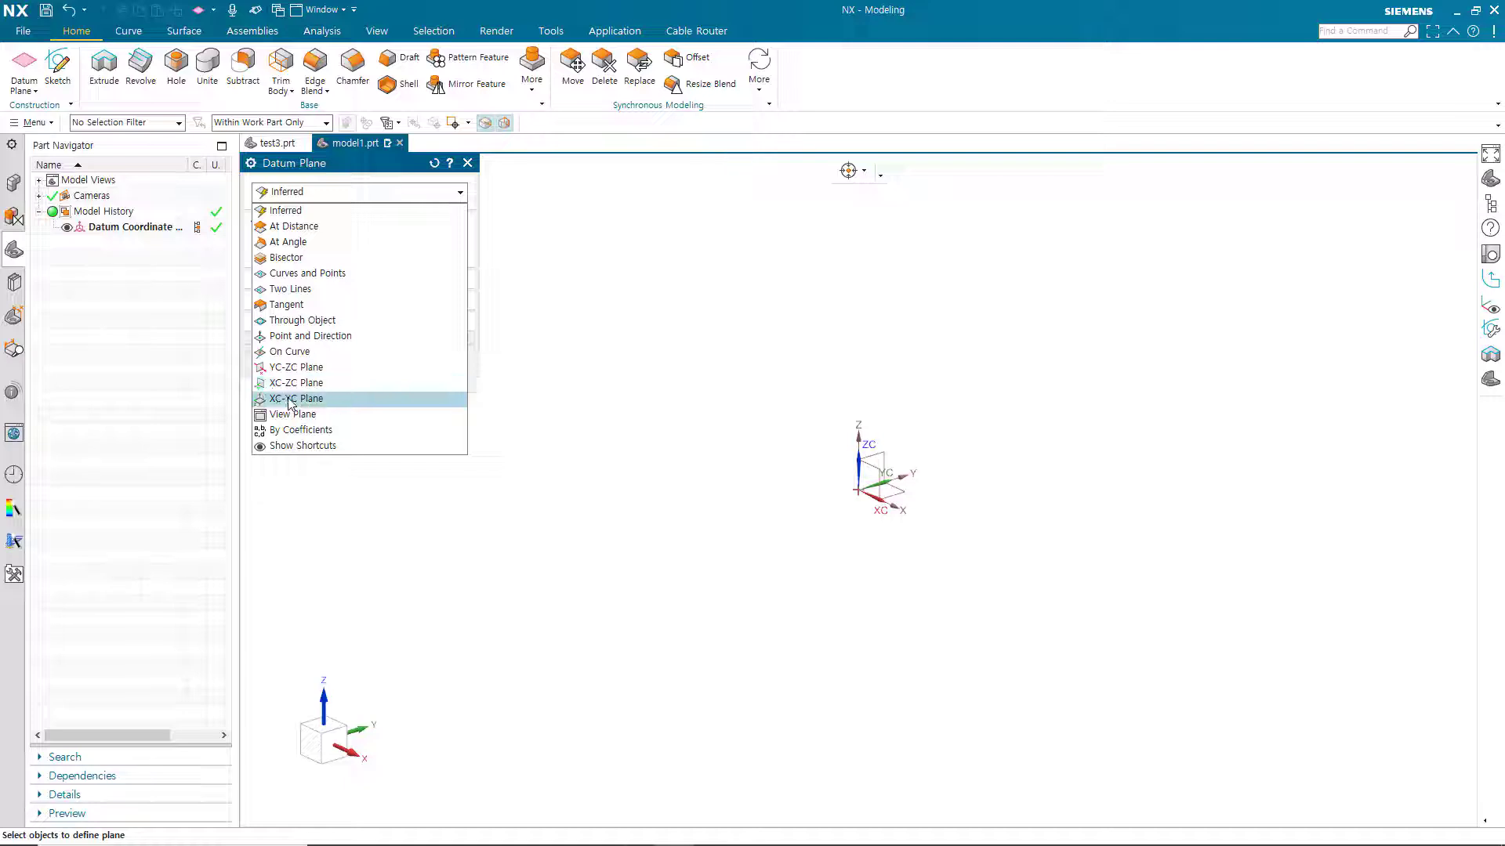
pyautogui.click(336, 367)
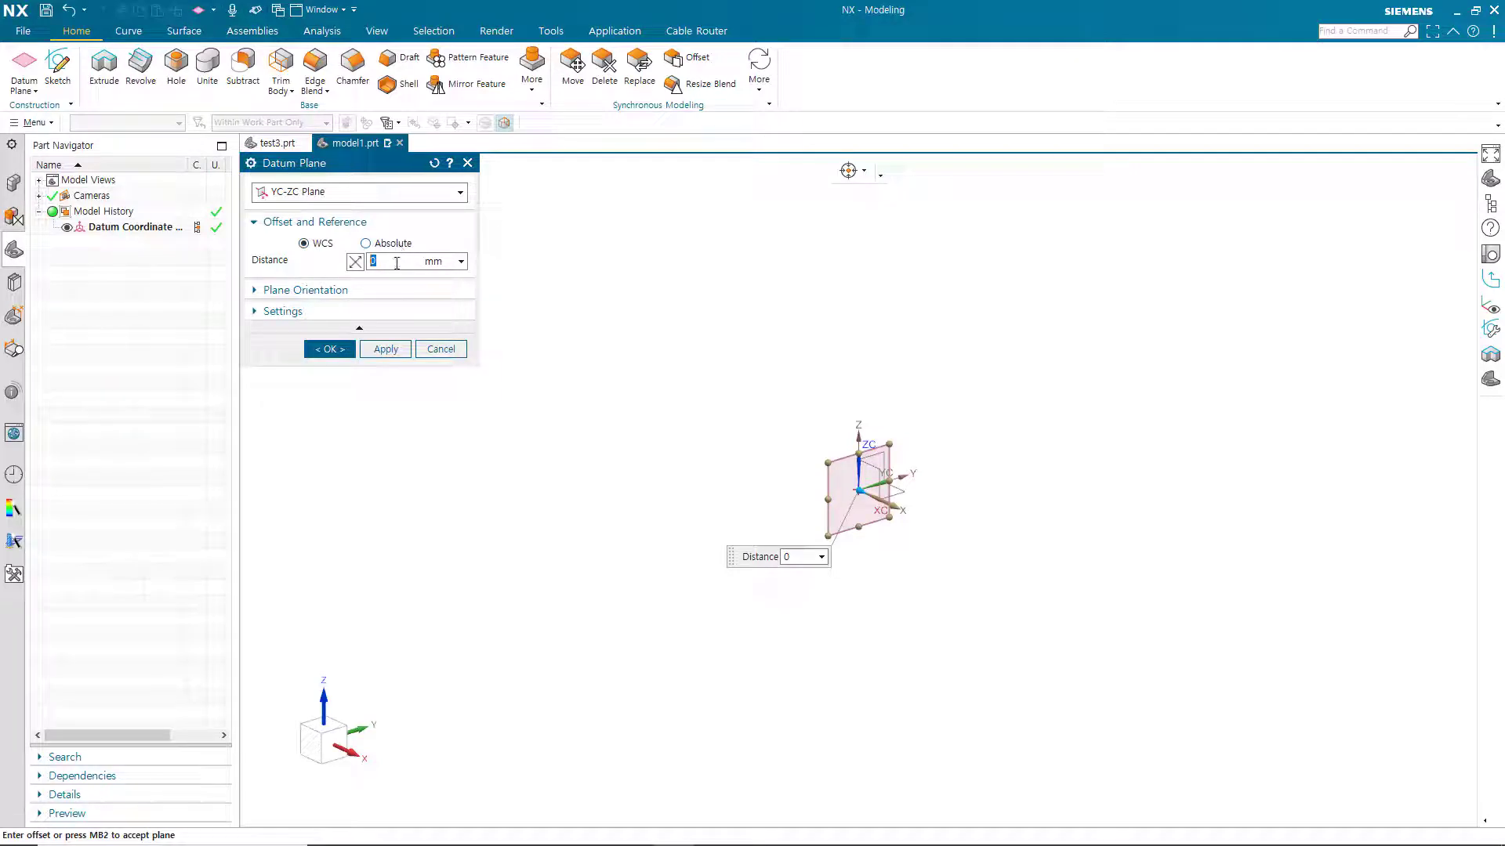
pyautogui.click(365, 244)
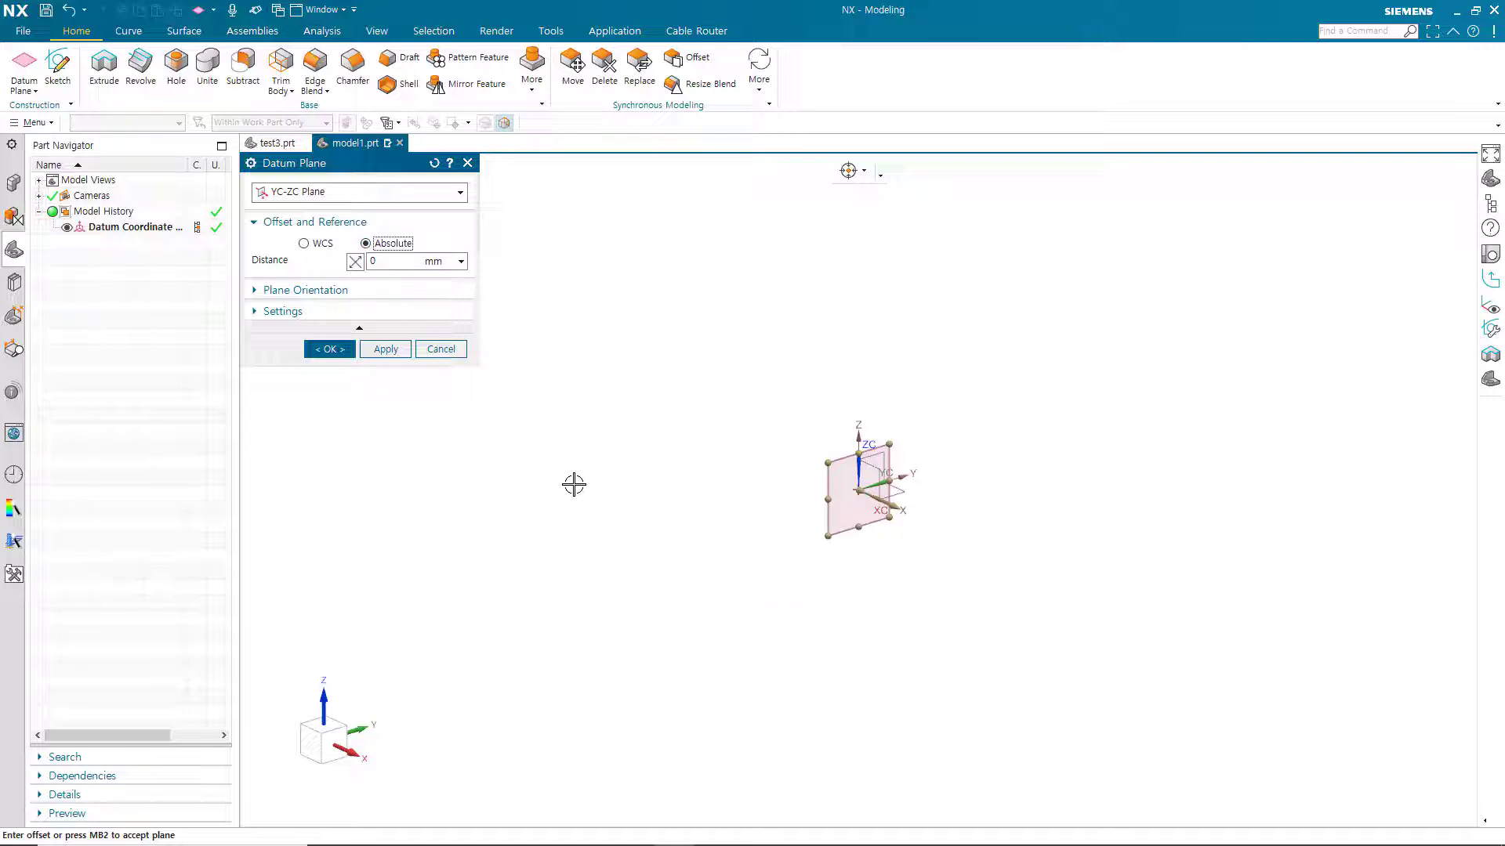
pyautogui.click(386, 261)
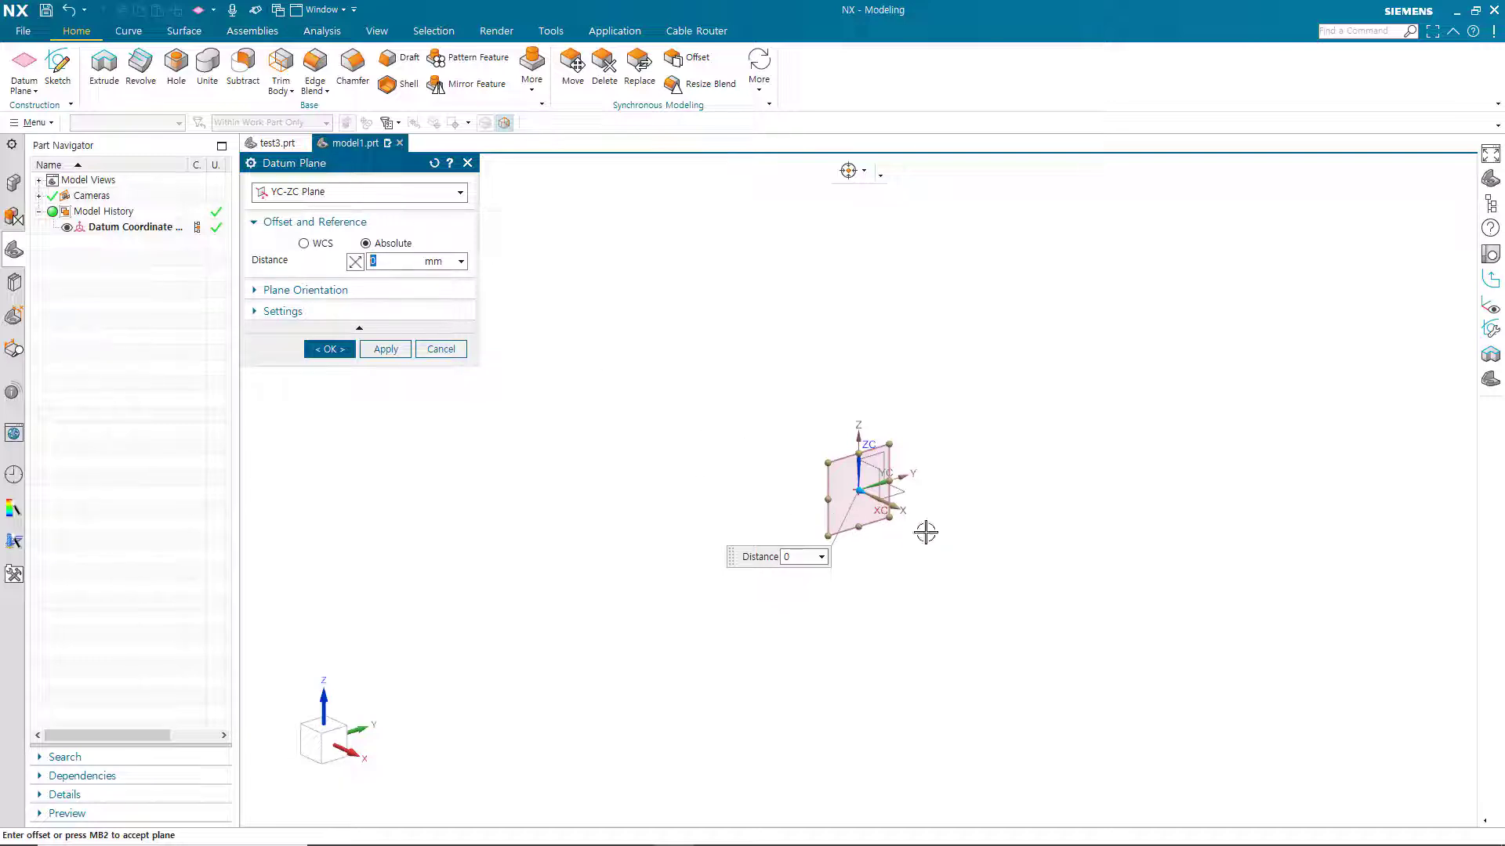
pyautogui.moveTo(880, 573); pyautogui.dragTo(870, 517, button='middle')
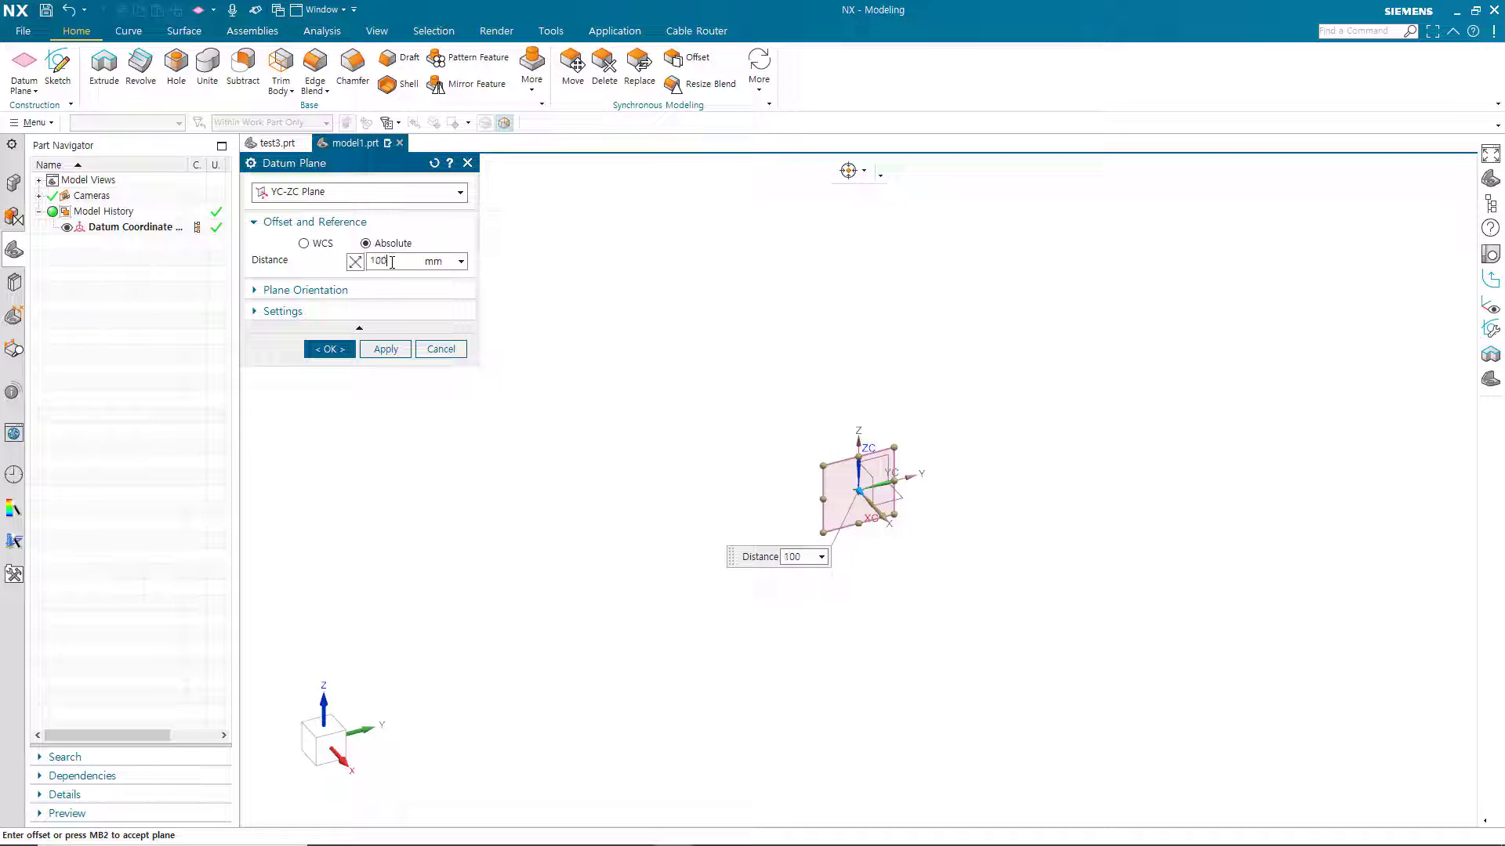
pyautogui.press('Return')
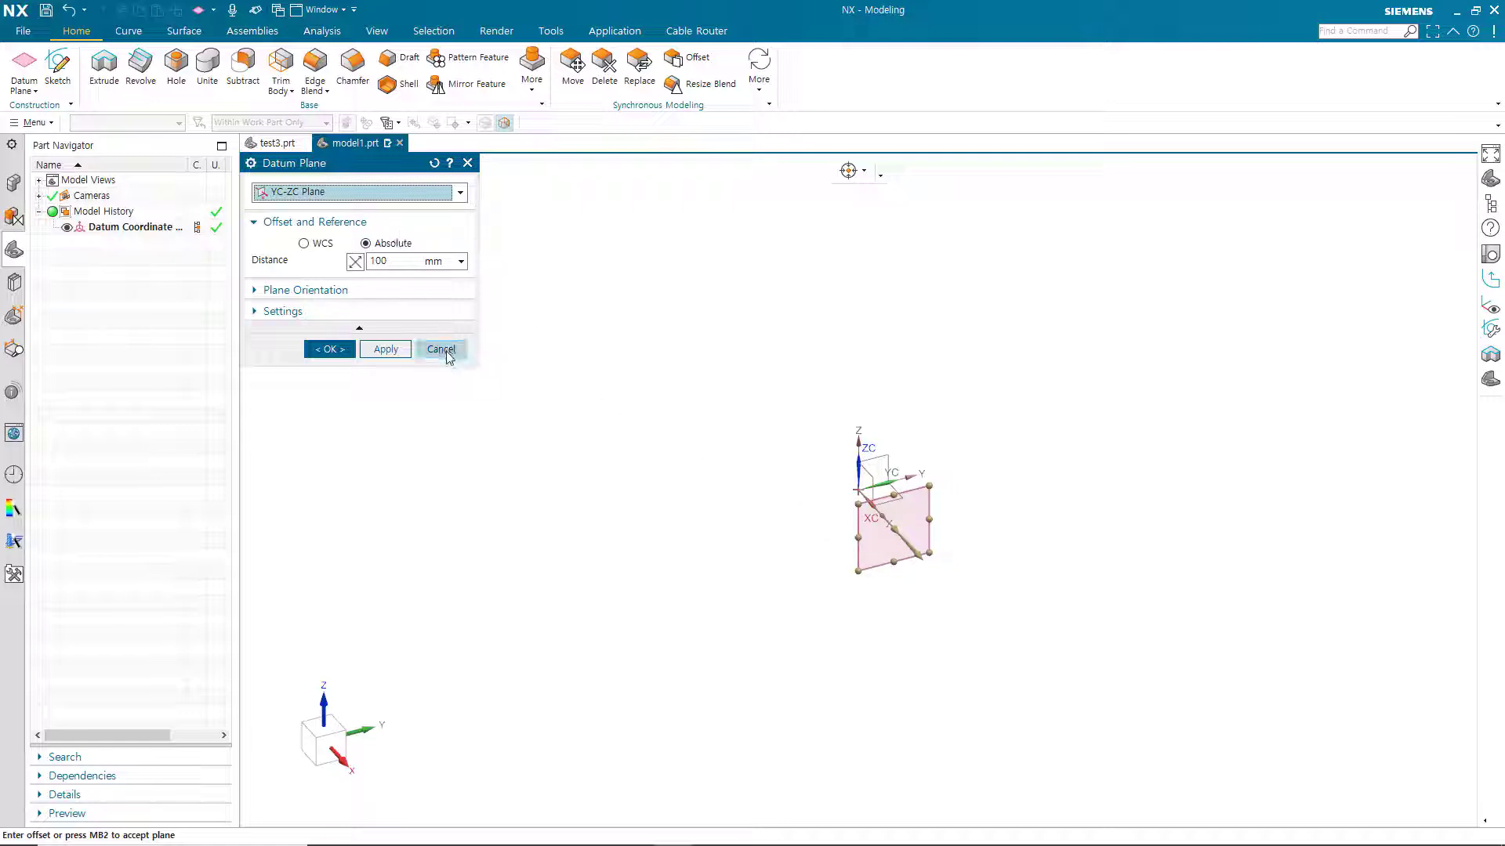
pyautogui.click(303, 245)
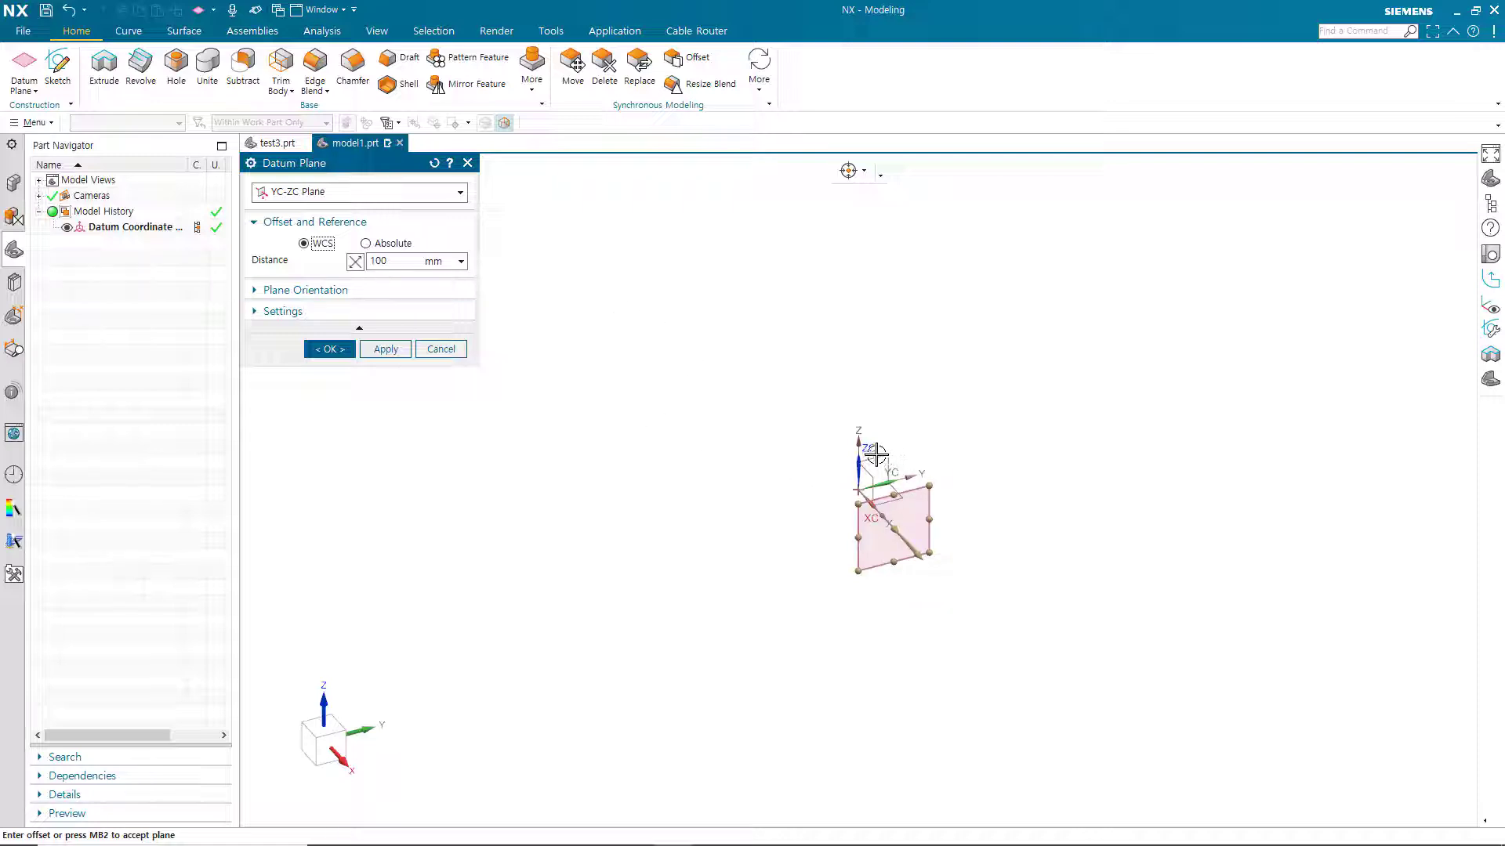
pyautogui.click(439, 349)
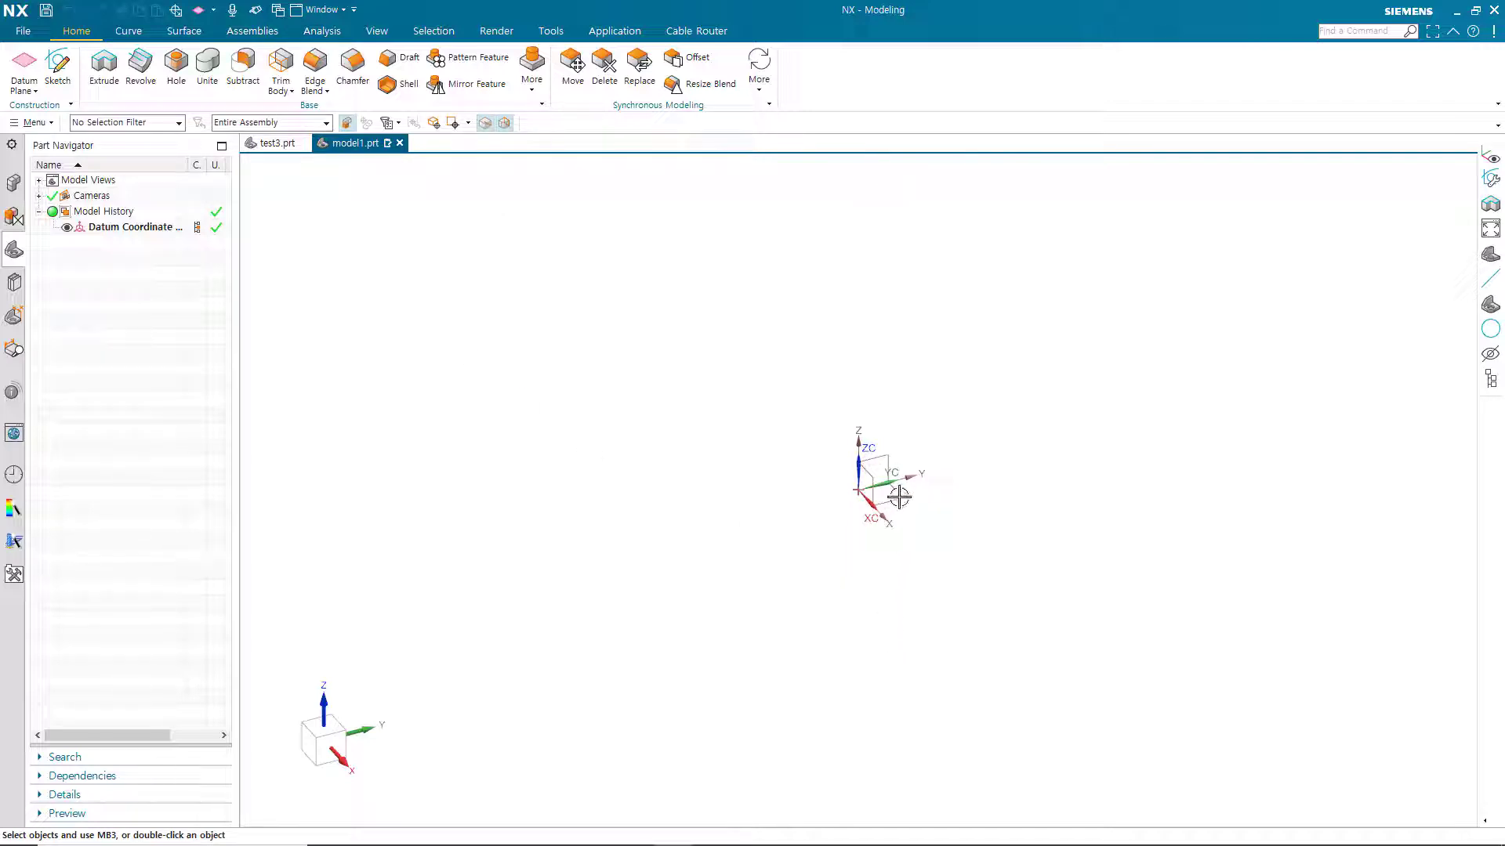
# Move the WCS -350 mm along its YC axis and rotate it 90° about the YC axis
pyautogui.press('w')
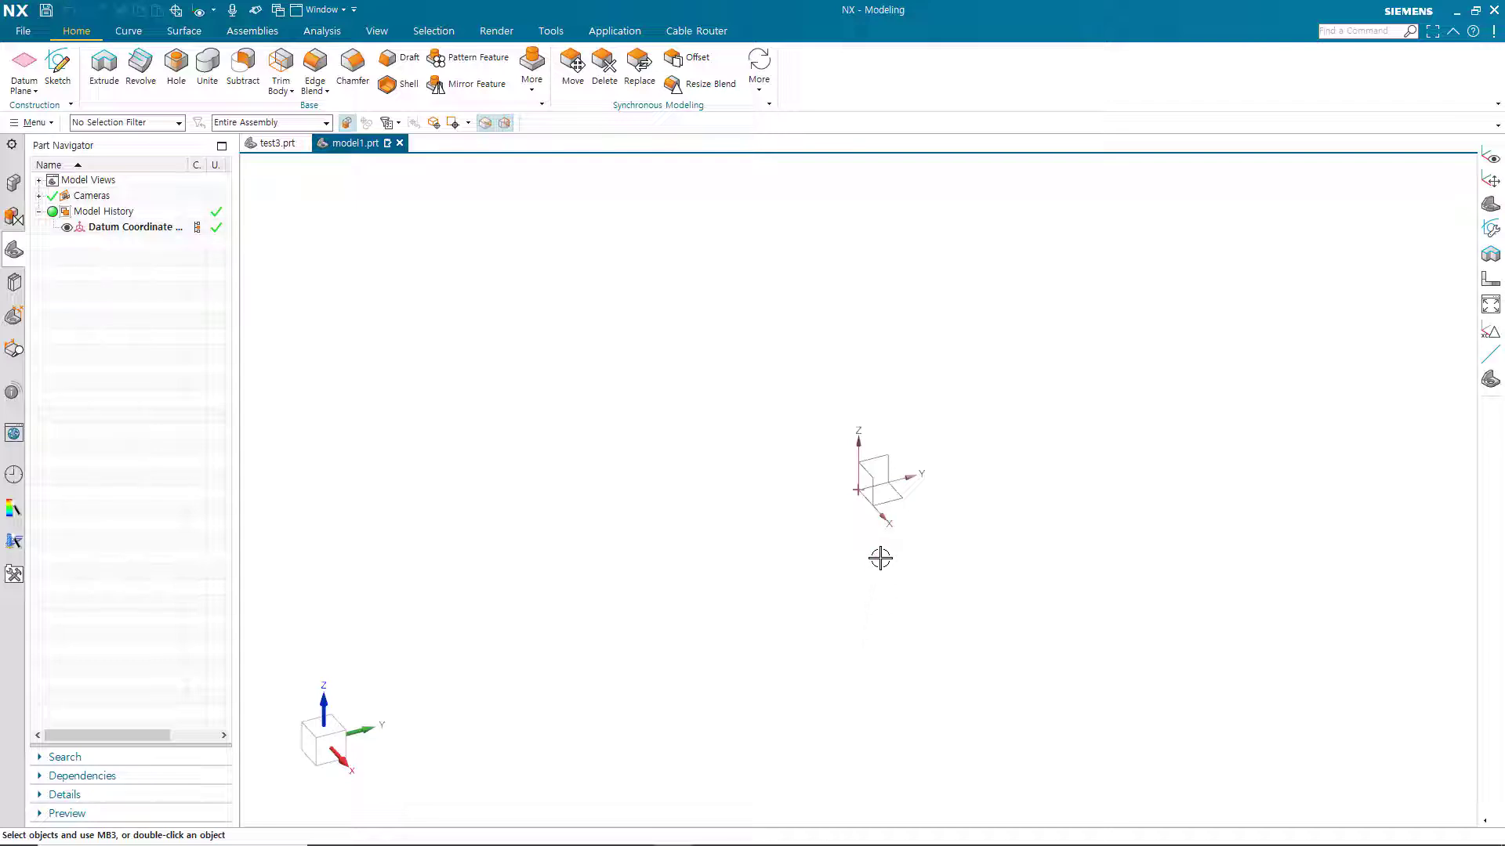
pyautogui.press('w')
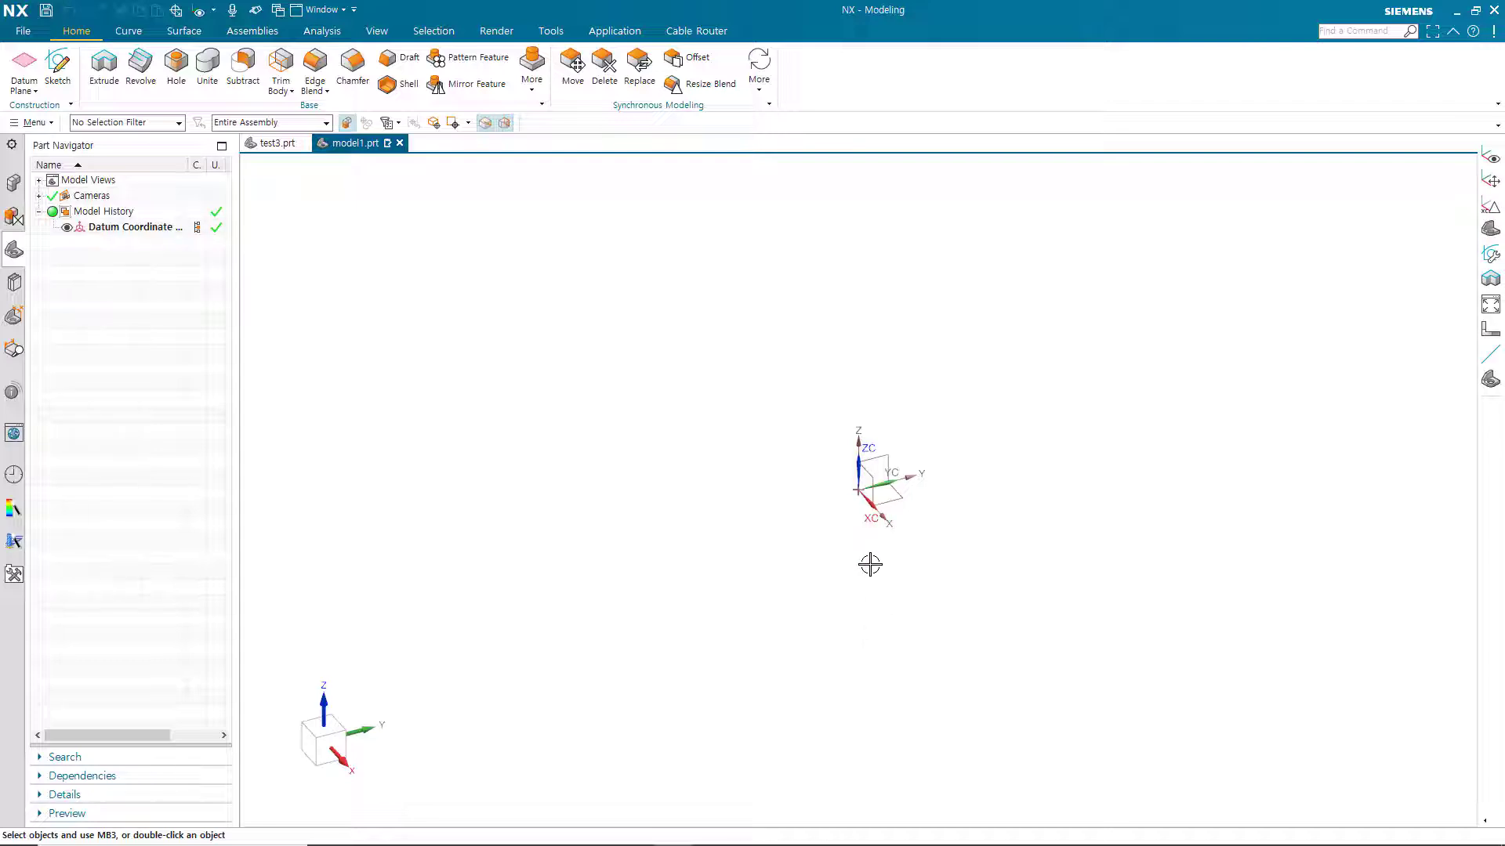
pyautogui.doubleClick(861, 472)
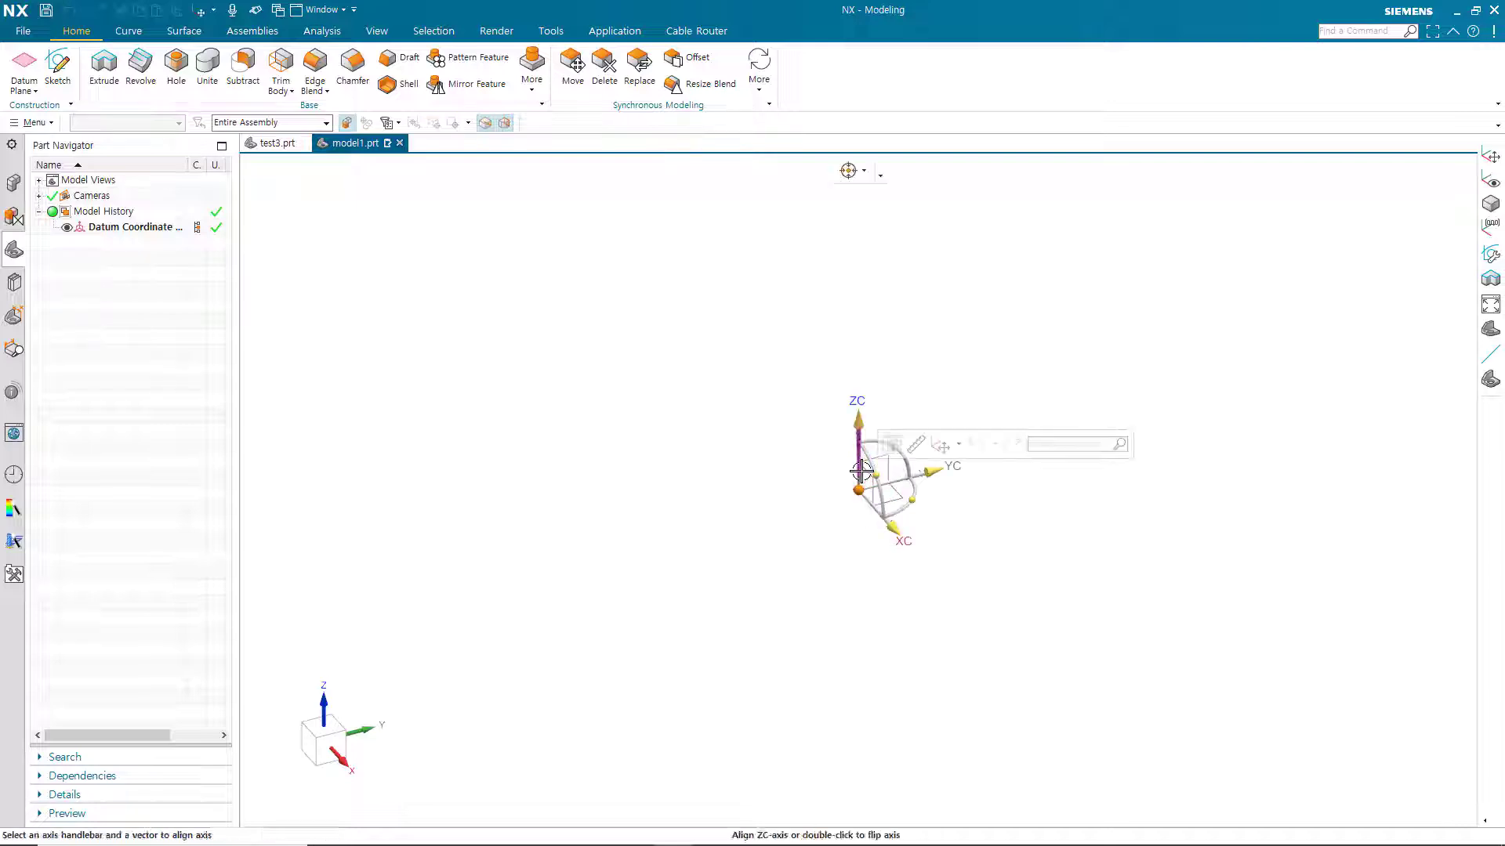
pyautogui.moveTo(949, 472); pyautogui.dragTo(666, 541)
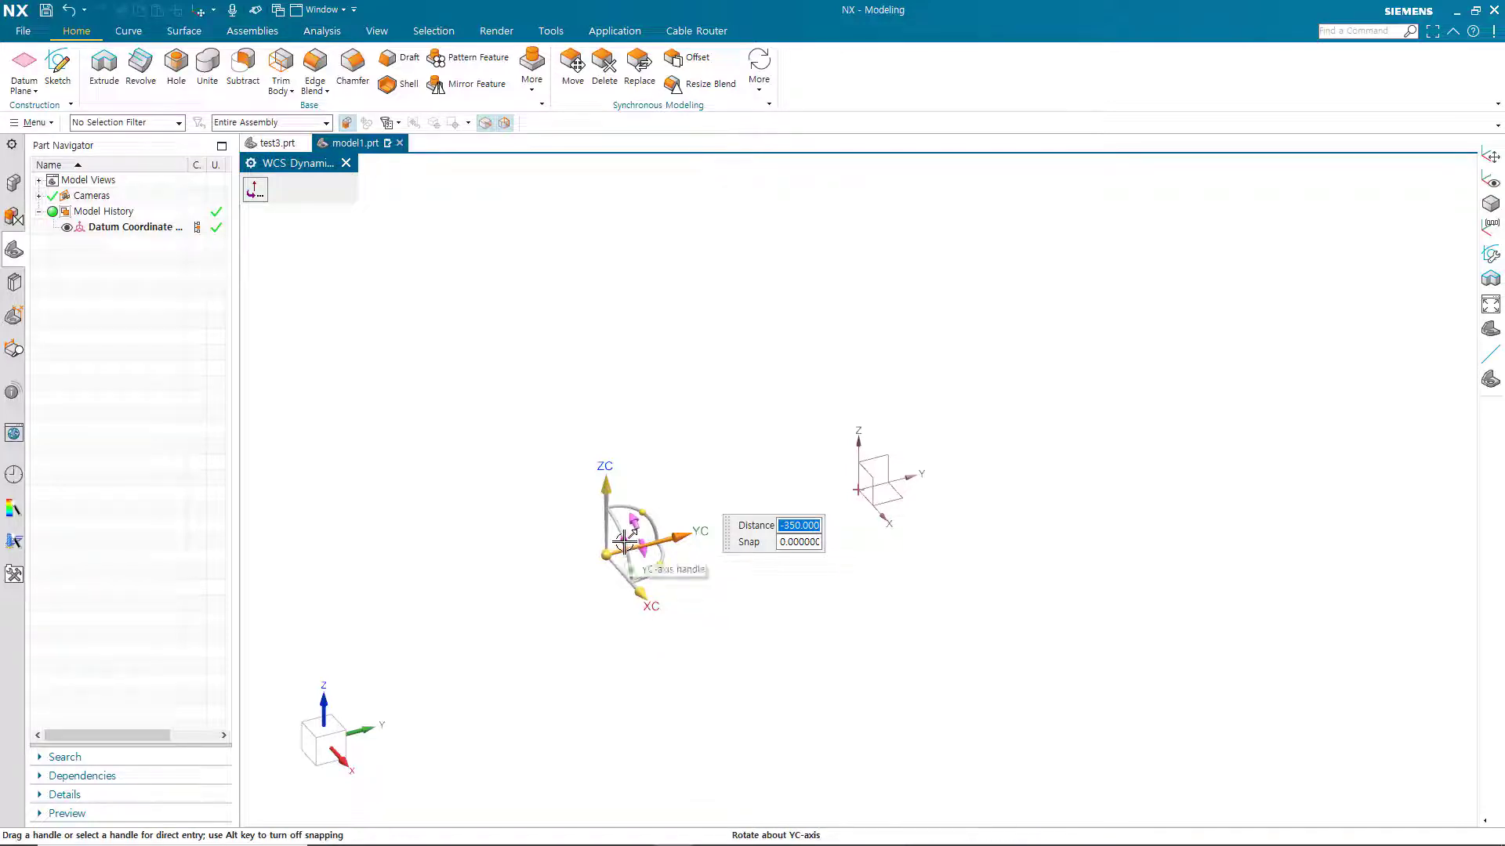
pyautogui.moveTo(625, 549); pyautogui.dragTo(629, 584)
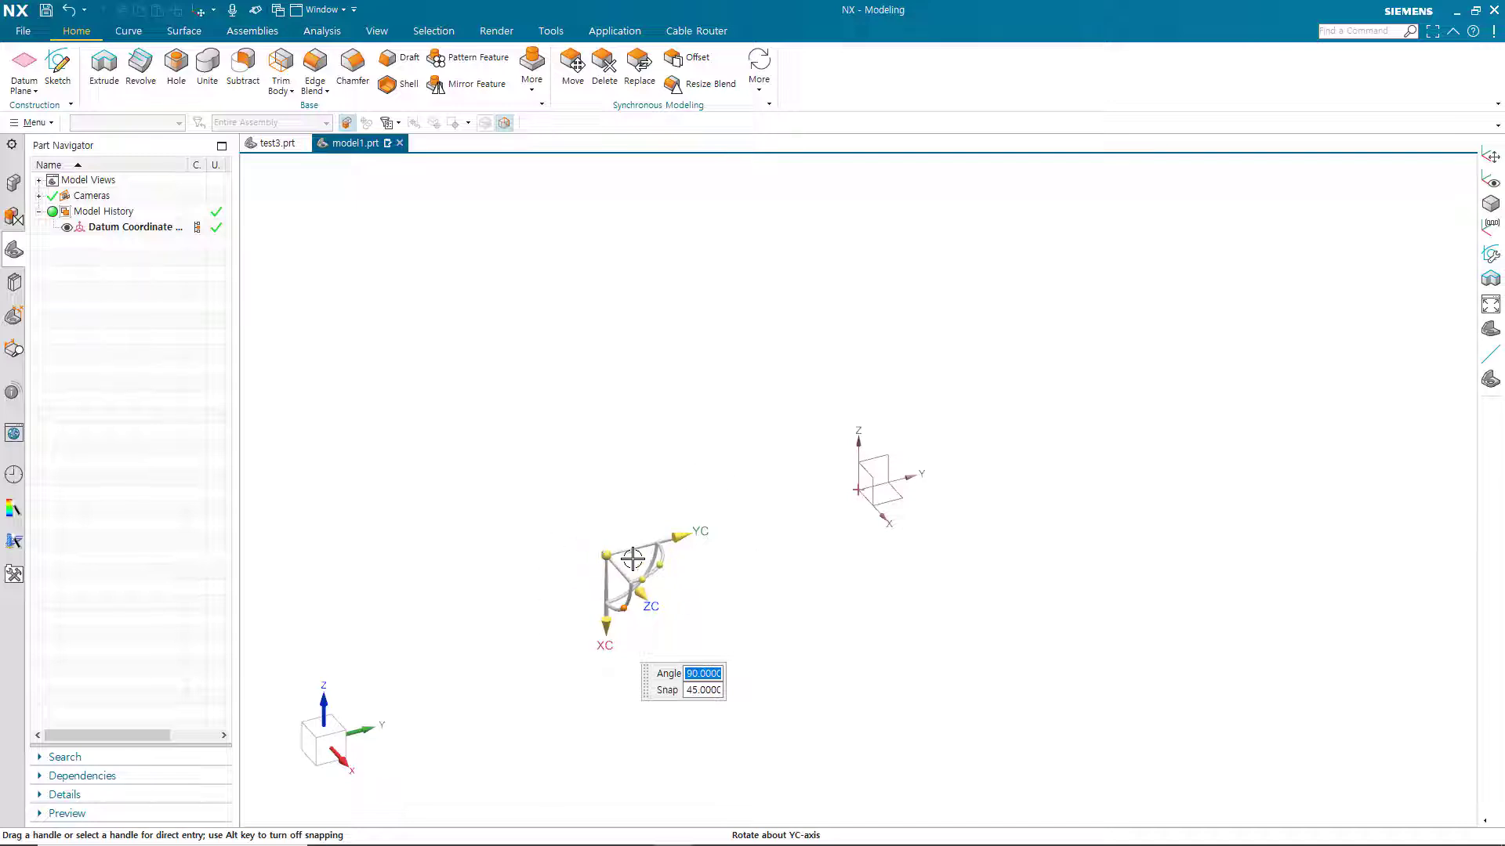
pyautogui.middleClick(773, 604)
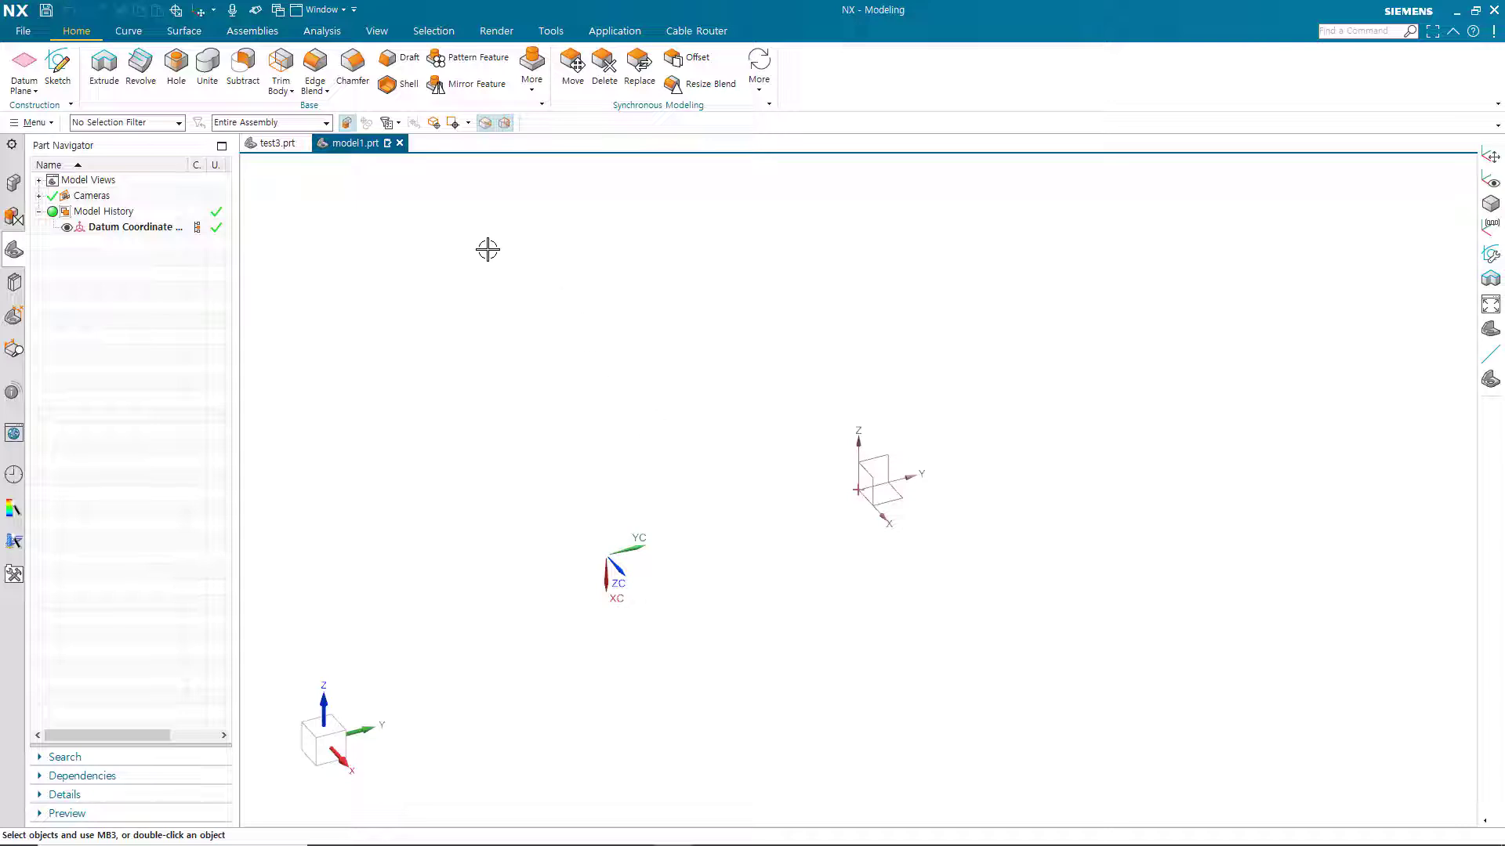
# Preview a YC-ZC datum plane at 0 mm distance and compare its placement with the WCS and absolute references
pyautogui.click(24, 65)
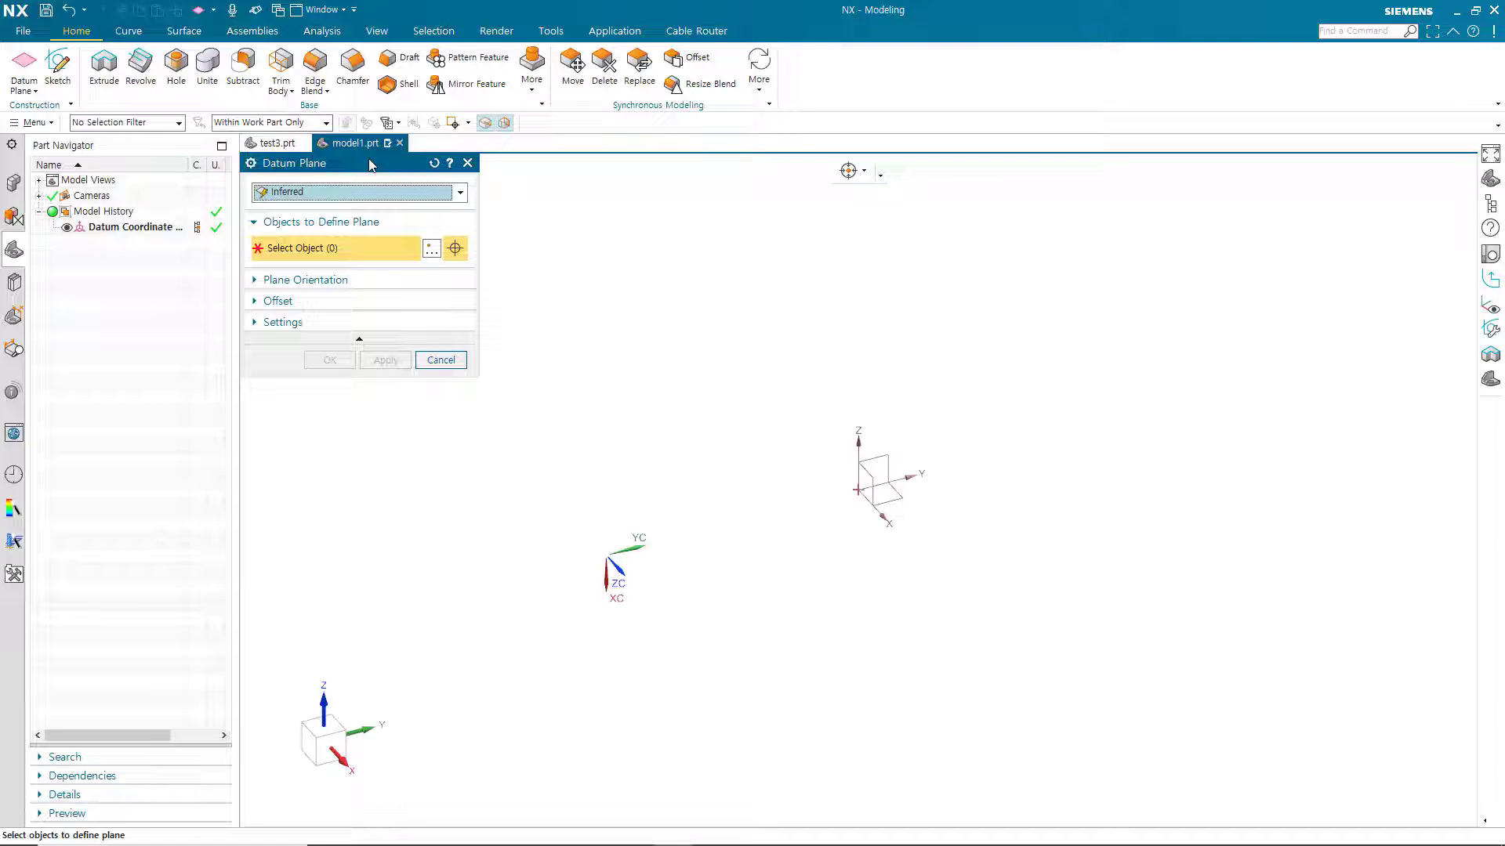
pyautogui.click(371, 196)
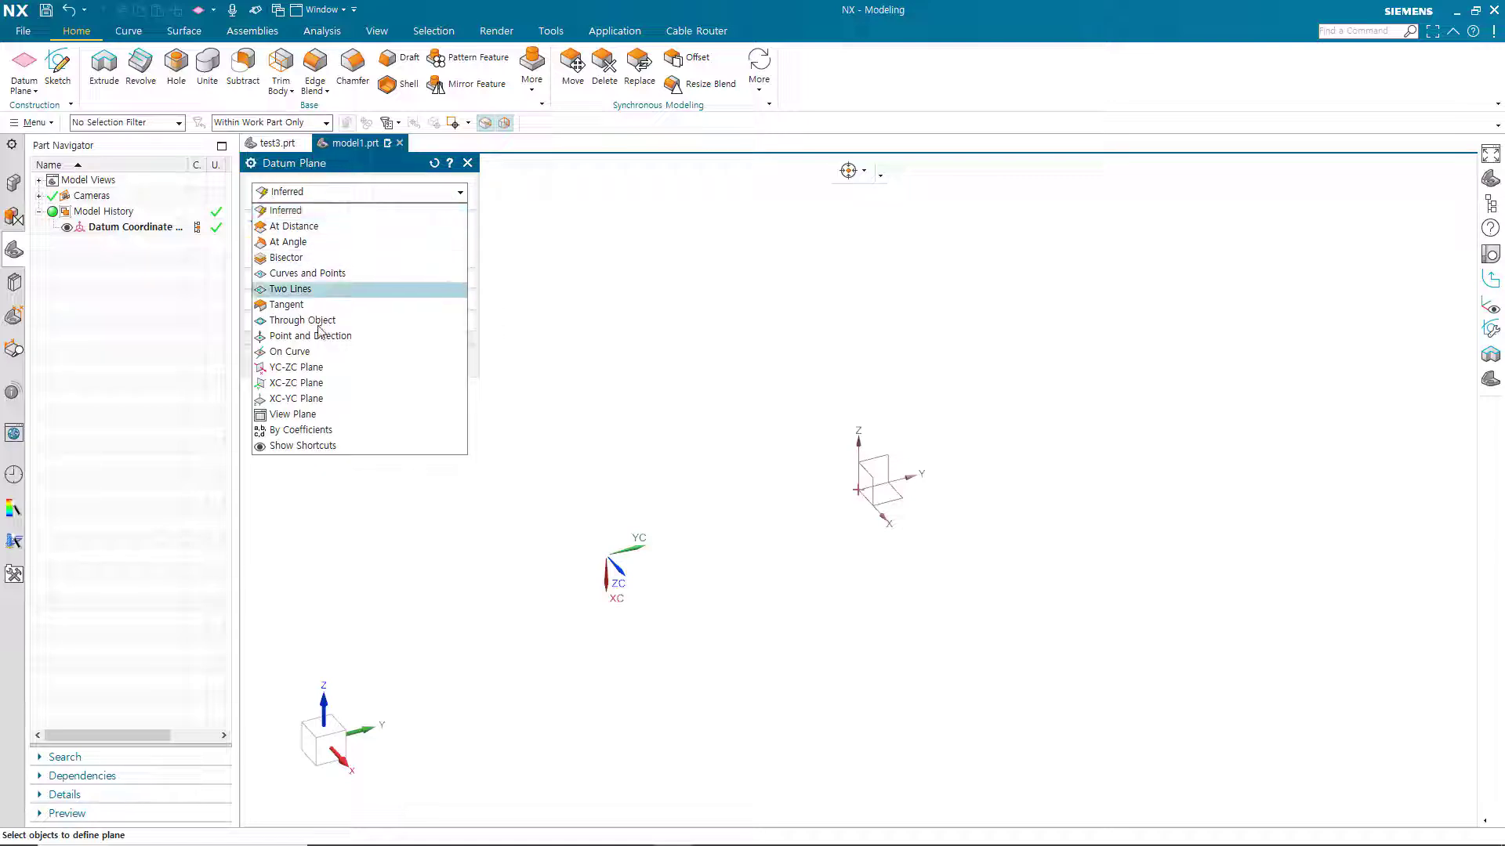
pyautogui.click(317, 368)
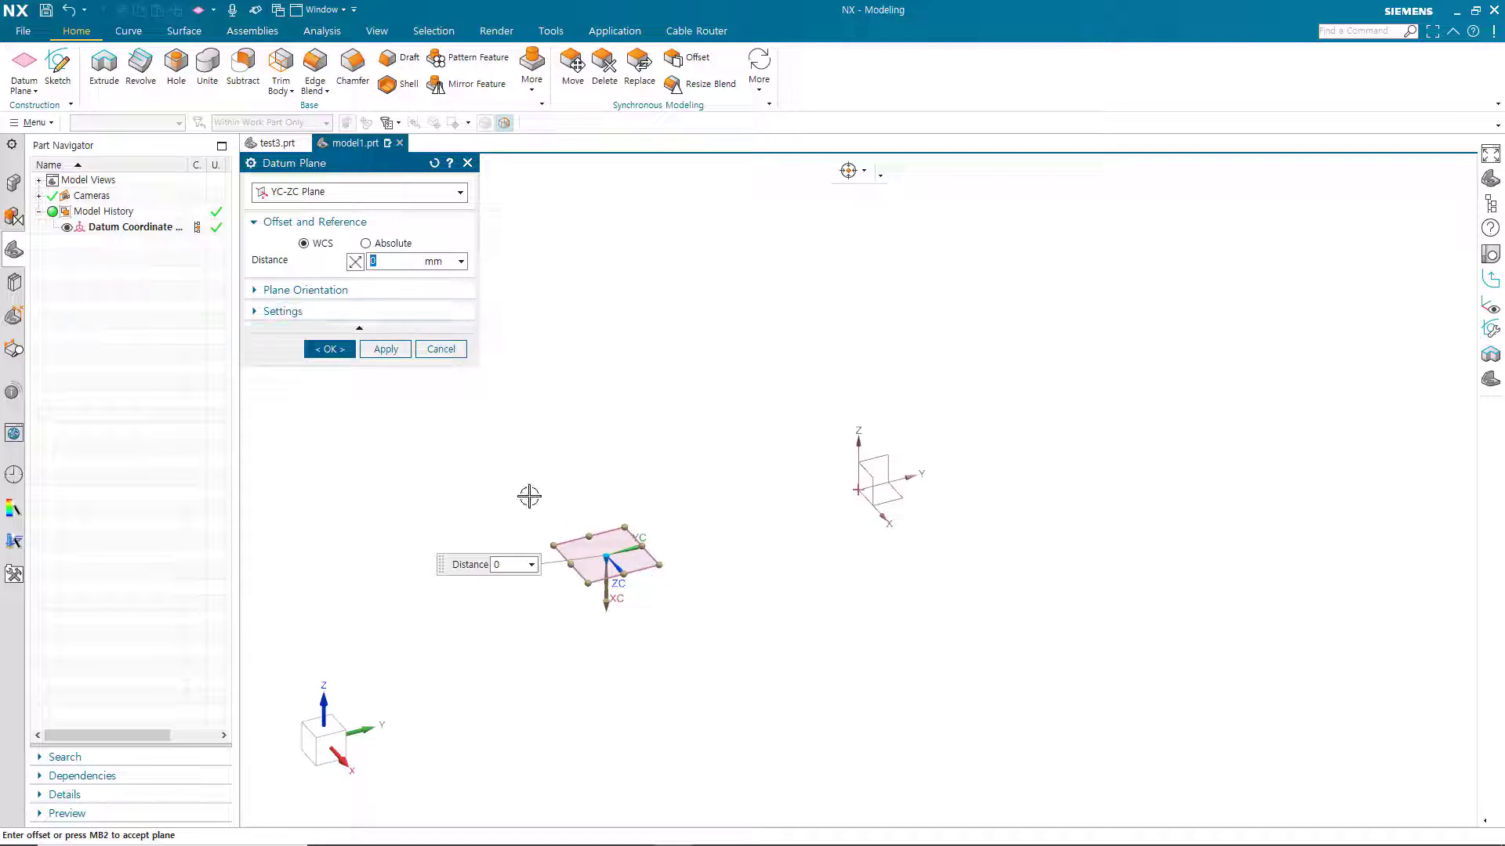
pyautogui.click(367, 244)
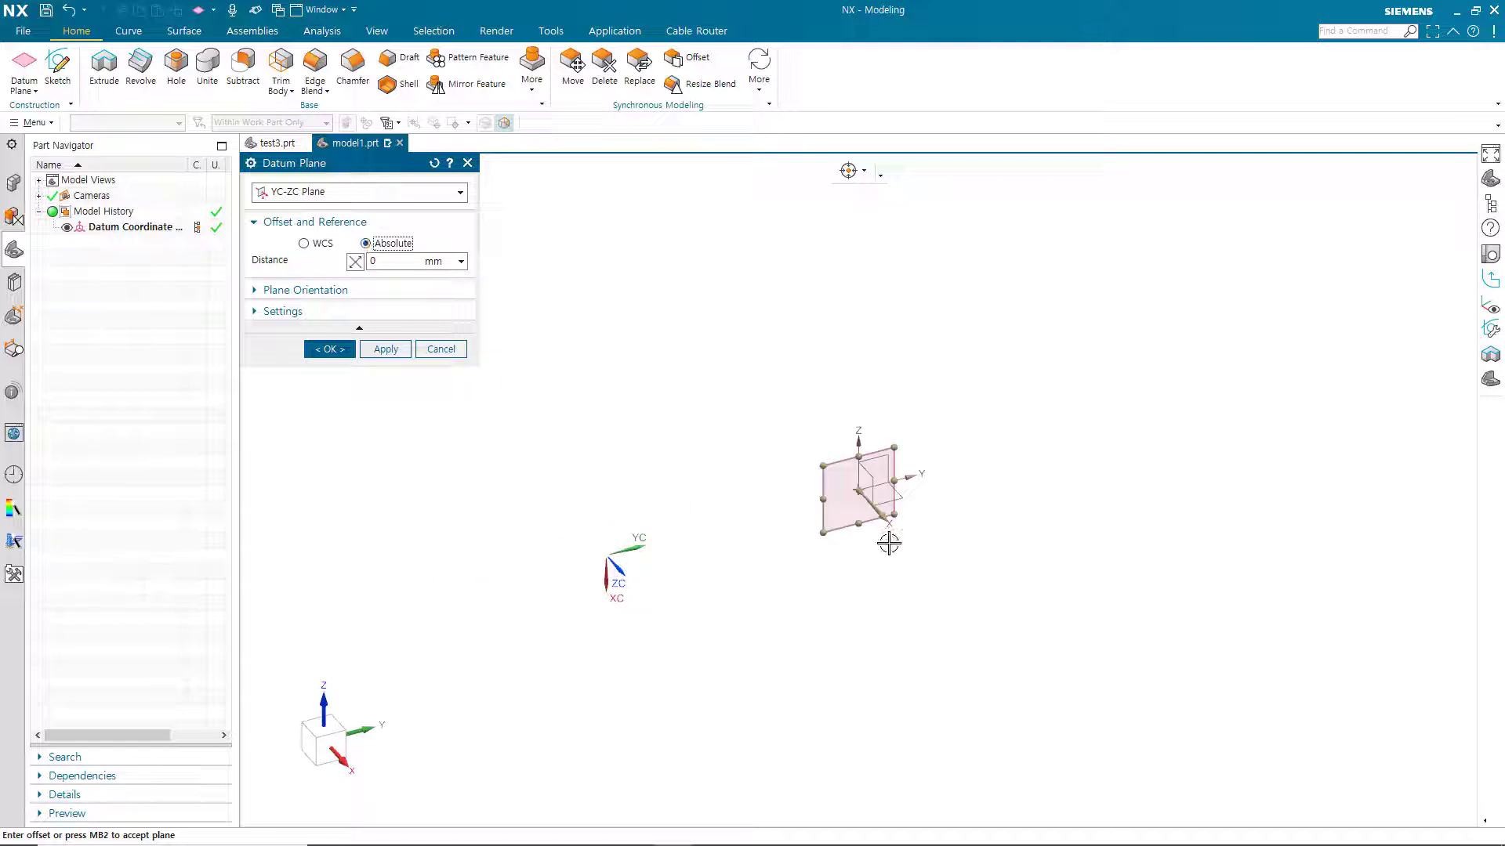
pyautogui.moveTo(909, 591)
pyautogui.mouseDown(button='middle')
pyautogui.moveTo(949, 591)
pyautogui.moveTo(930, 602)
pyautogui.moveTo(909, 572)
pyautogui.mouseUp(button='middle')
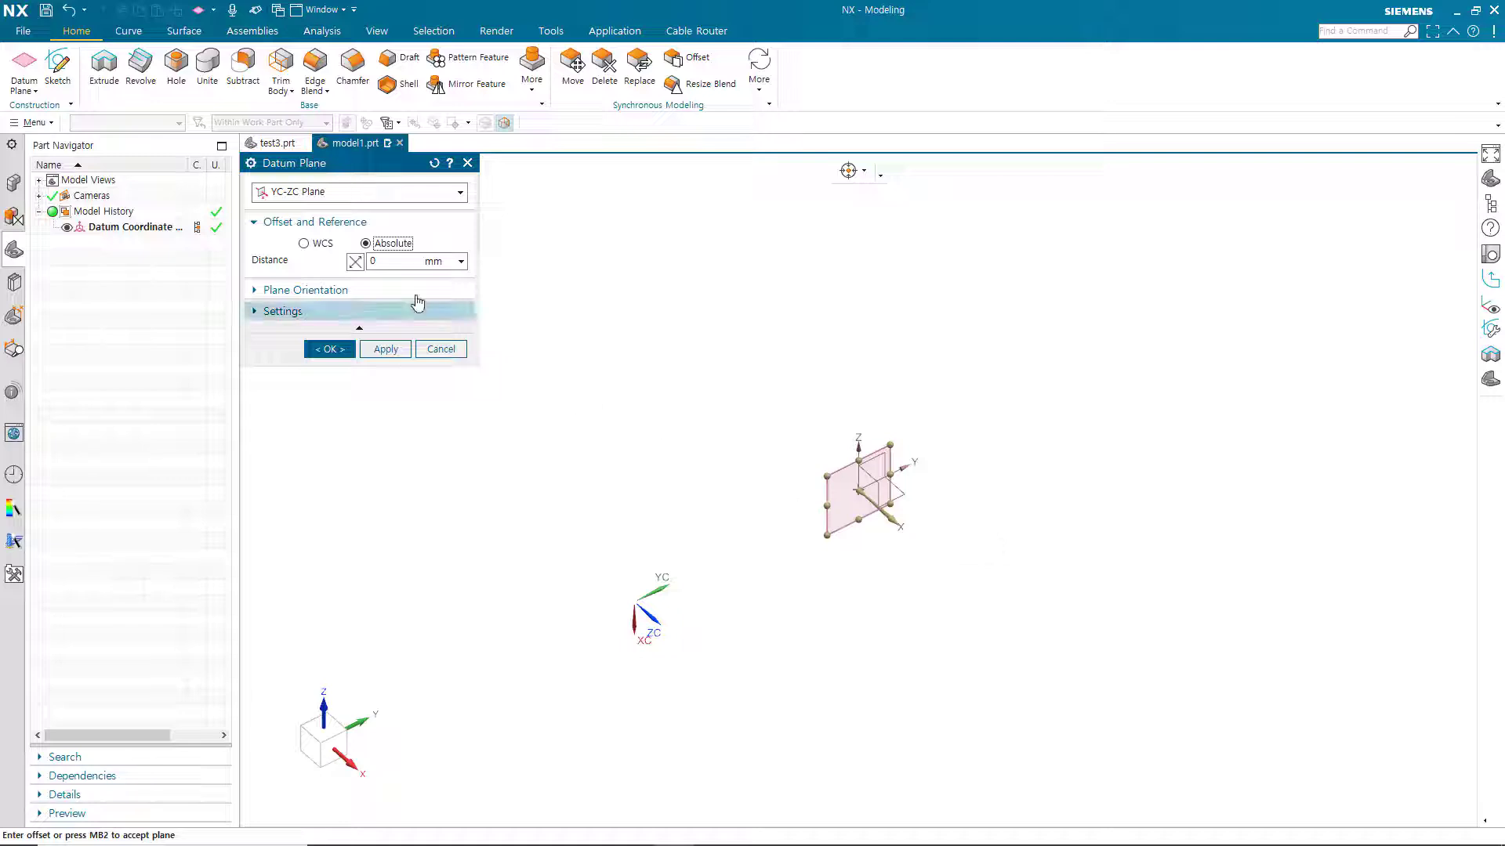
pyautogui.click(305, 244)
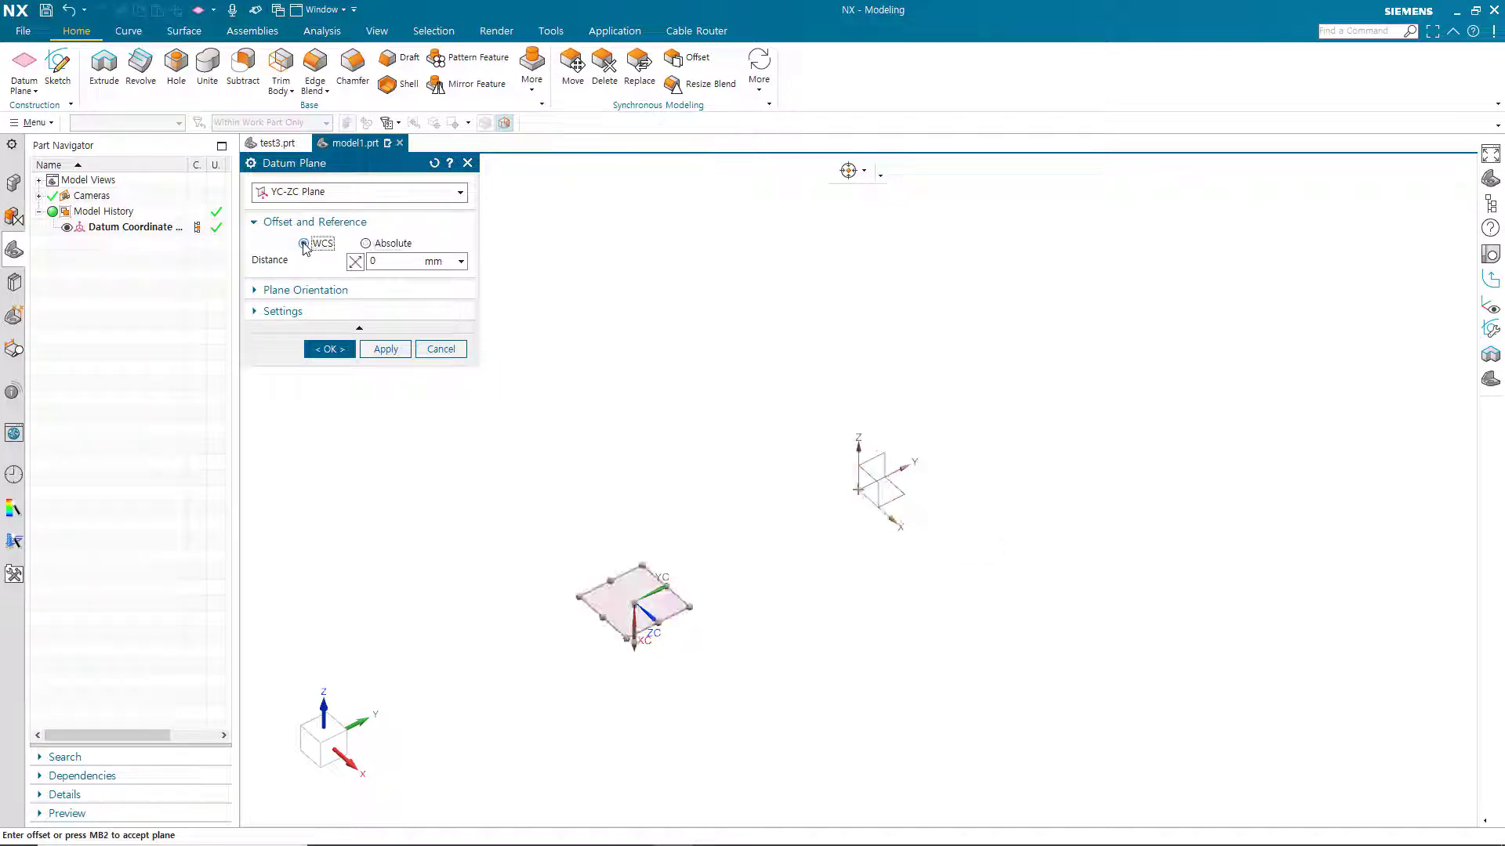
pyautogui.click(366, 244)
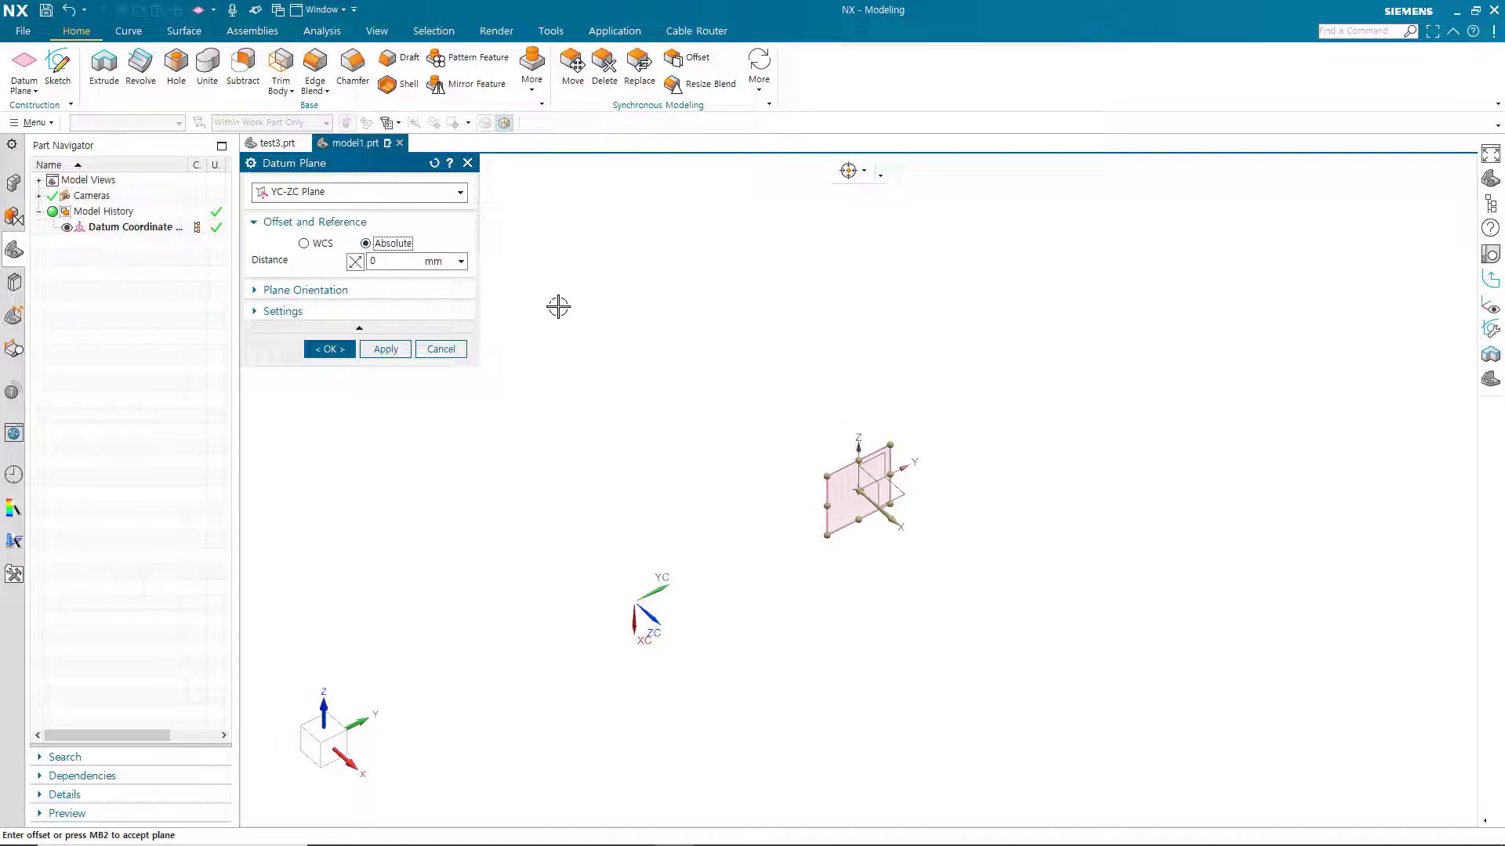
# Switch the datum plane type to XC-ZC Plane and set its reference to Absolute
pyautogui.click(460, 194)
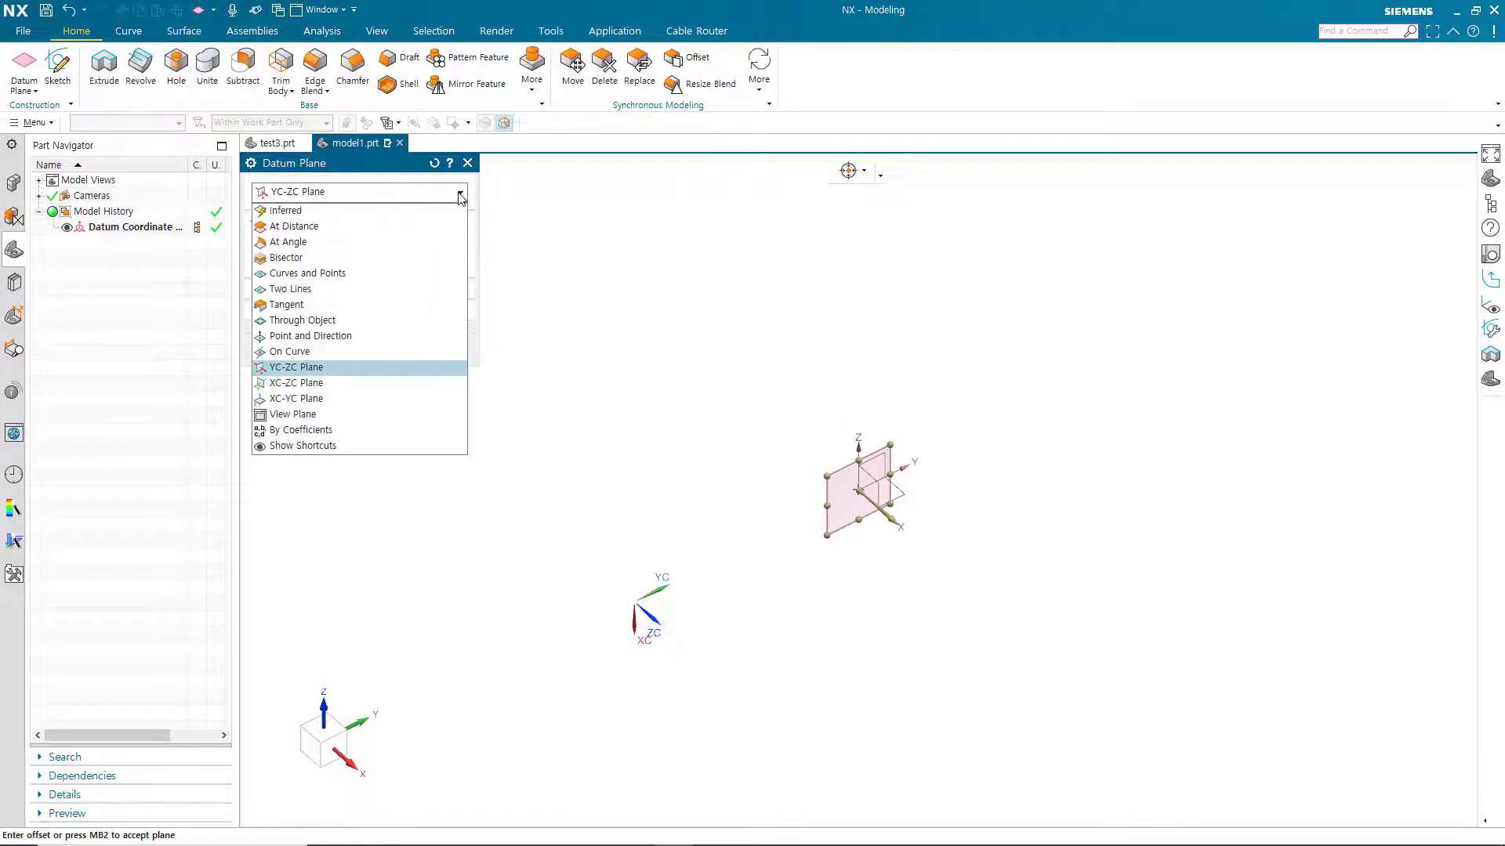
pyautogui.click(359, 382)
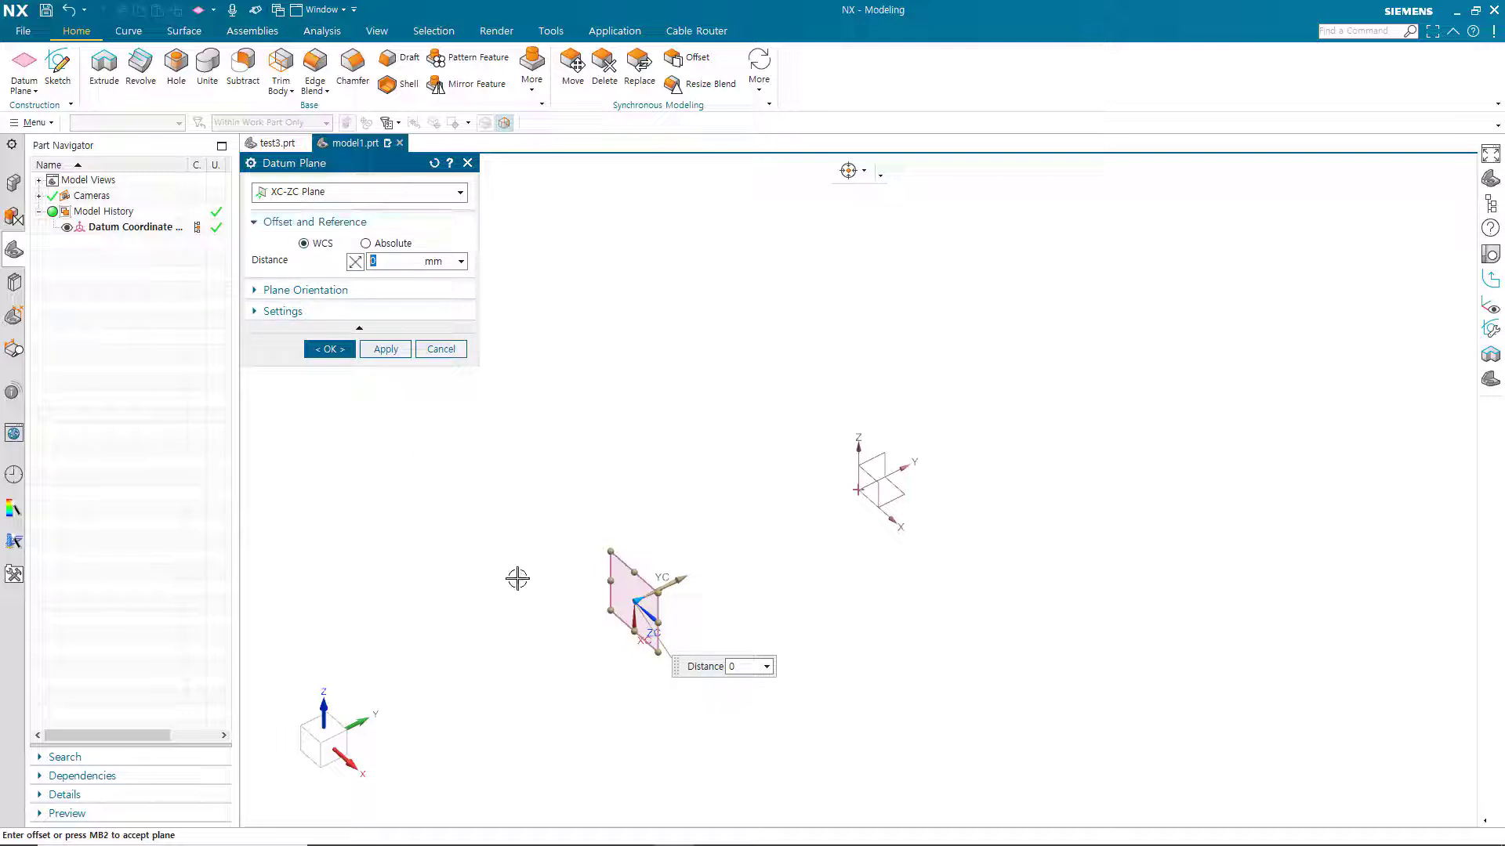
pyautogui.moveTo(518, 579); pyautogui.dragTo(588, 504, button='middle')
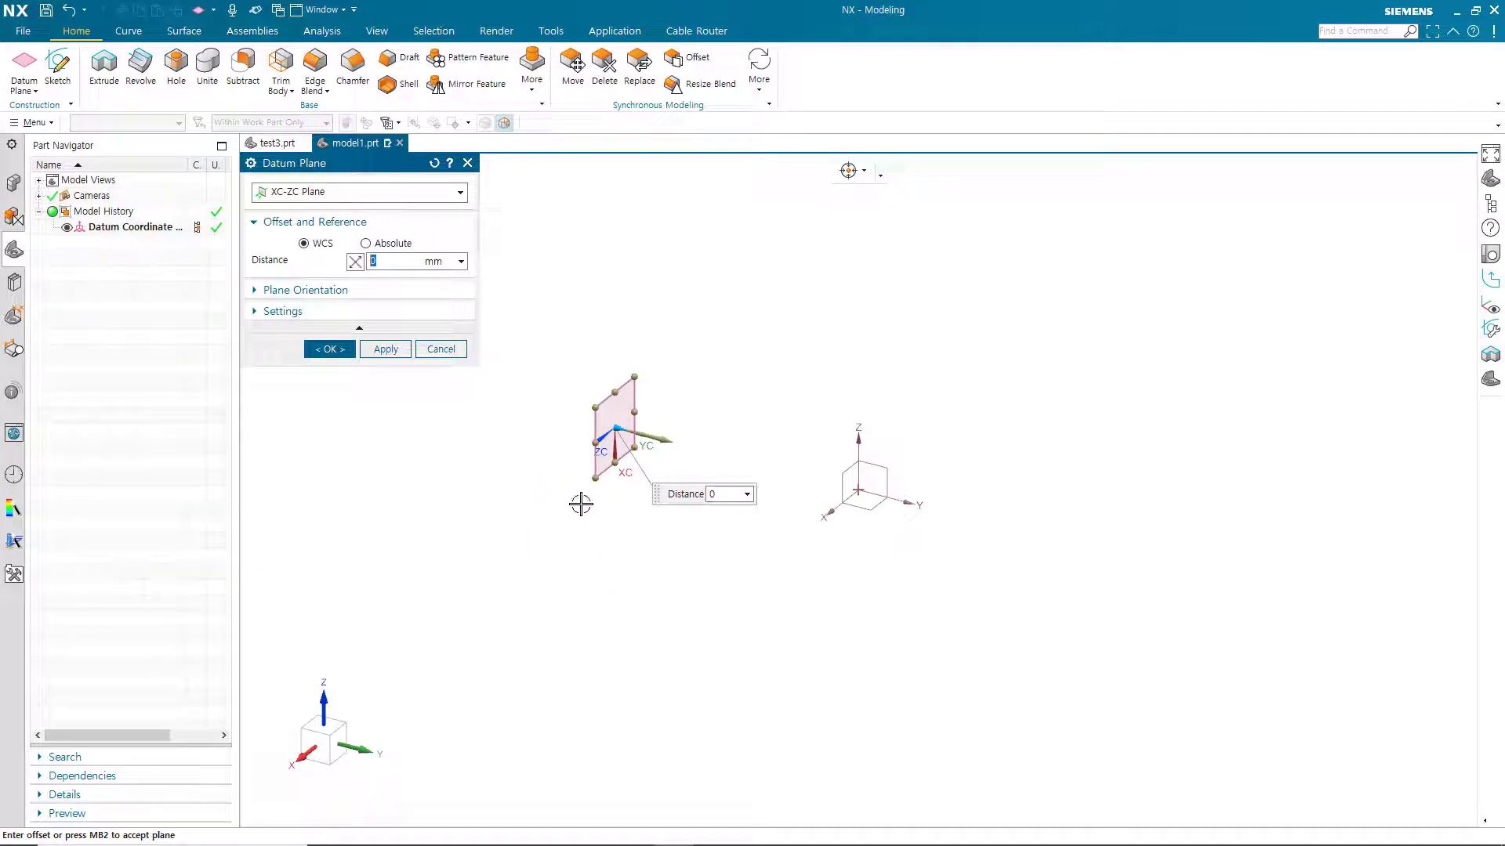
pyautogui.click(367, 243)
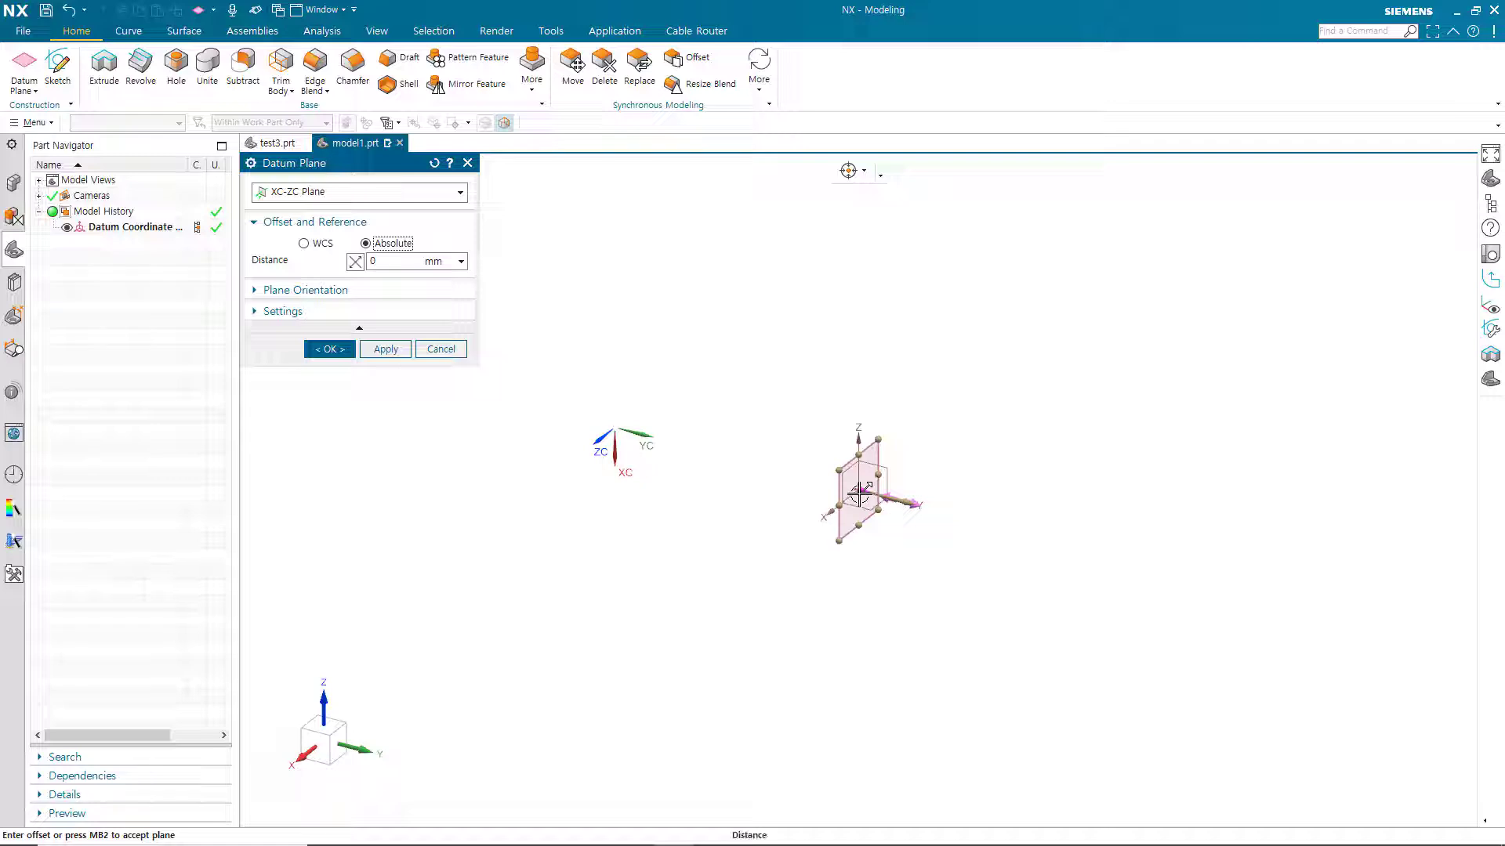
# Preview an XC-YC datum plane offset 190 mm from the WCS and cancel it without creating the plane
pyautogui.click(433, 194)
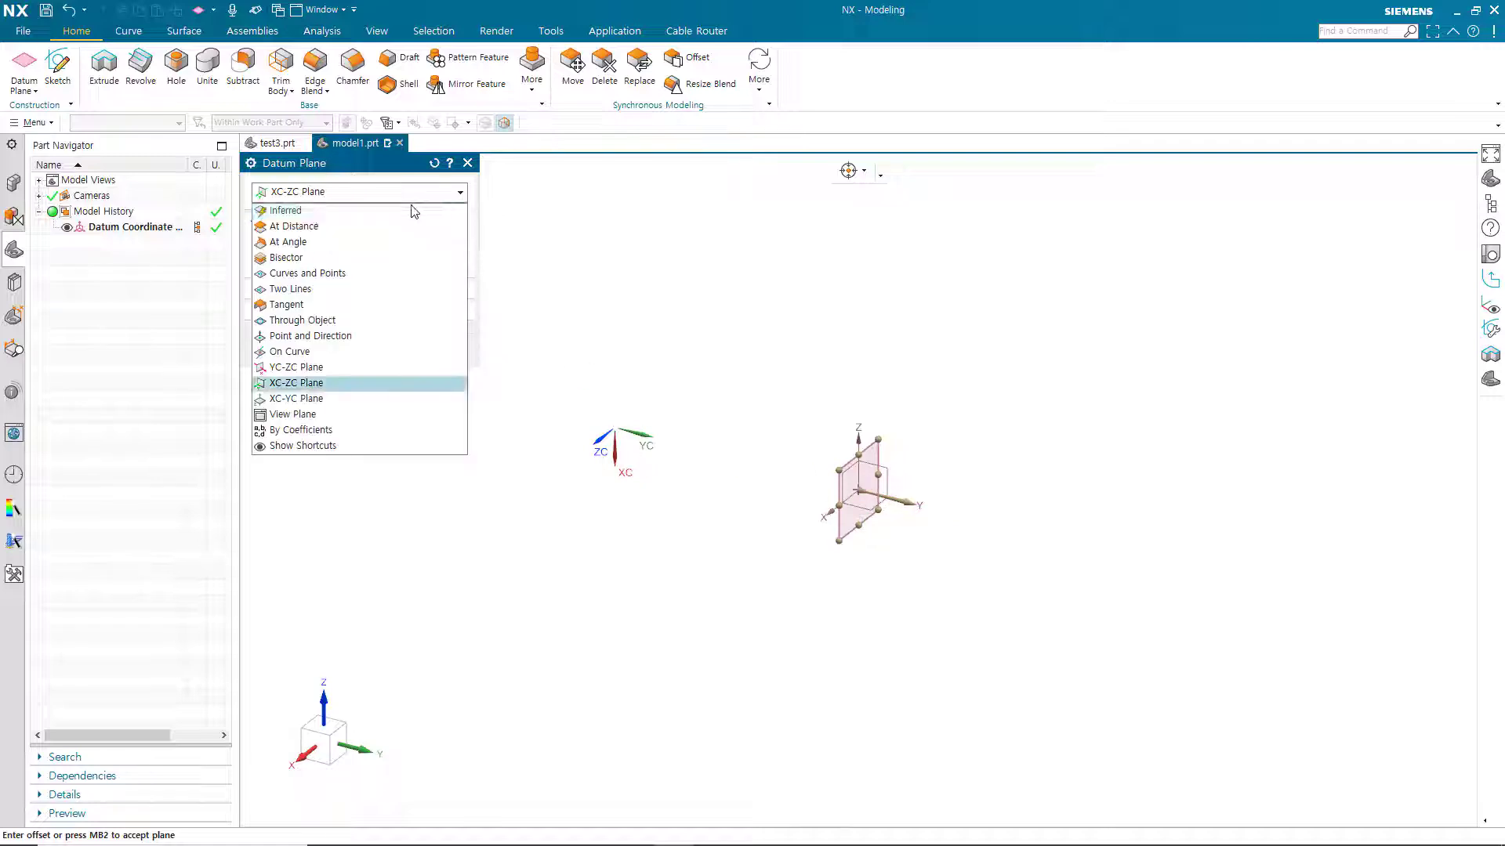
pyautogui.click(312, 400)
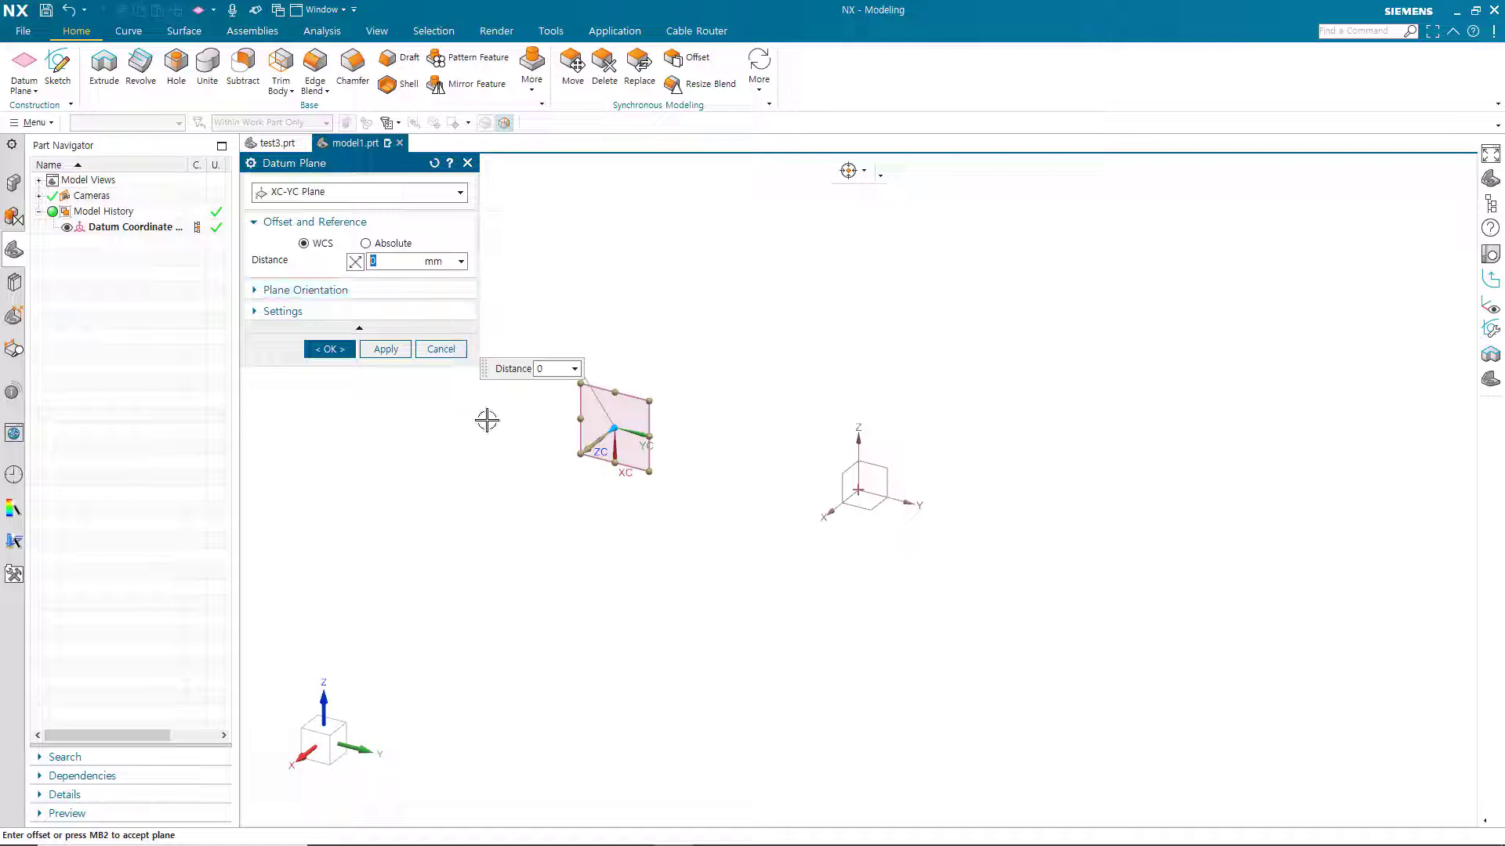
pyautogui.moveTo(617, 430); pyautogui.dragTo(538, 490)
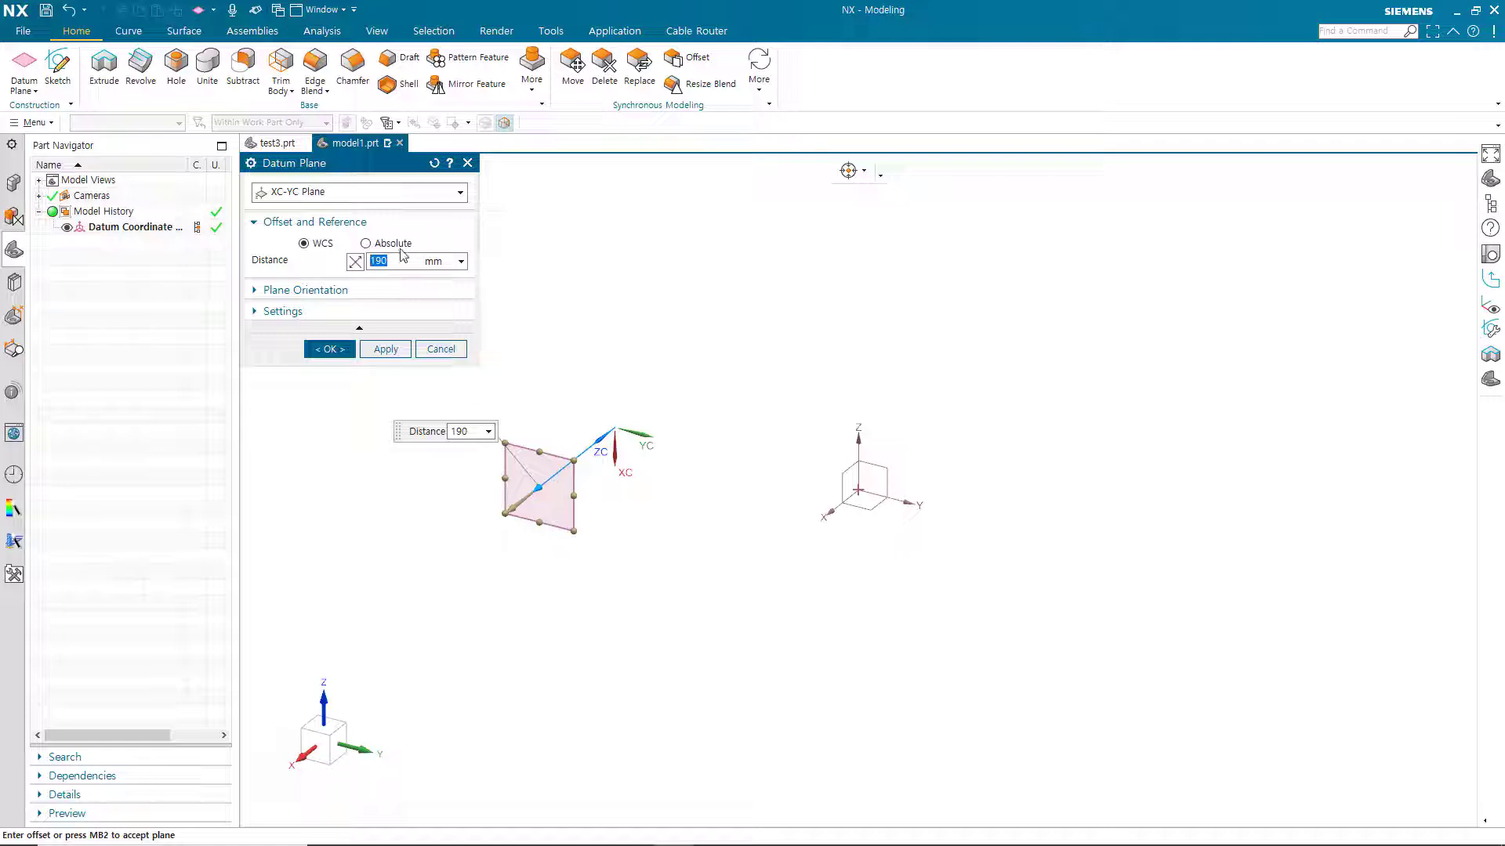
pyautogui.click(401, 195)
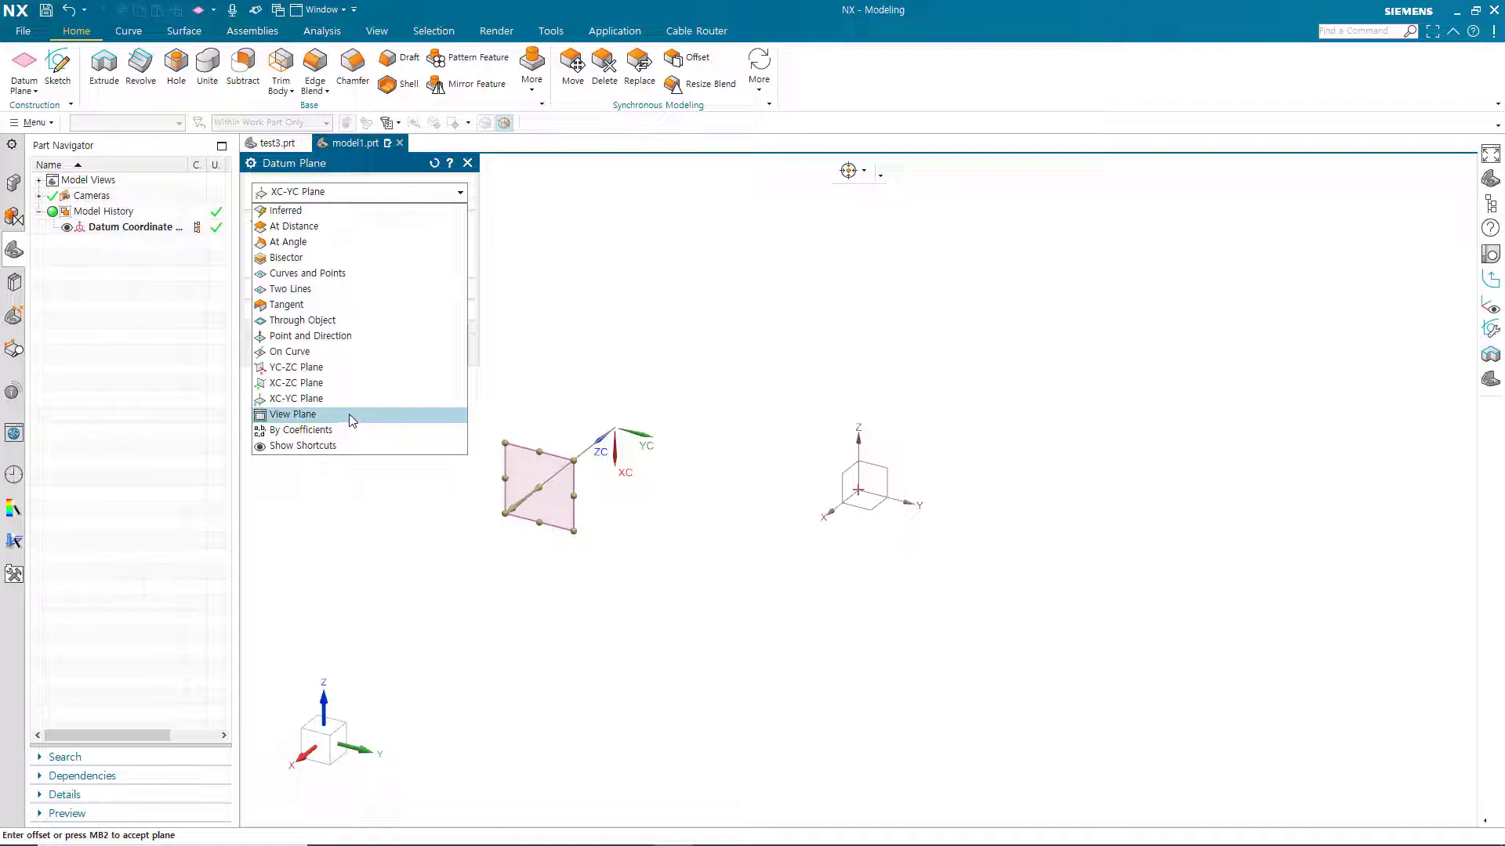
pyautogui.click(815, 375)
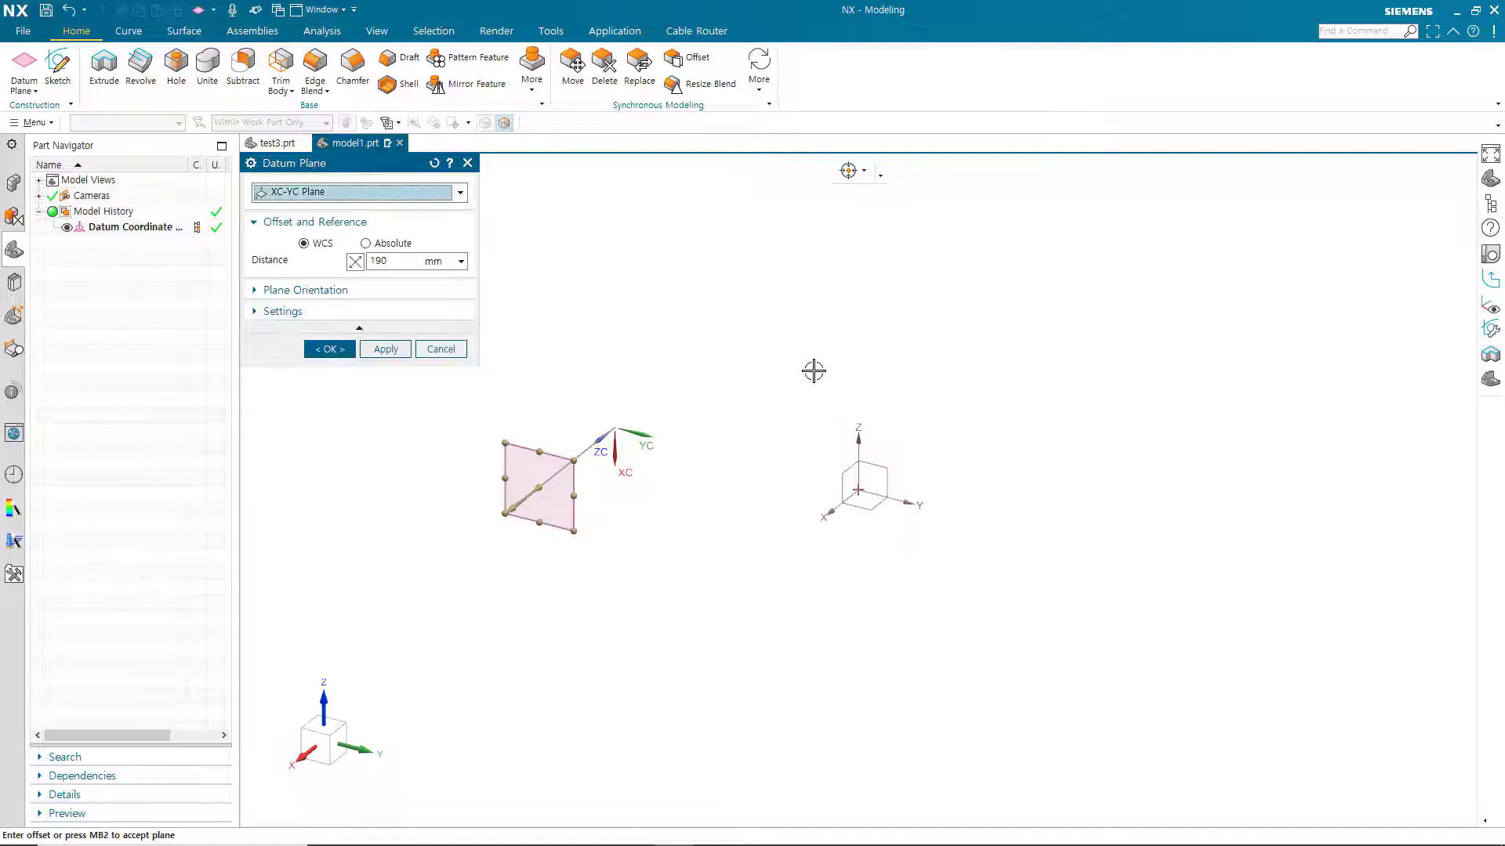
pyautogui.click(455, 350)
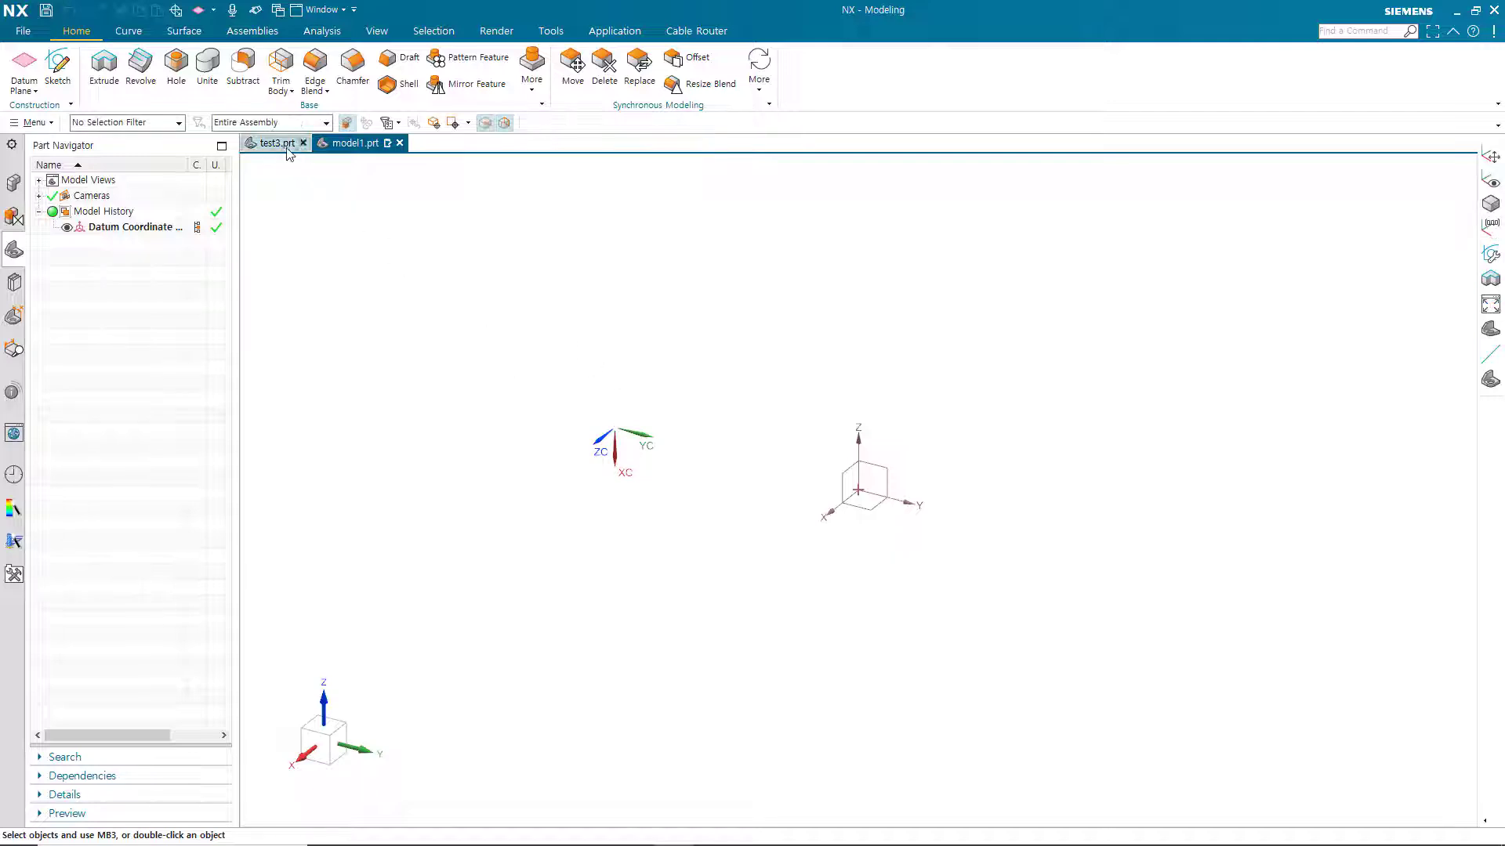
# In test3.prt, move the WCS origin to the middle block's top corner above the hole and rotate it 90° about the YC axis
pyautogui.click(284, 143)
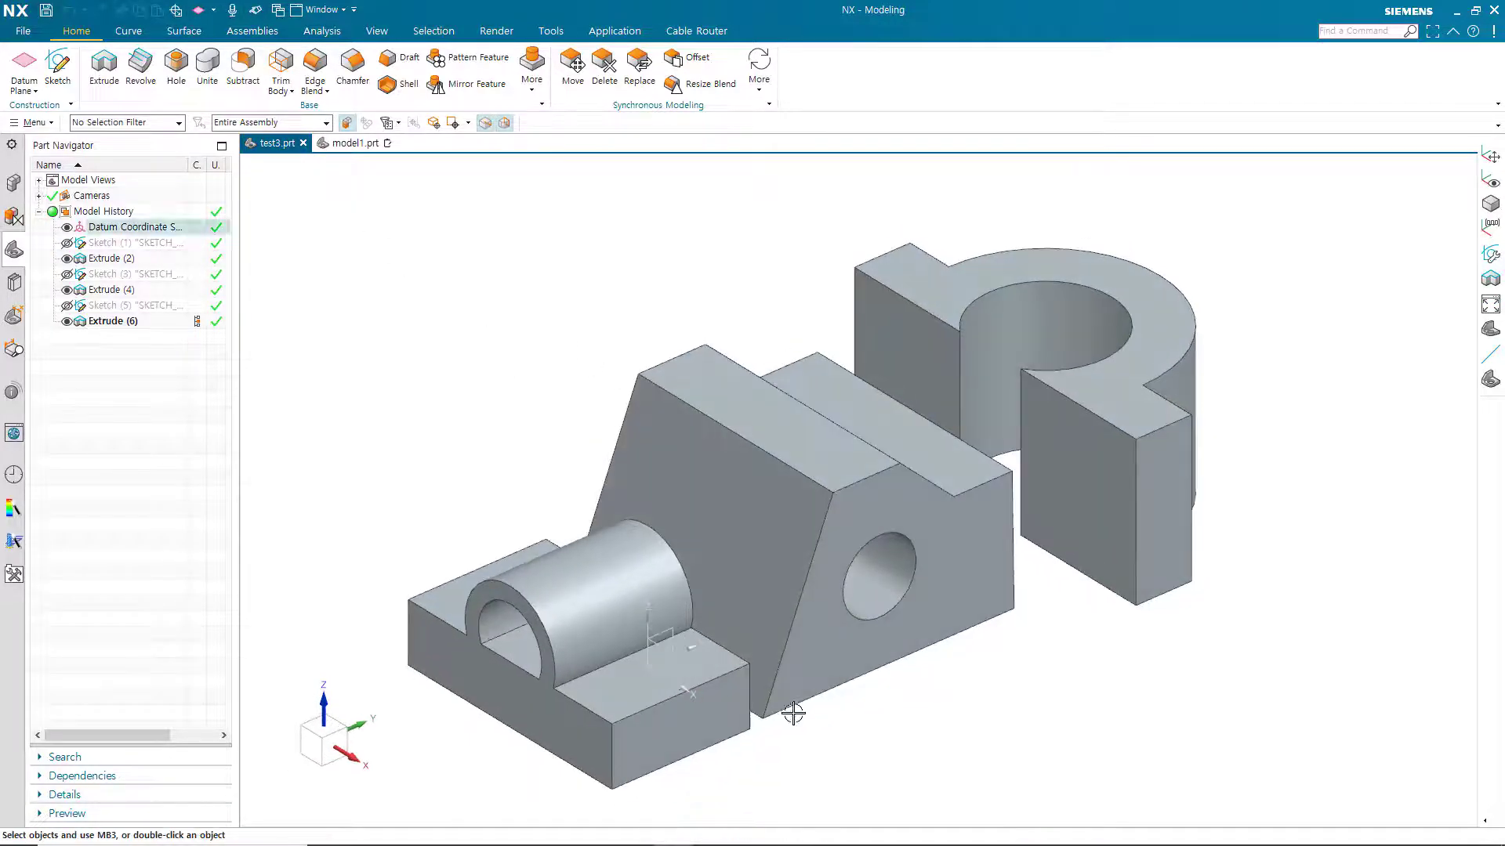
pyautogui.moveTo(914, 732); pyautogui.dragTo(883, 735, button='middle')
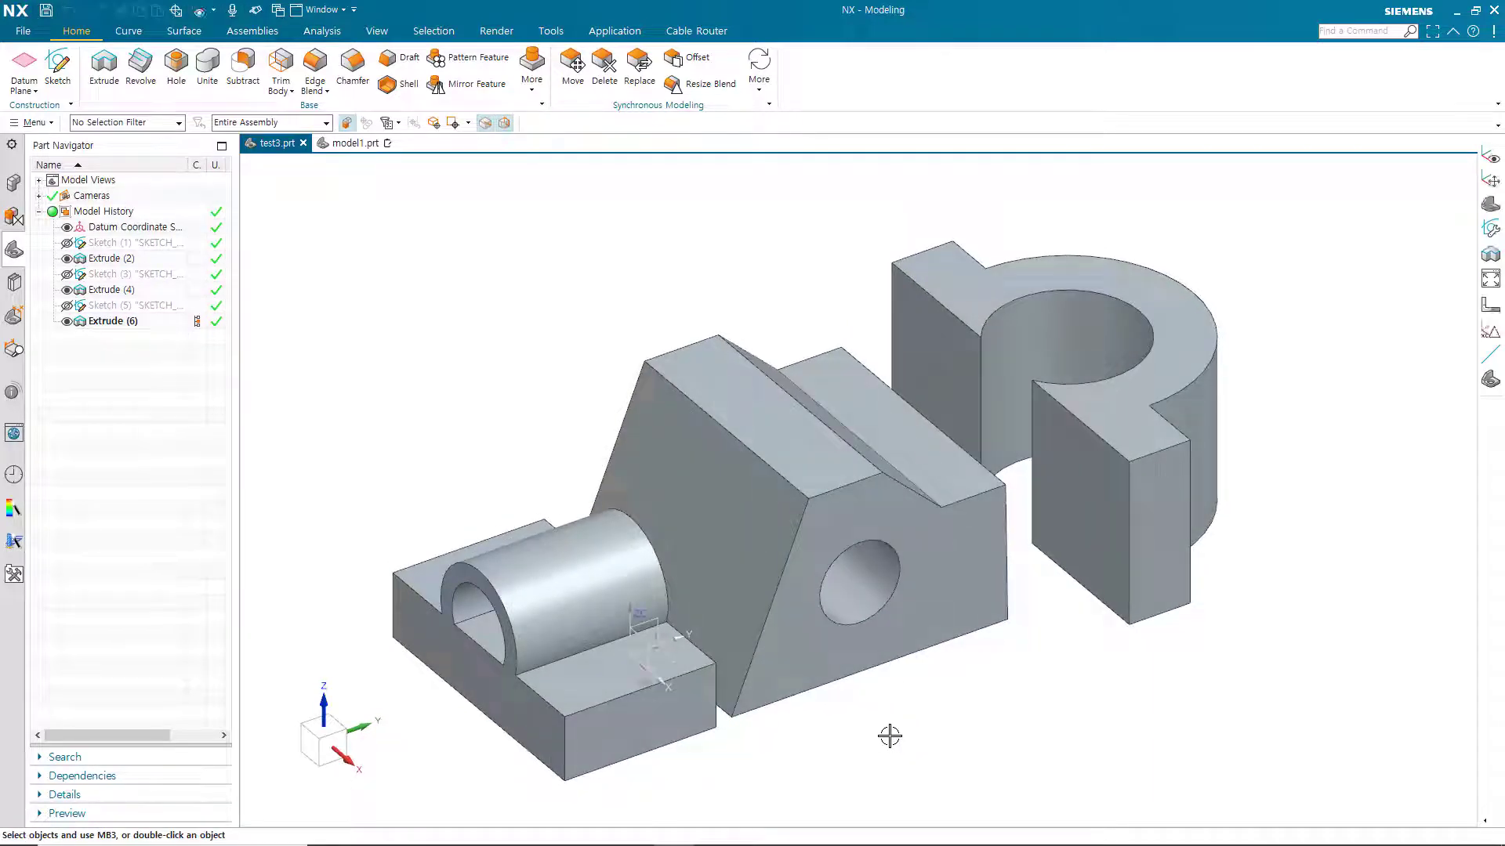
pyautogui.doubleClick(640, 630)
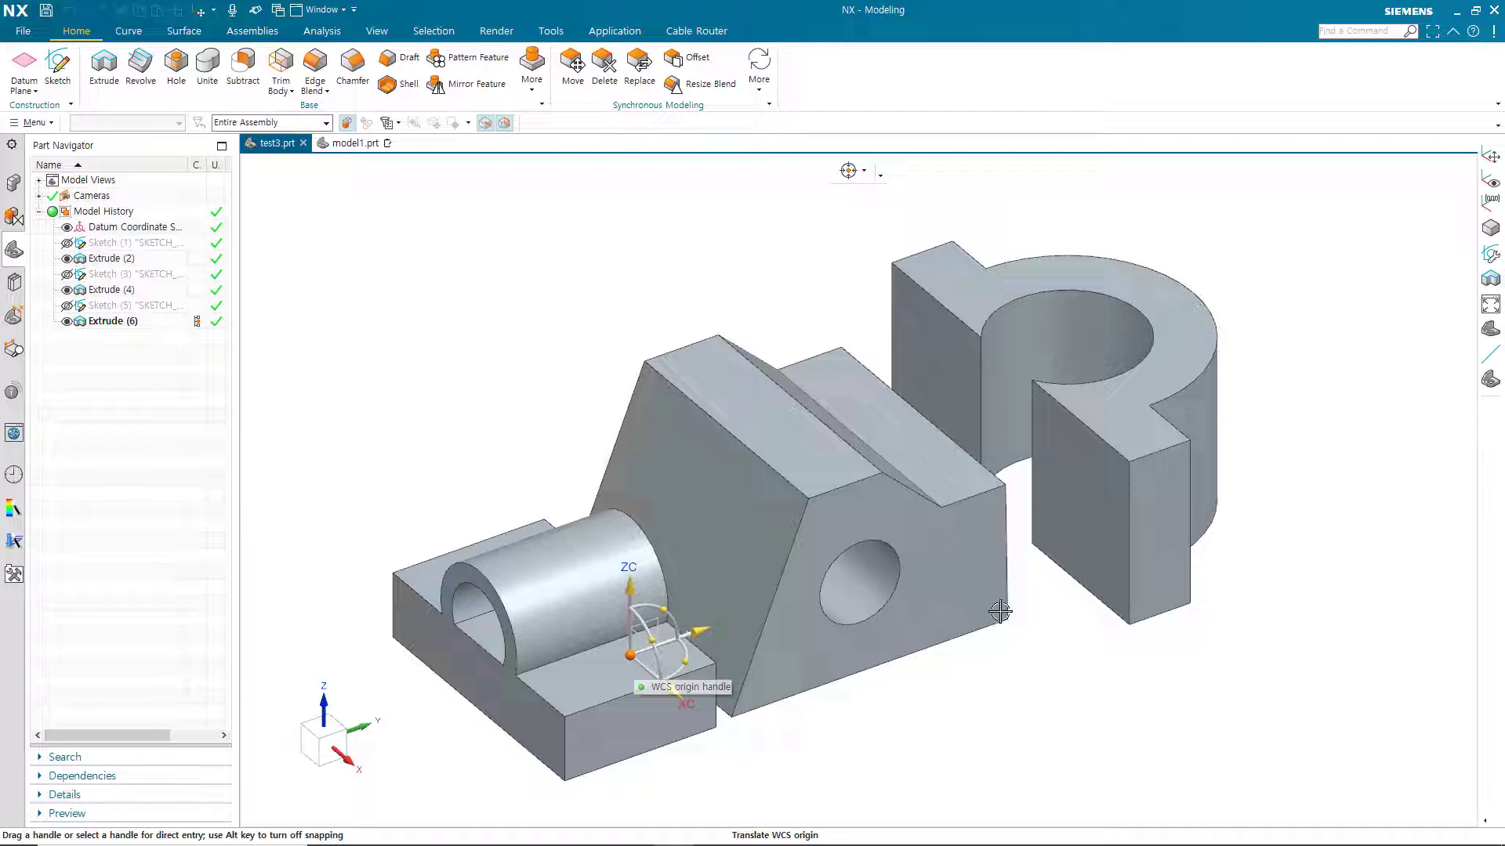
pyautogui.click(883, 473)
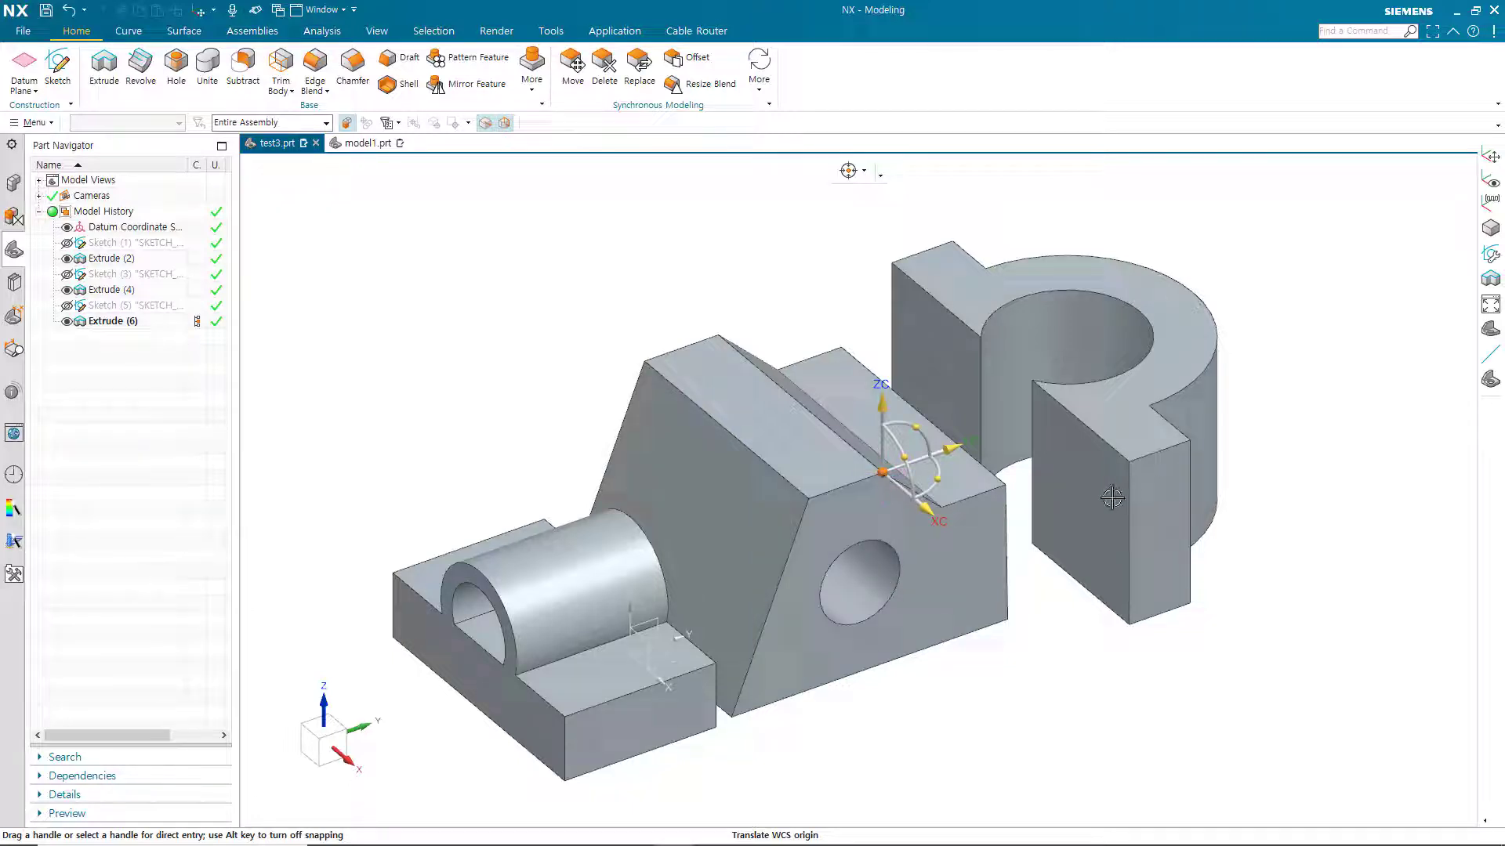
pyautogui.click(1066, 495)
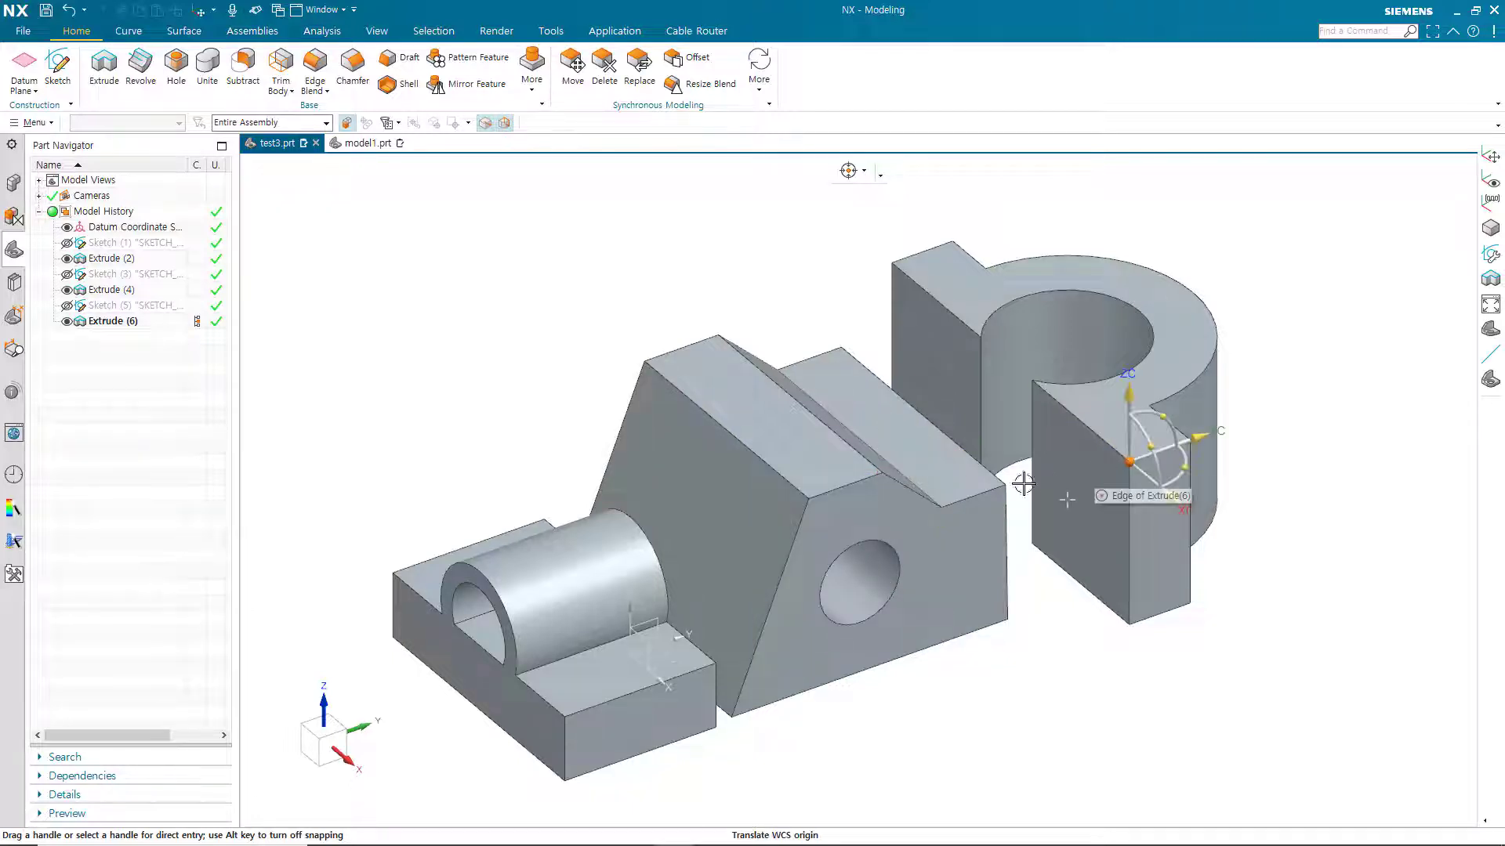
pyautogui.click(884, 471)
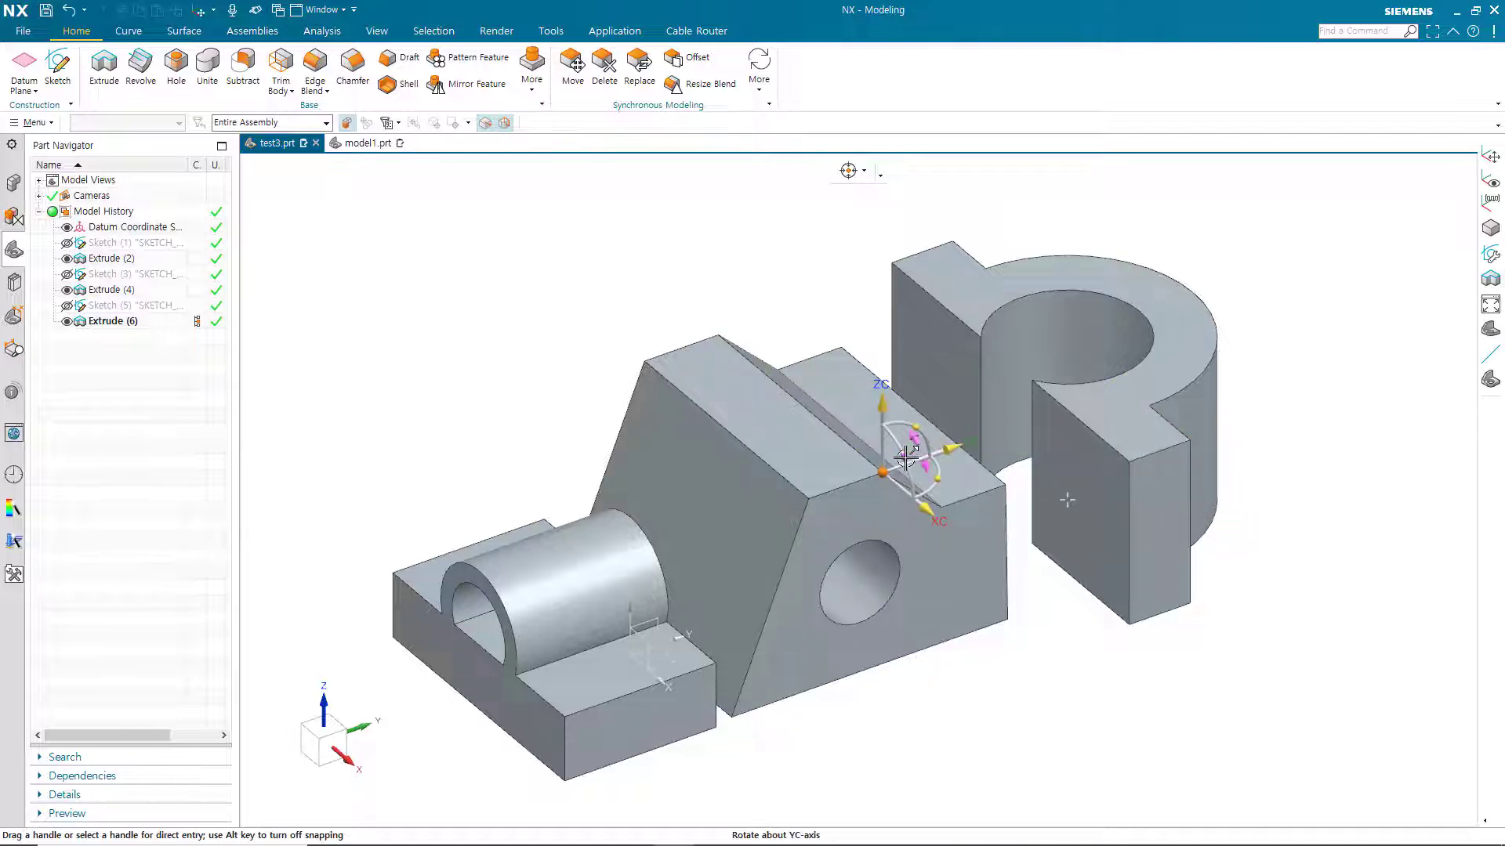
pyautogui.moveTo(909, 468); pyautogui.dragTo(924, 517)
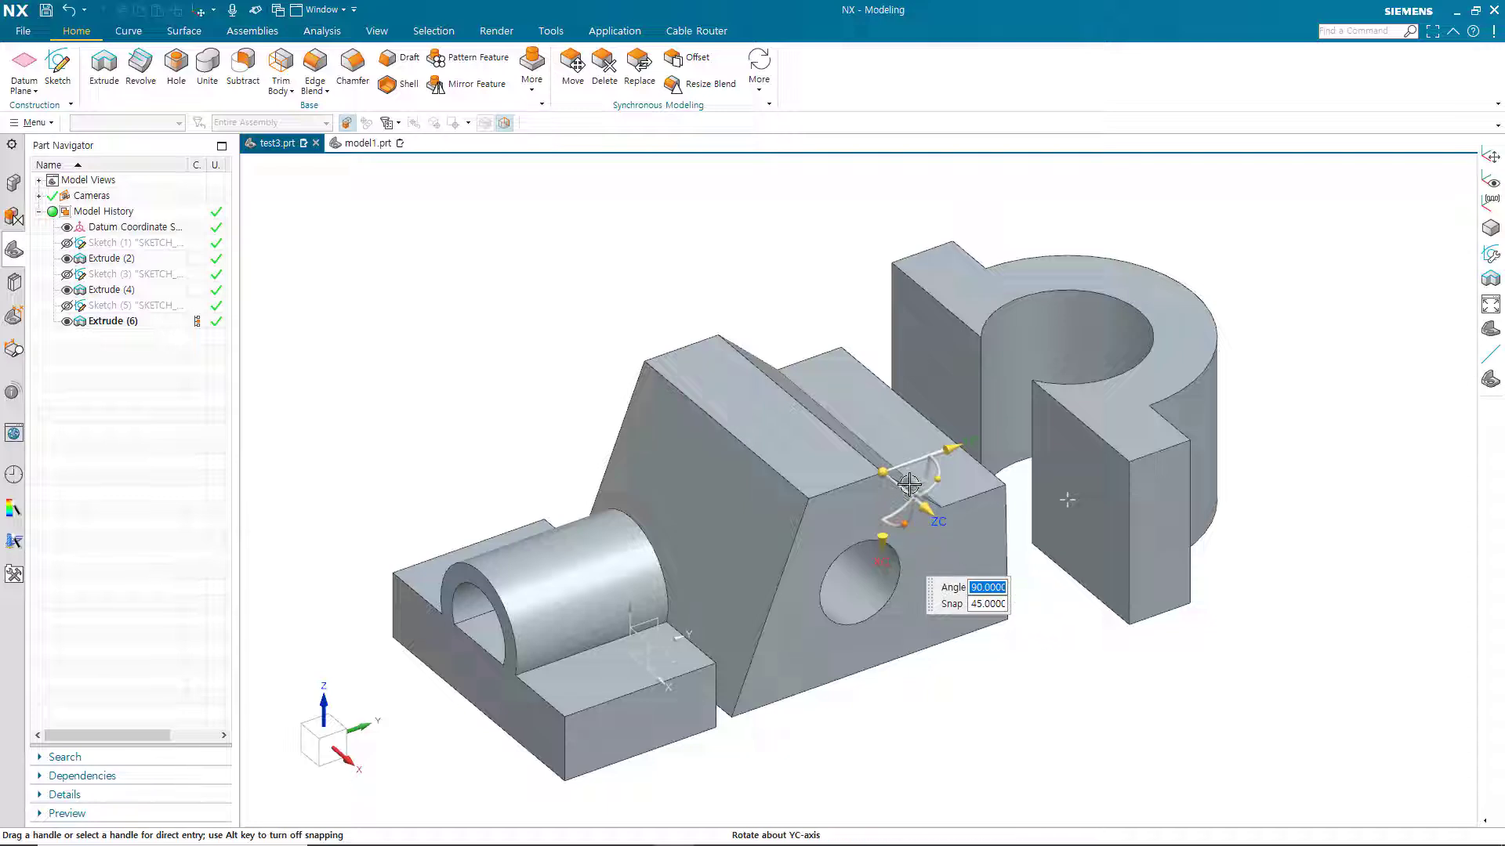
pyautogui.middleClick(1012, 526)
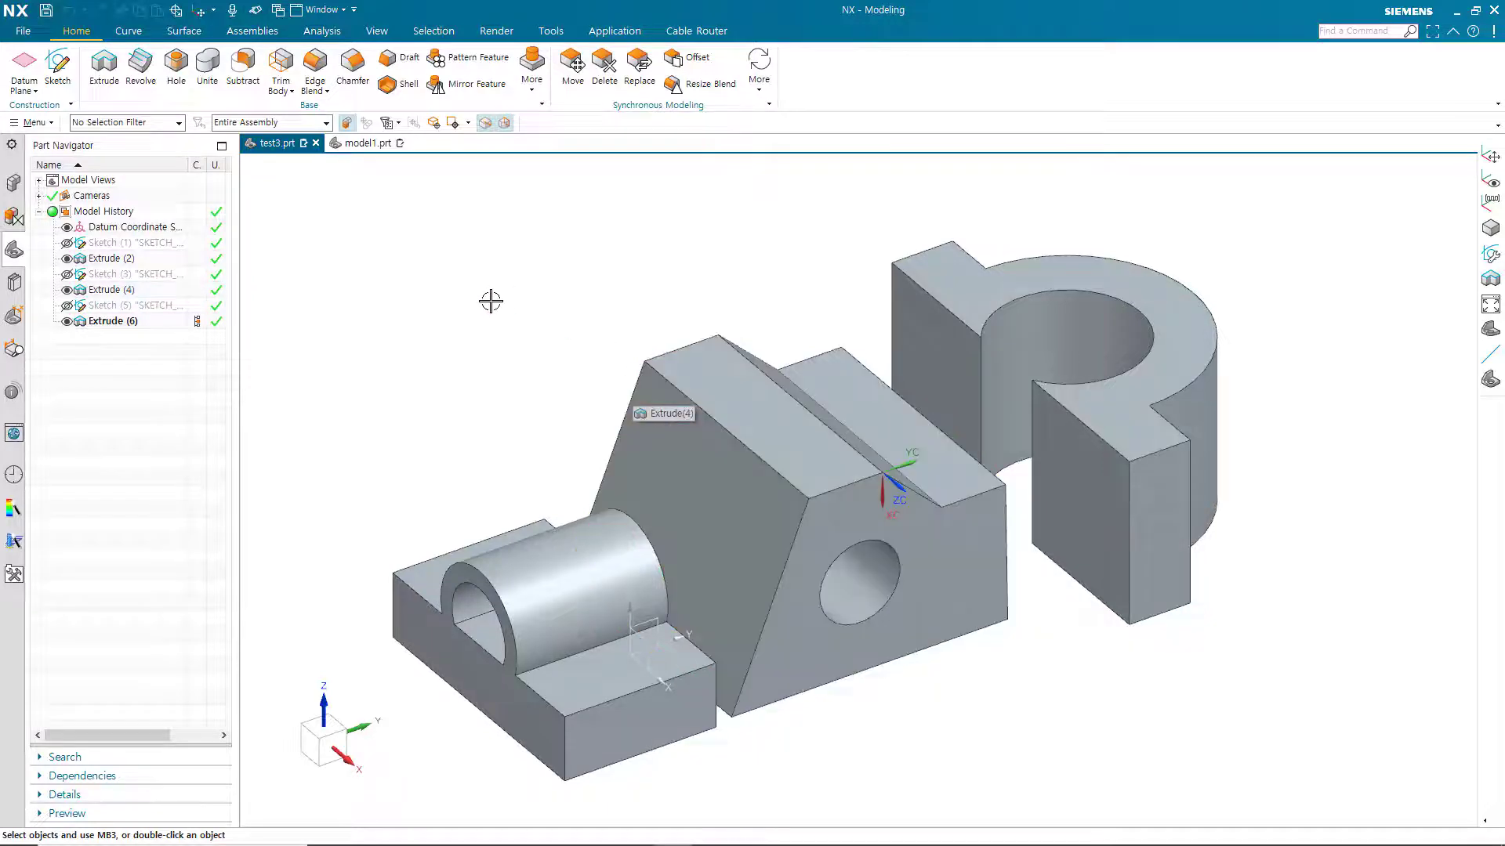
# Start a datum plane and preview the YC-ZC Plane type at 0 mm from the WCS
pyautogui.click(24, 66)
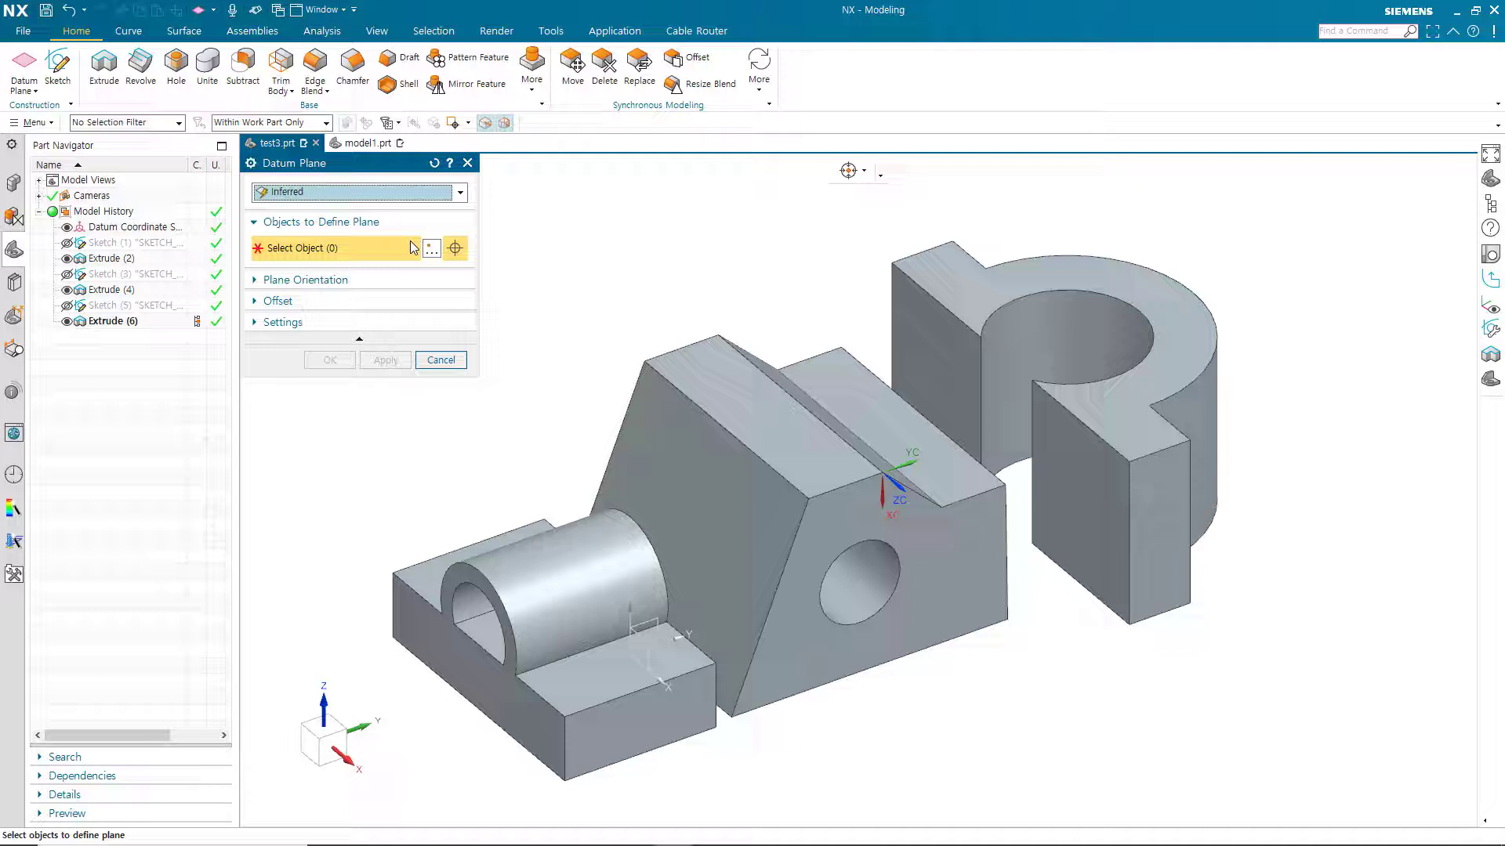
pyautogui.click(460, 193)
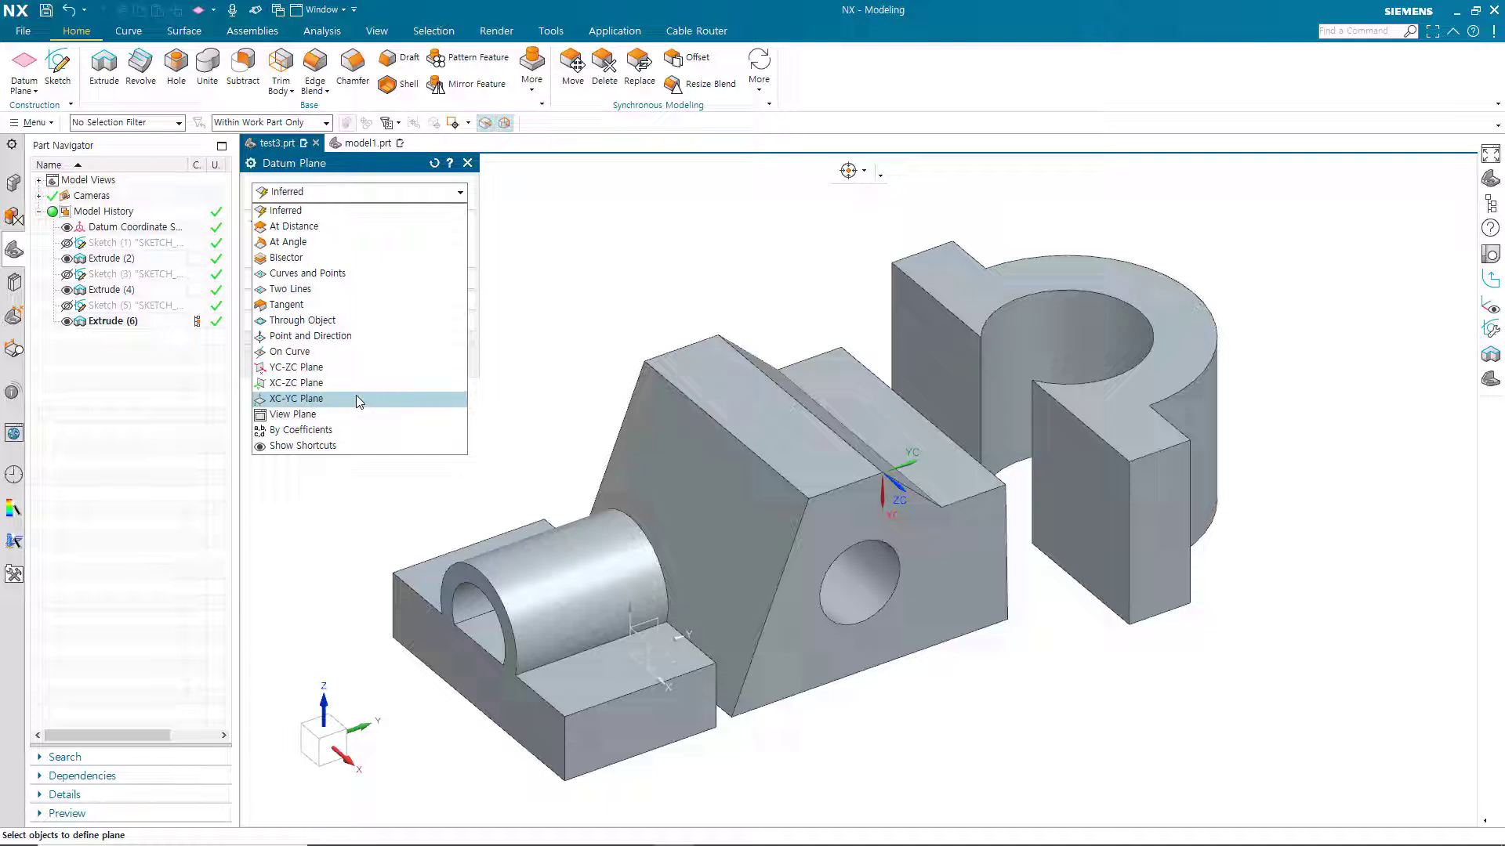
pyautogui.click(375, 368)
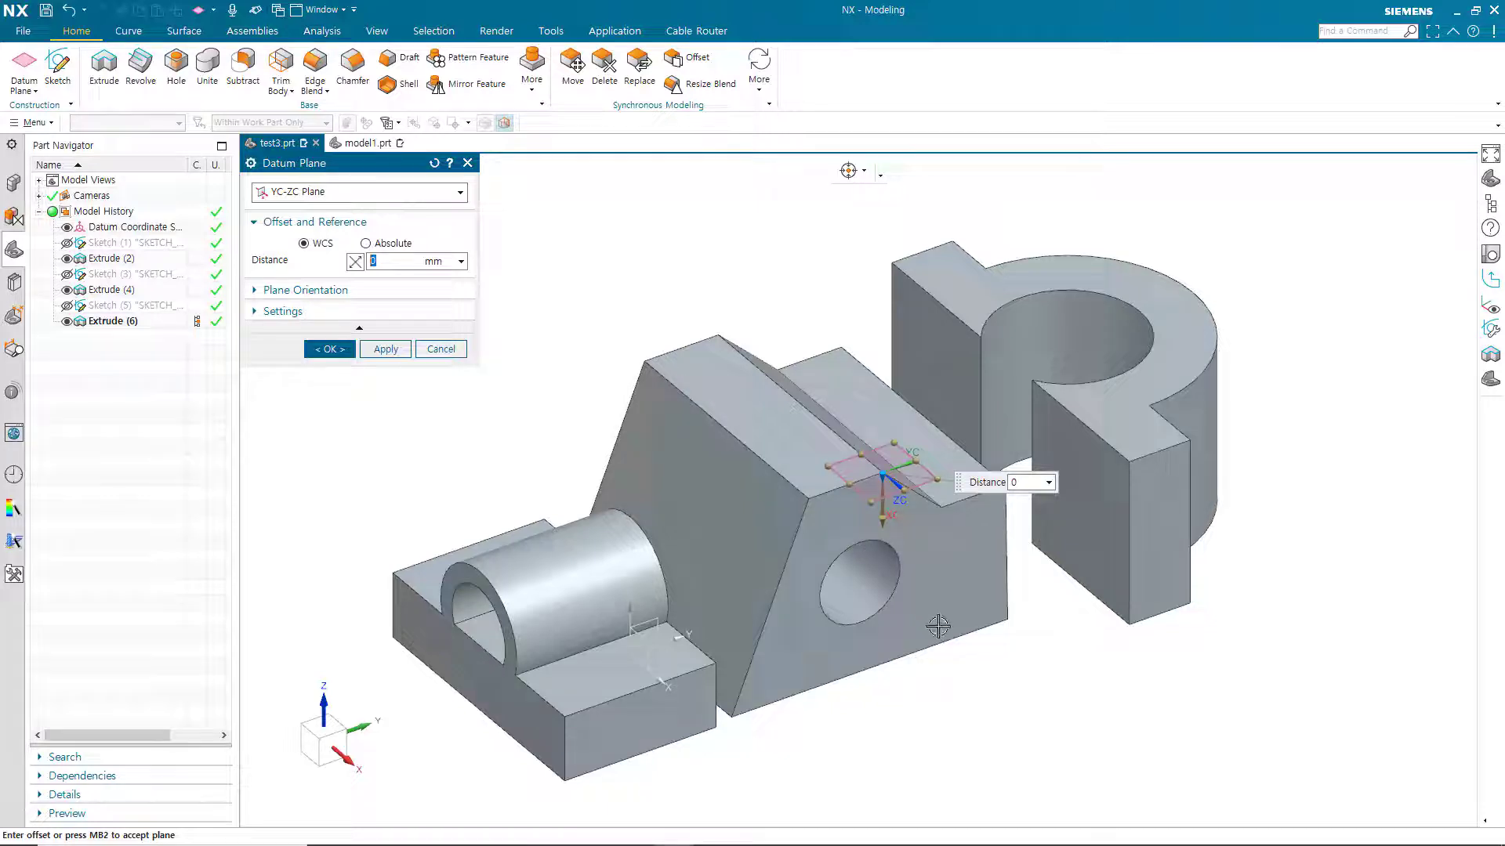
pyautogui.moveTo(959, 639); pyautogui.dragTo(939, 599, button='middle')
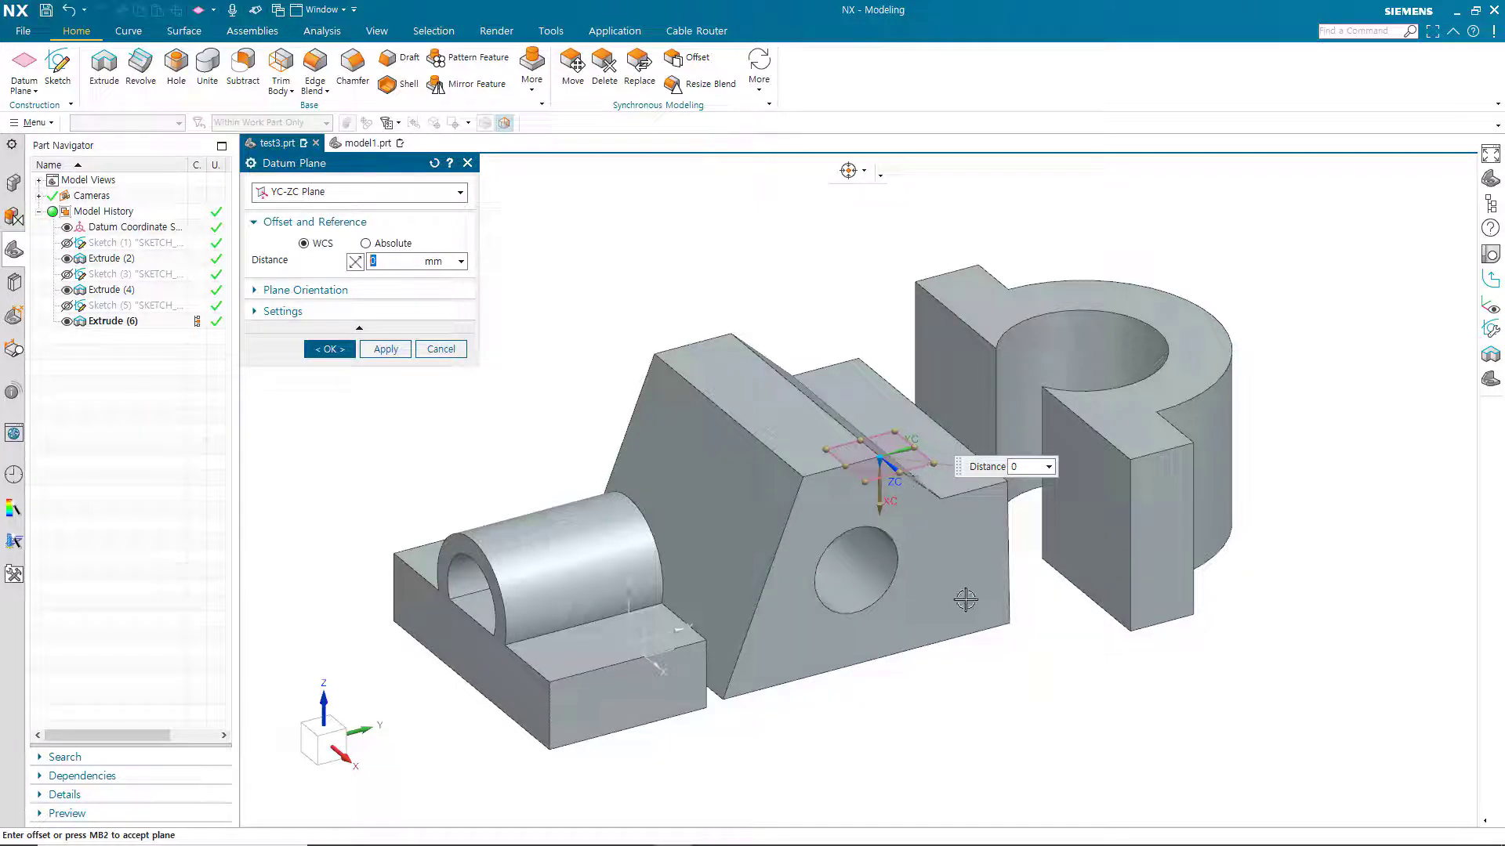
pyautogui.moveTo(977, 608); pyautogui.dragTo(932, 608, button='middle')
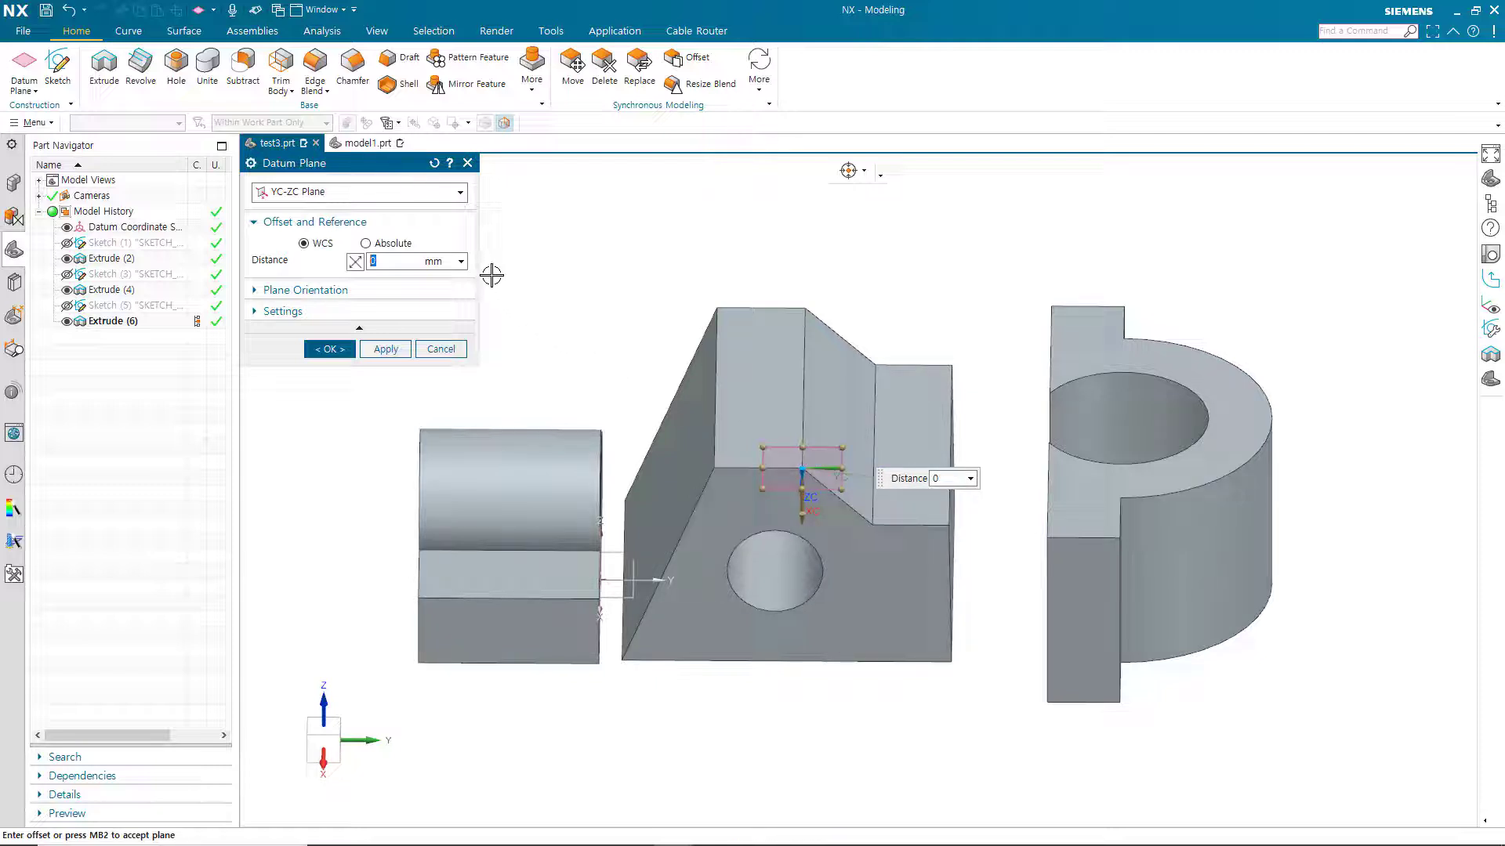
# Preview the XC-YC Plane type at 0 mm and compare its placement with the Absolute and WCS references
pyautogui.click(458, 192)
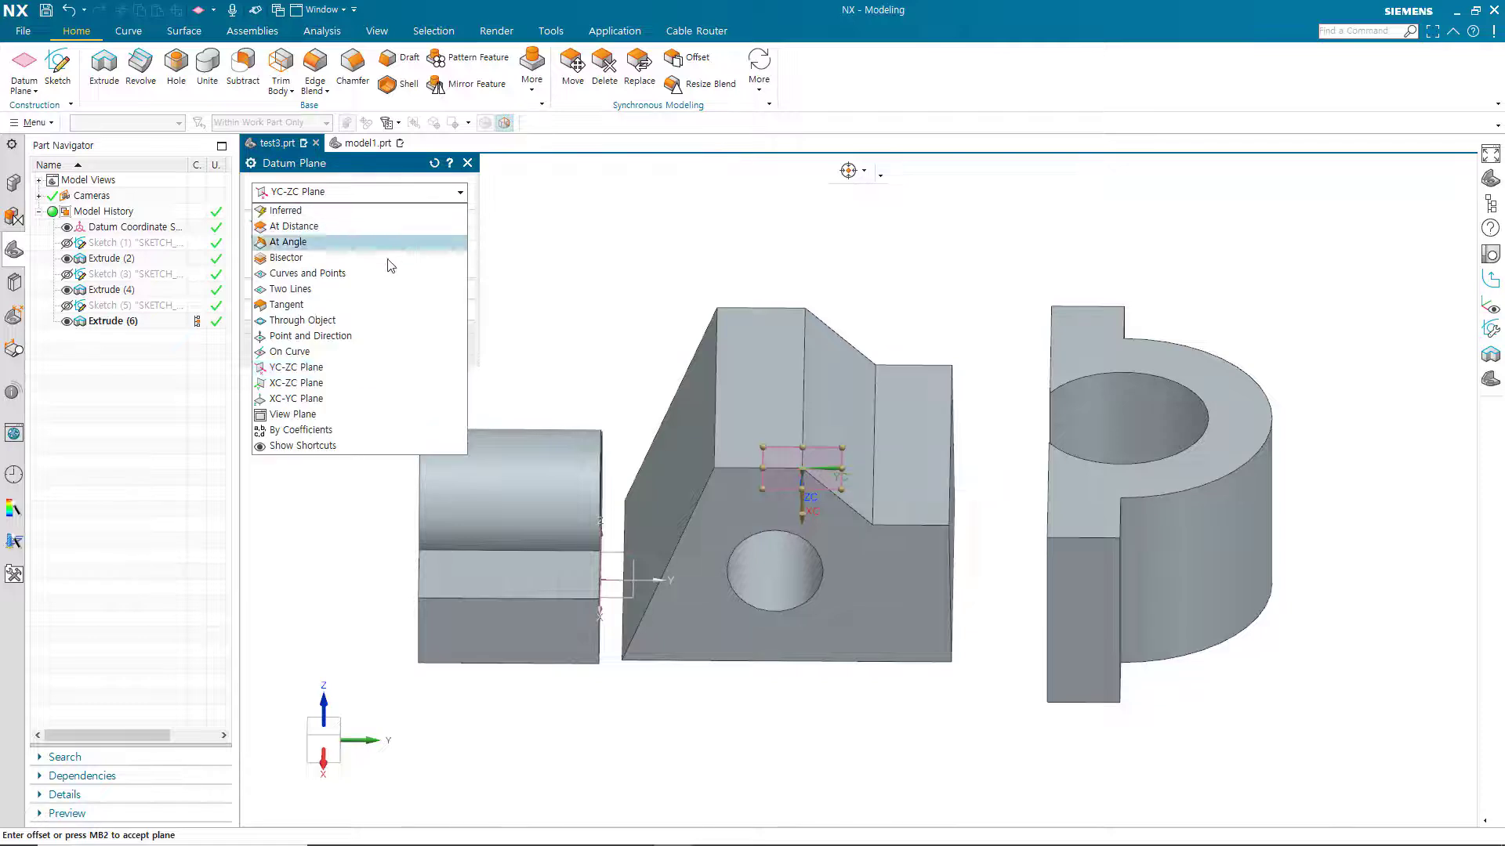
pyautogui.click(305, 398)
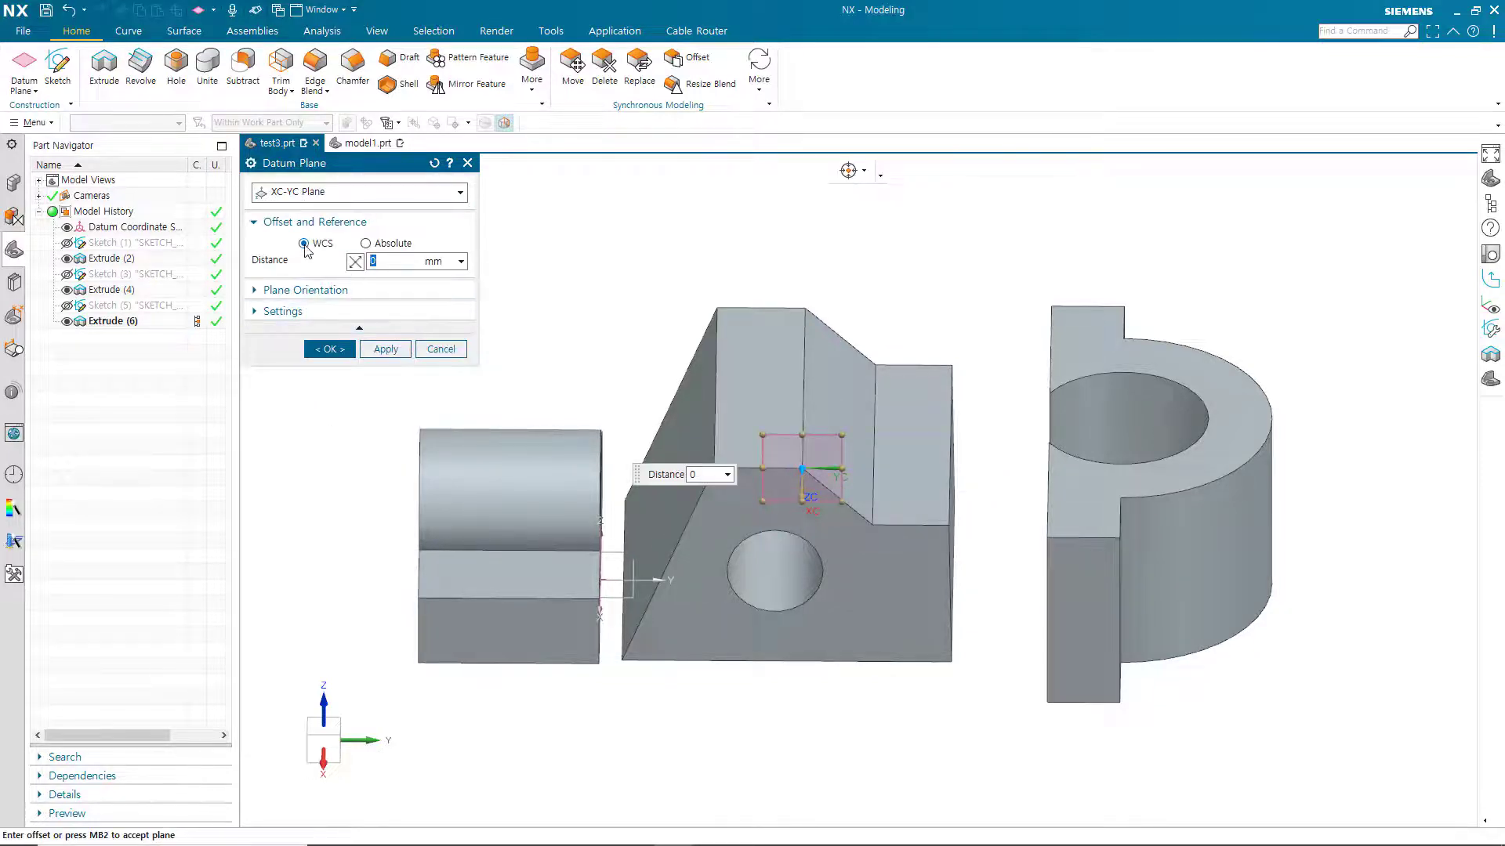
pyautogui.click(365, 243)
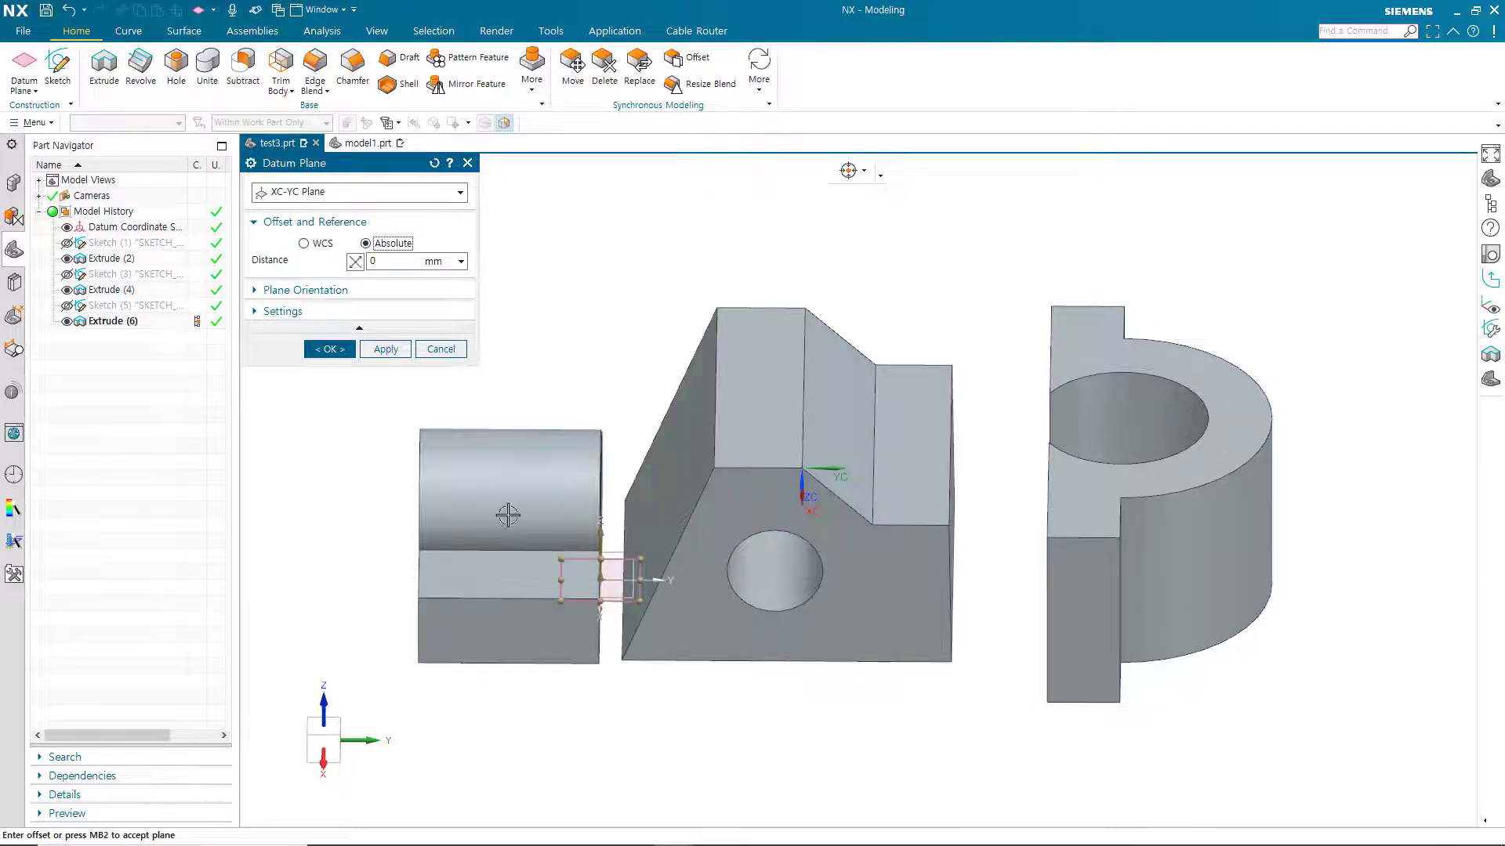
pyautogui.click(303, 243)
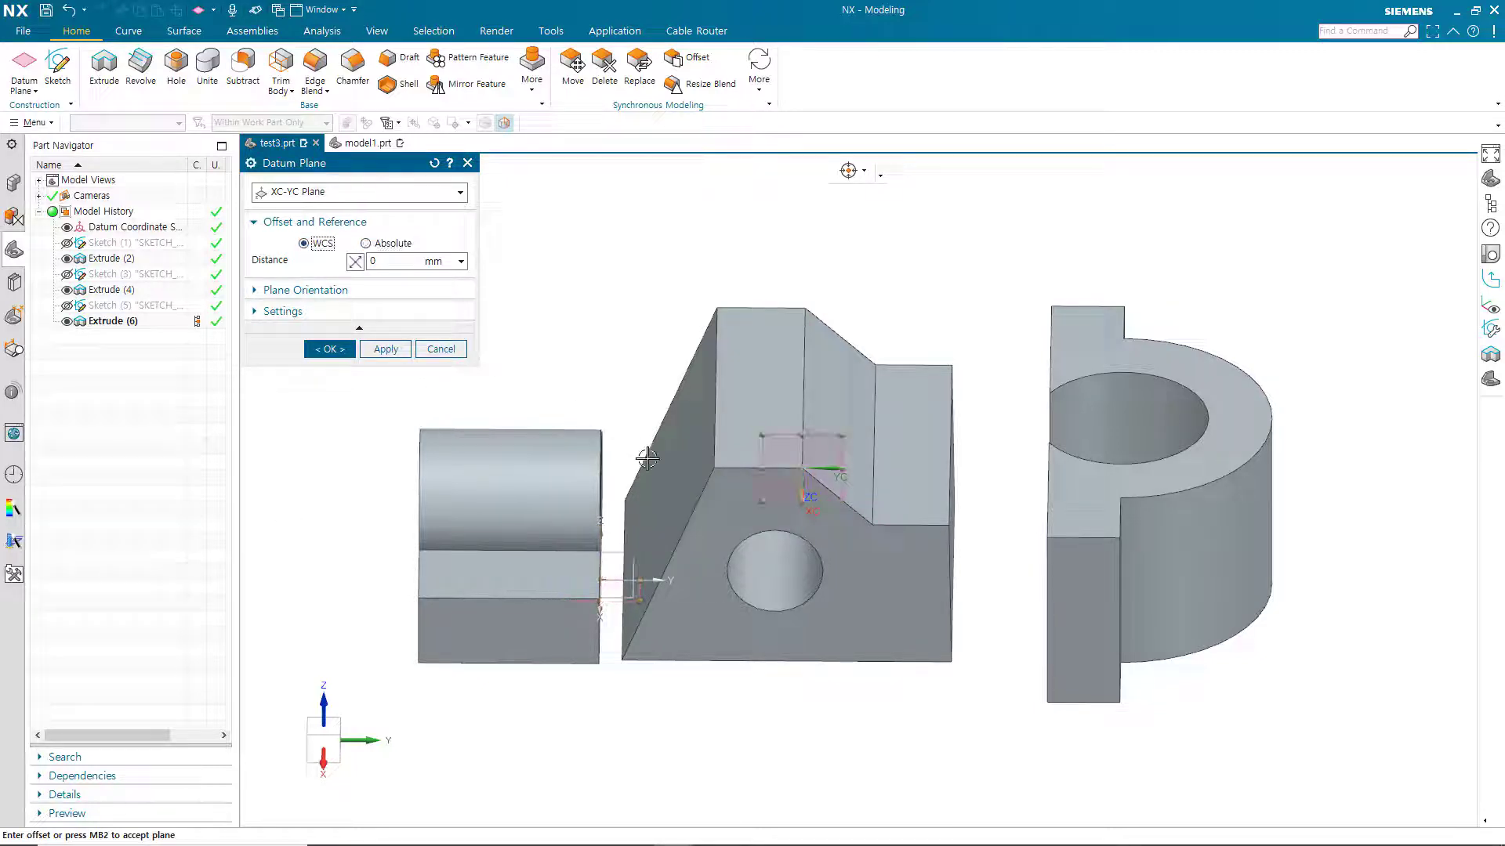
pyautogui.moveTo(766, 544); pyautogui.dragTo(854, 523, button='middle')
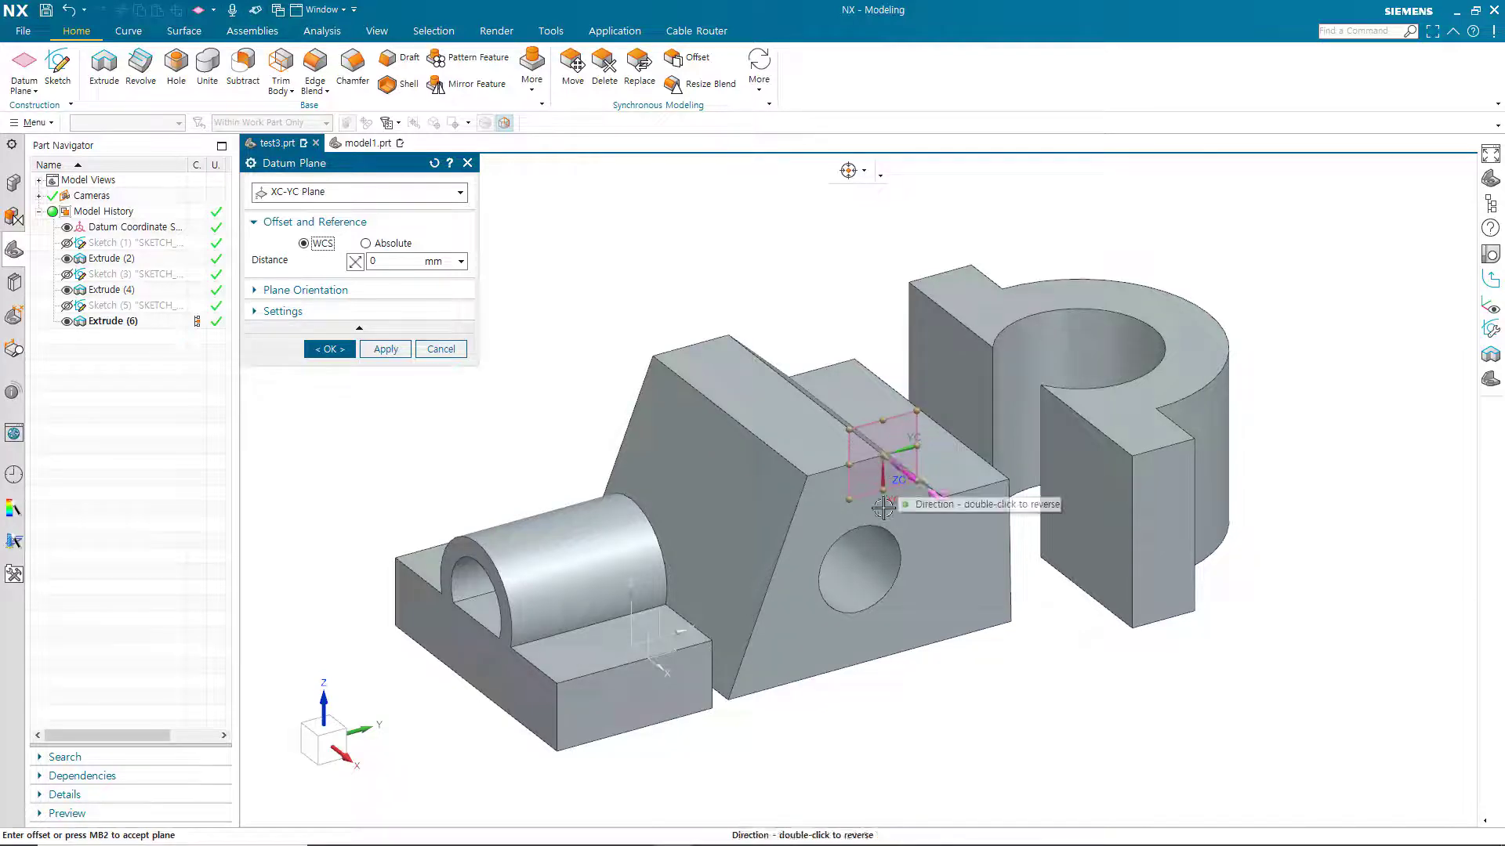
pyautogui.moveTo(901, 558); pyautogui.dragTo(824, 561, button='middle')
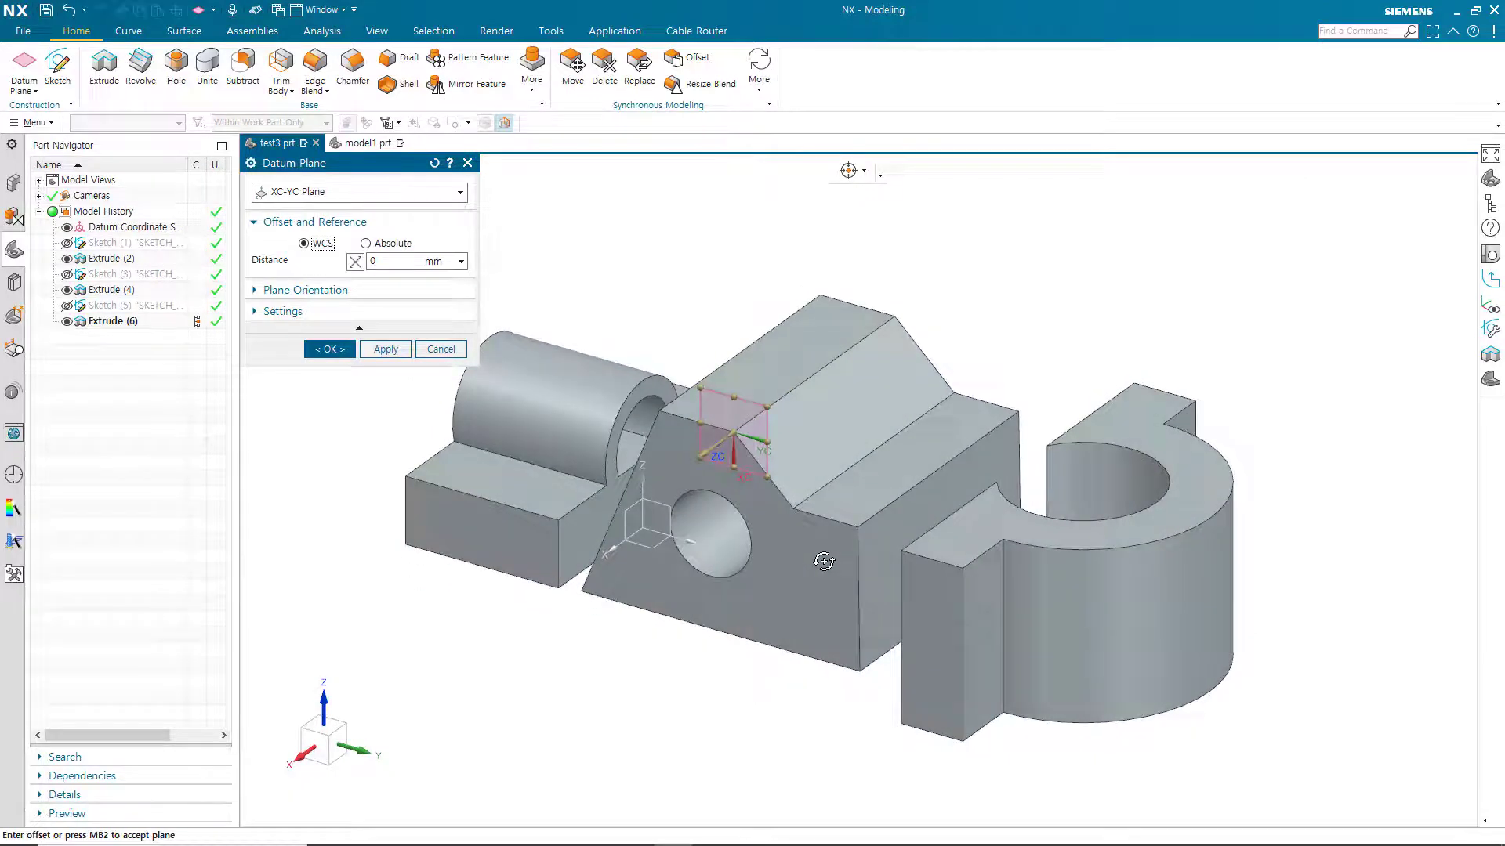
# Create a View Plane datum plane at the WCS origin from a level side-on view of the model
pyautogui.click(461, 193)
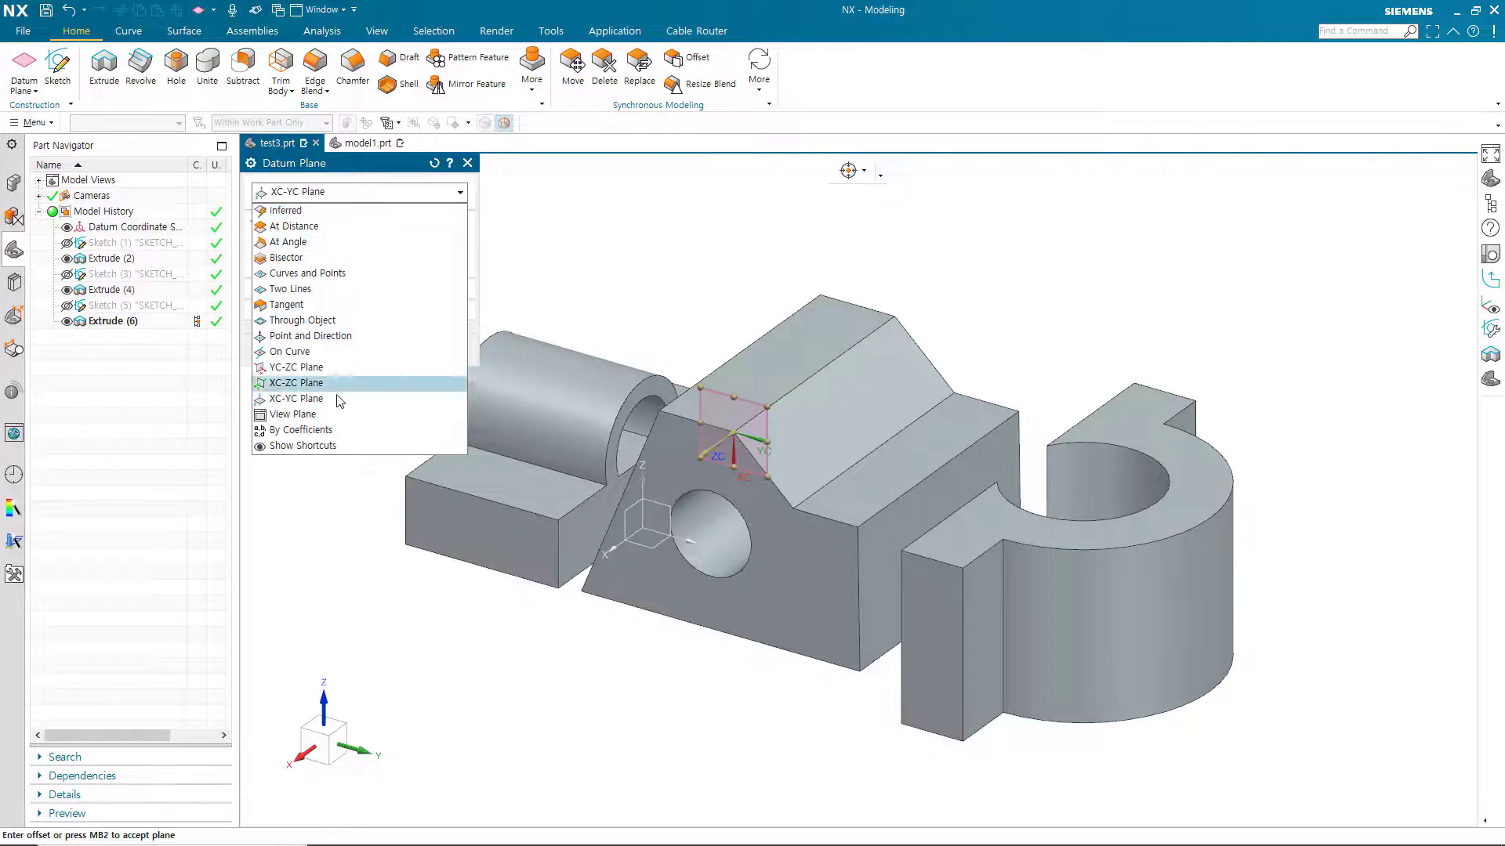
pyautogui.click(328, 415)
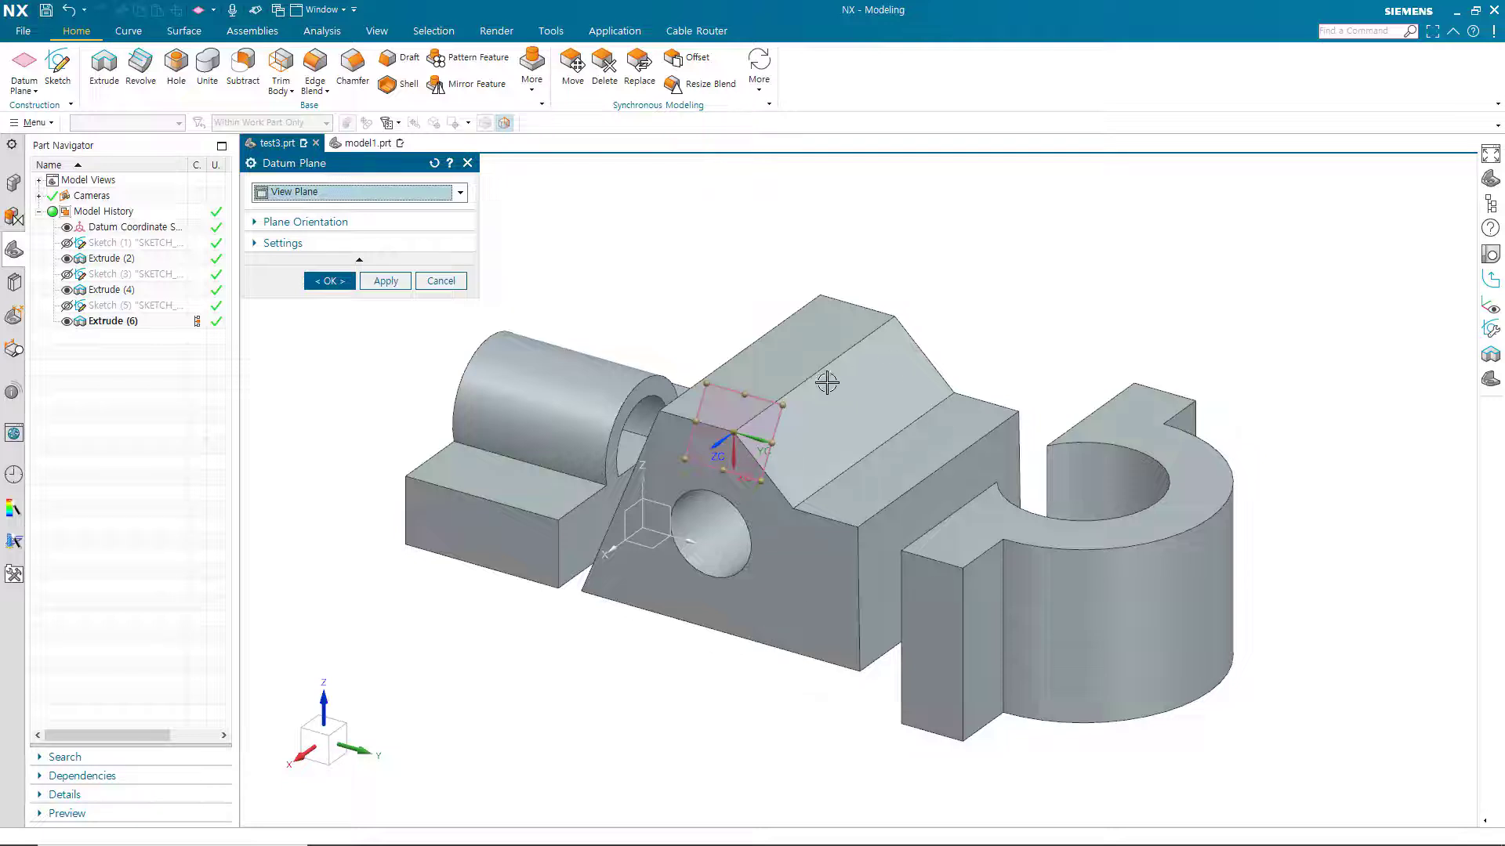
pyautogui.moveTo(791, 674); pyautogui.dragTo(867, 648, button='middle')
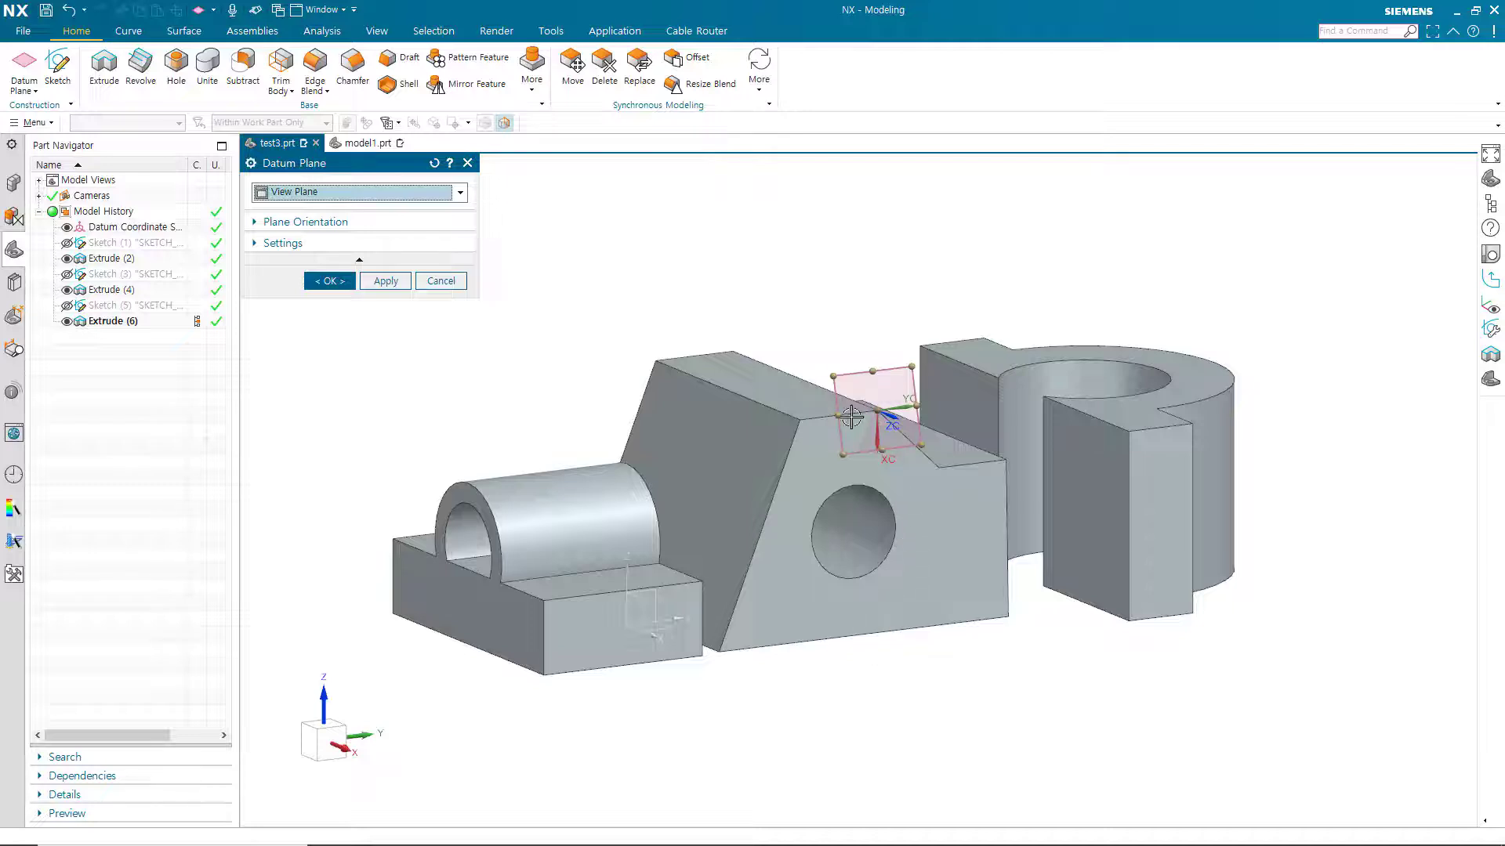
pyautogui.moveTo(891, 658); pyautogui.dragTo(933, 674, button='middle')
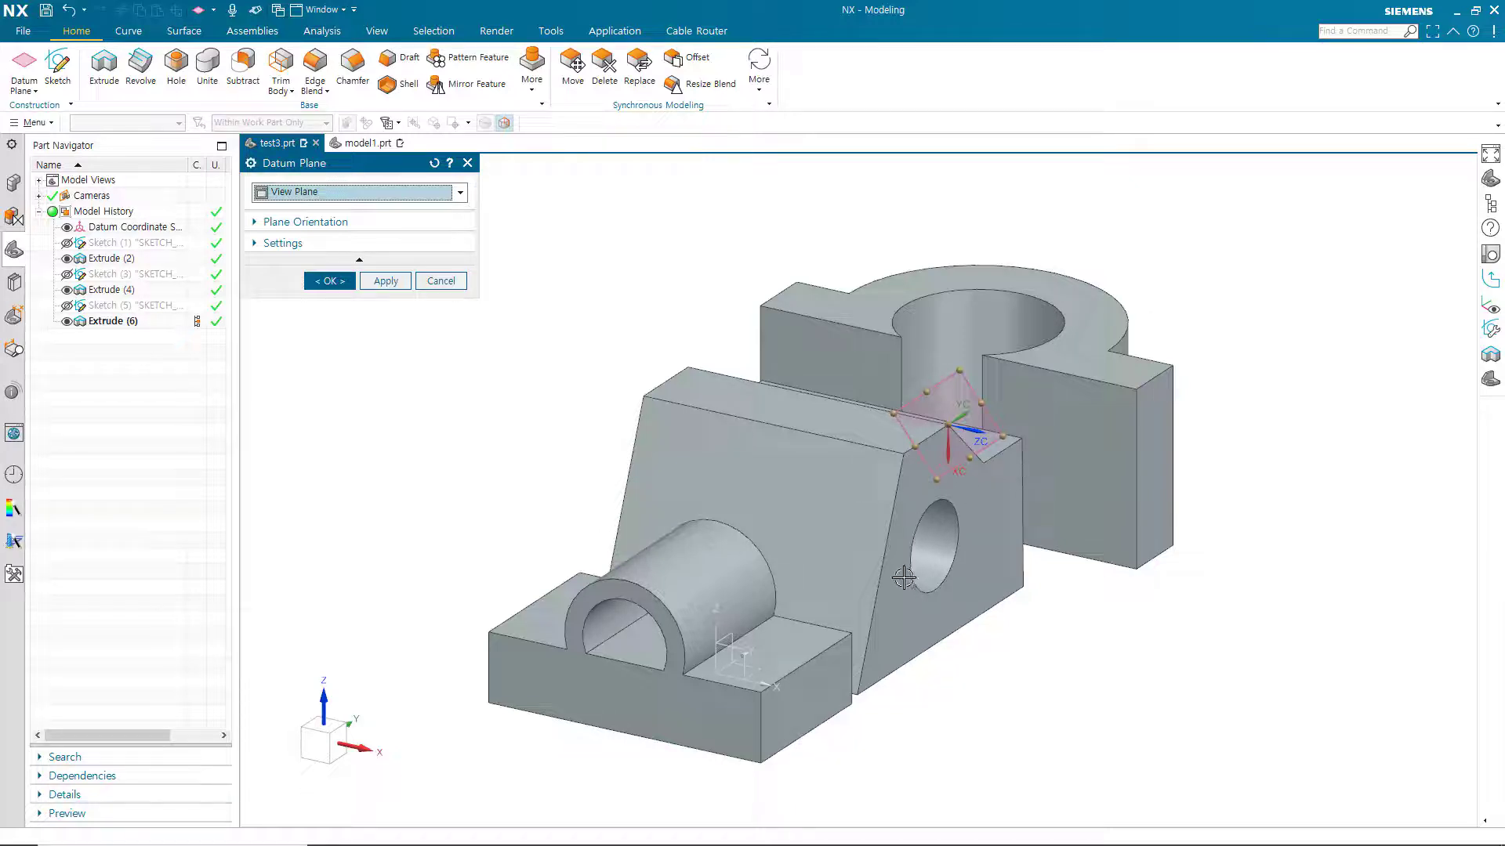
pyautogui.moveTo(903, 580); pyautogui.dragTo(913, 547, button='middle')
pyautogui.moveTo(822, 562); pyautogui.dragTo(801, 556, button='middle')
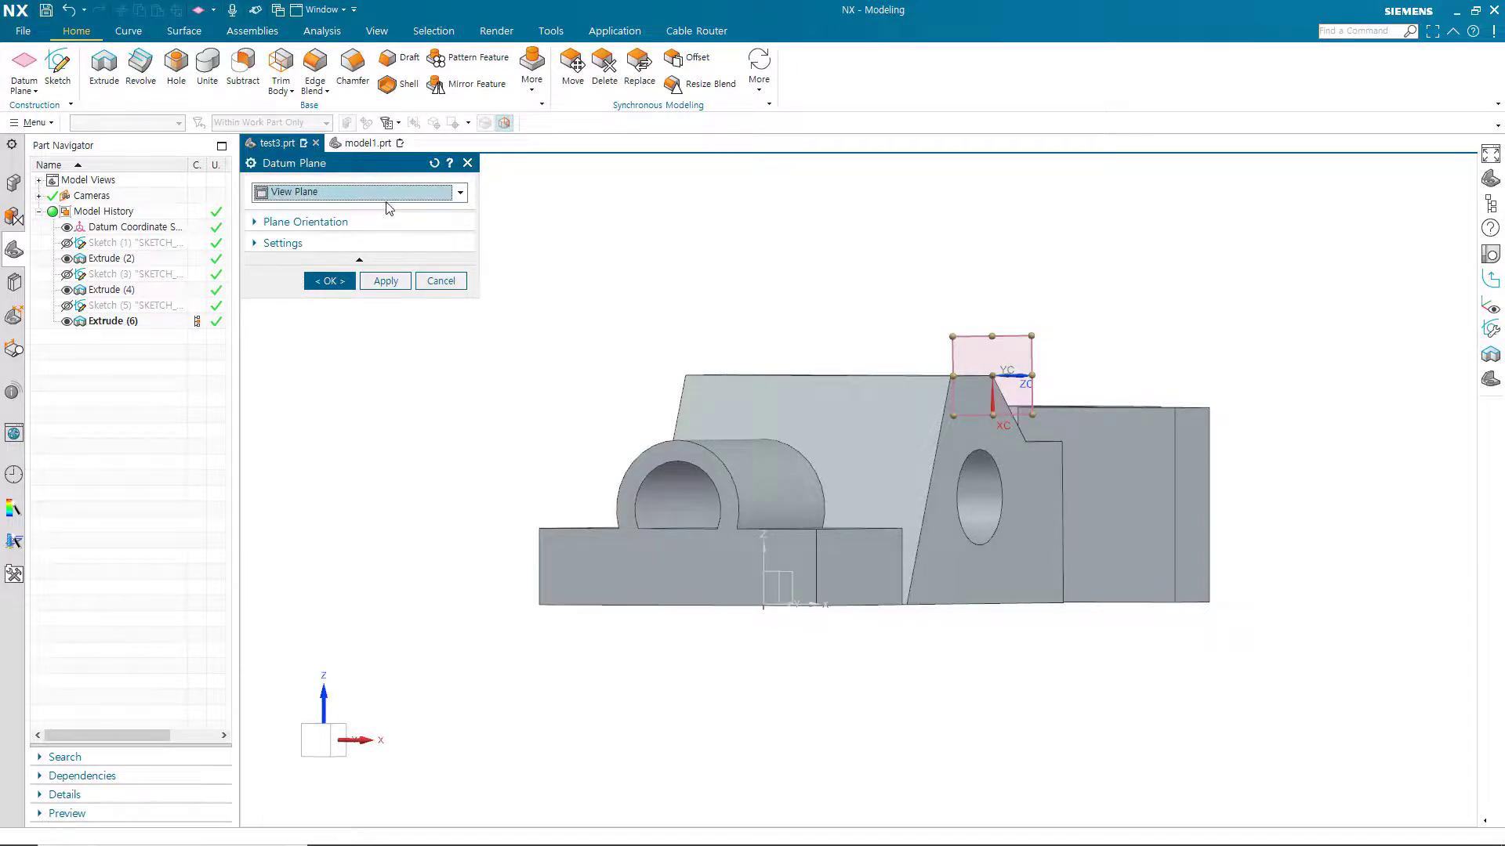
pyautogui.click(329, 281)
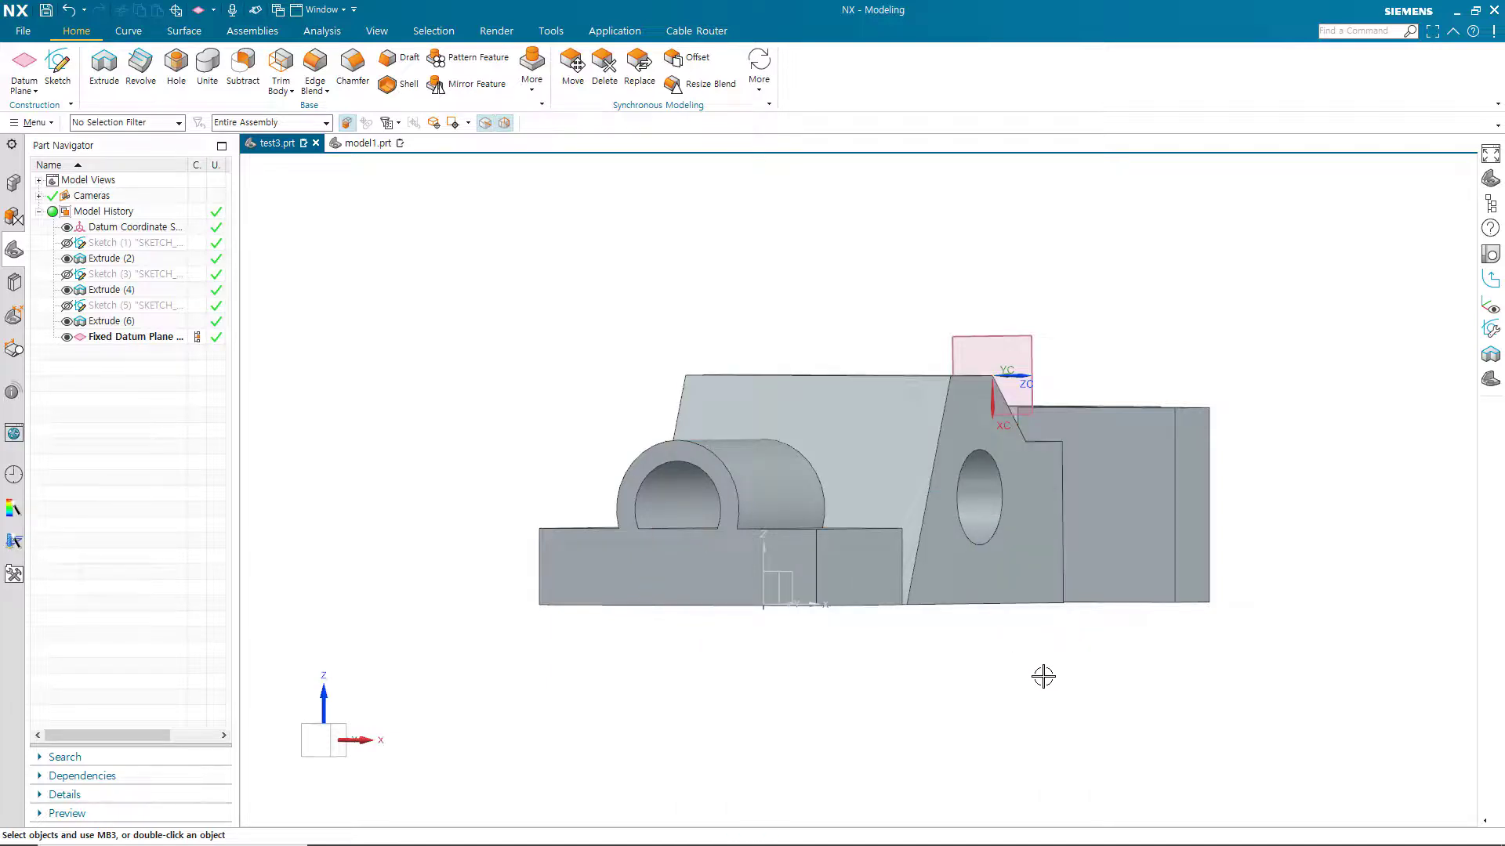
# Open the view-based fixed datum plane for editing, reverse its normal direction and expose its associativity setting
pyautogui.doubleClick(1000, 337)
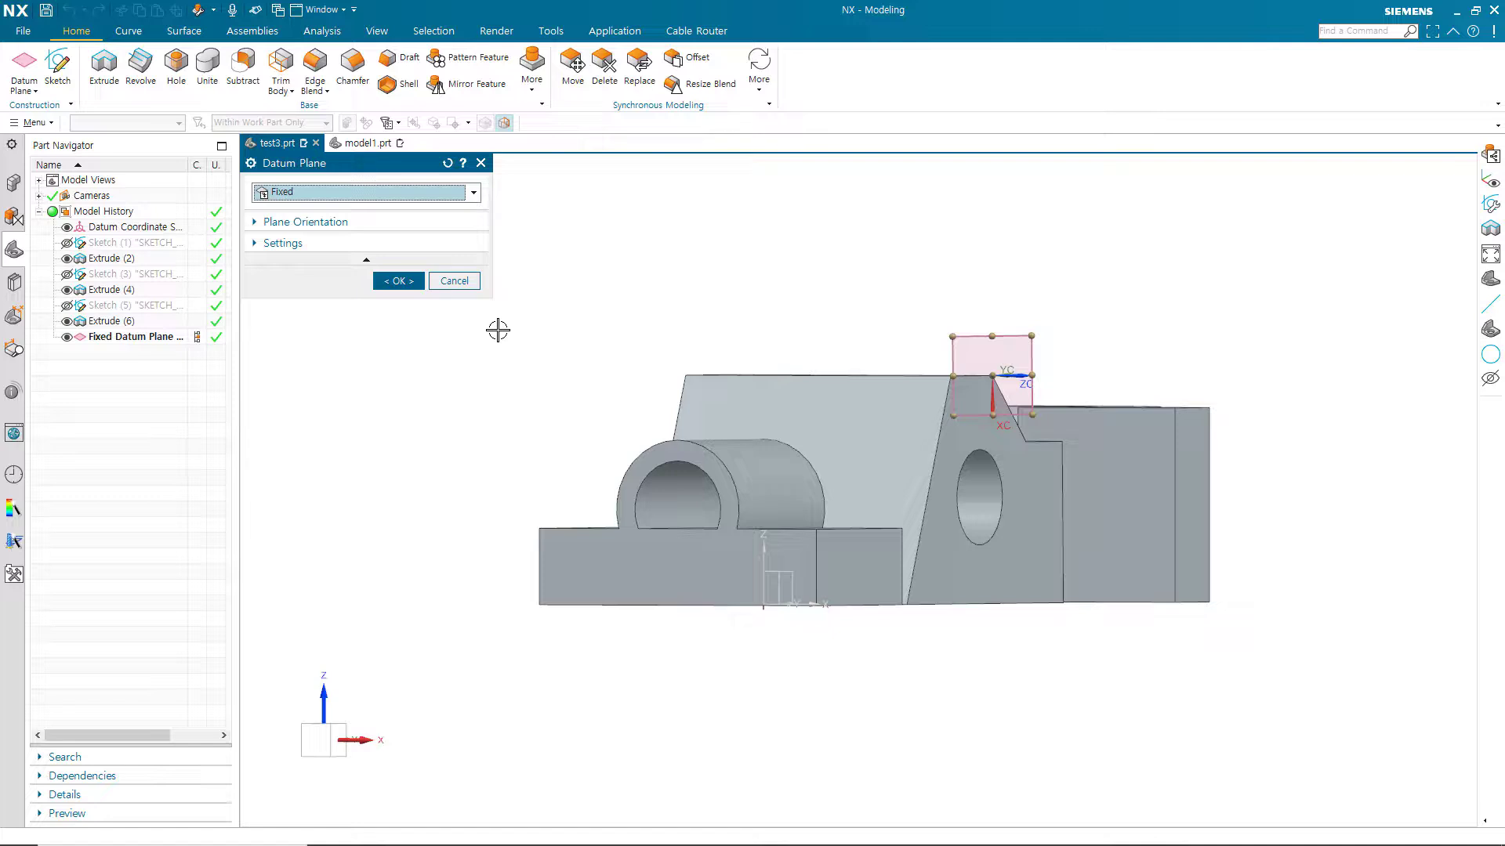
pyautogui.click(258, 223)
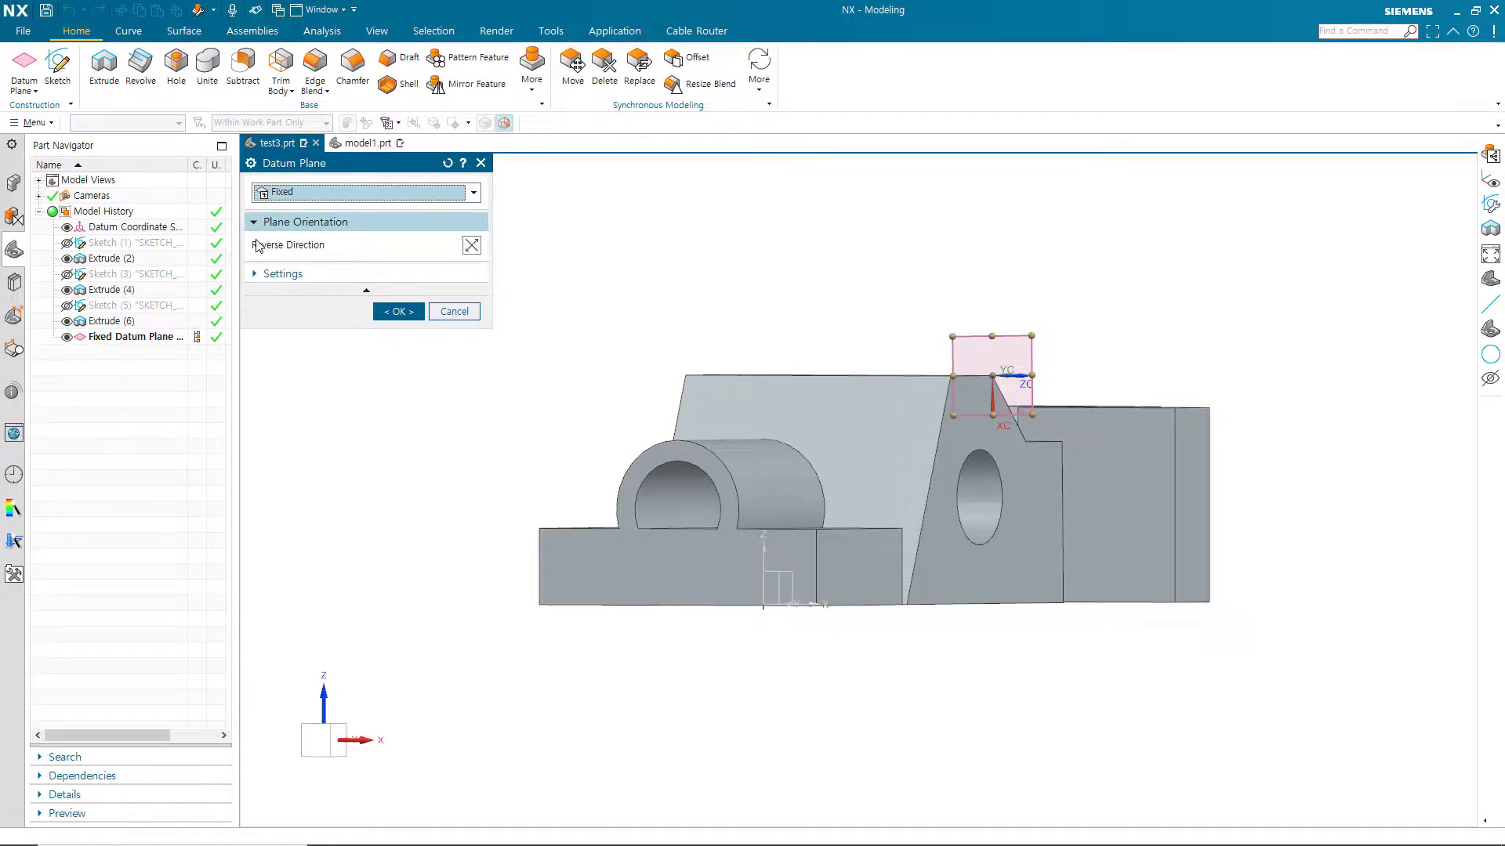
pyautogui.click(475, 247)
pyautogui.moveTo(826, 423); pyautogui.dragTo(862, 492, button='middle')
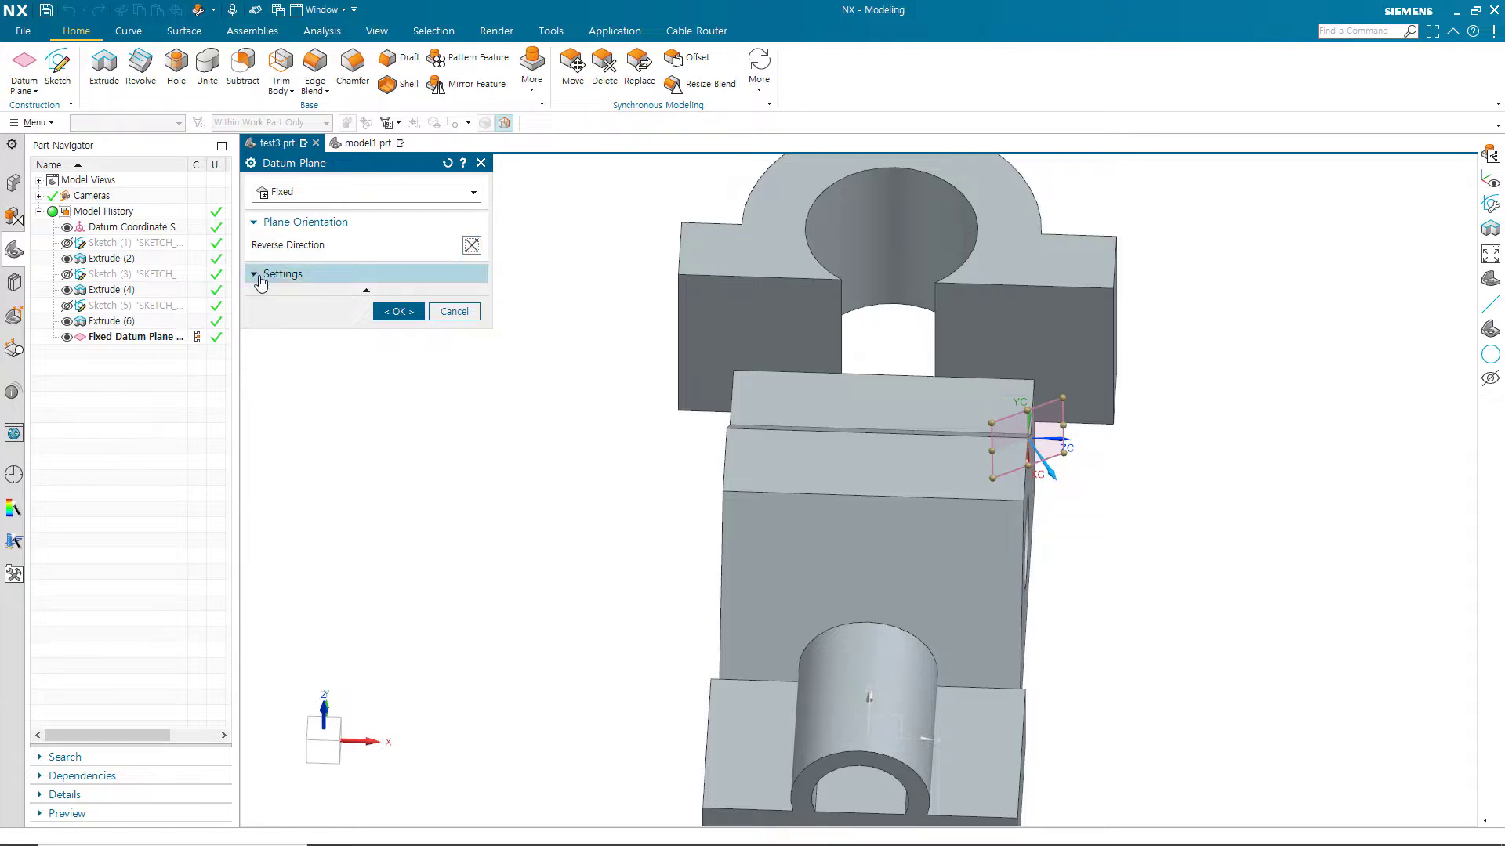
pyautogui.click(256, 274)
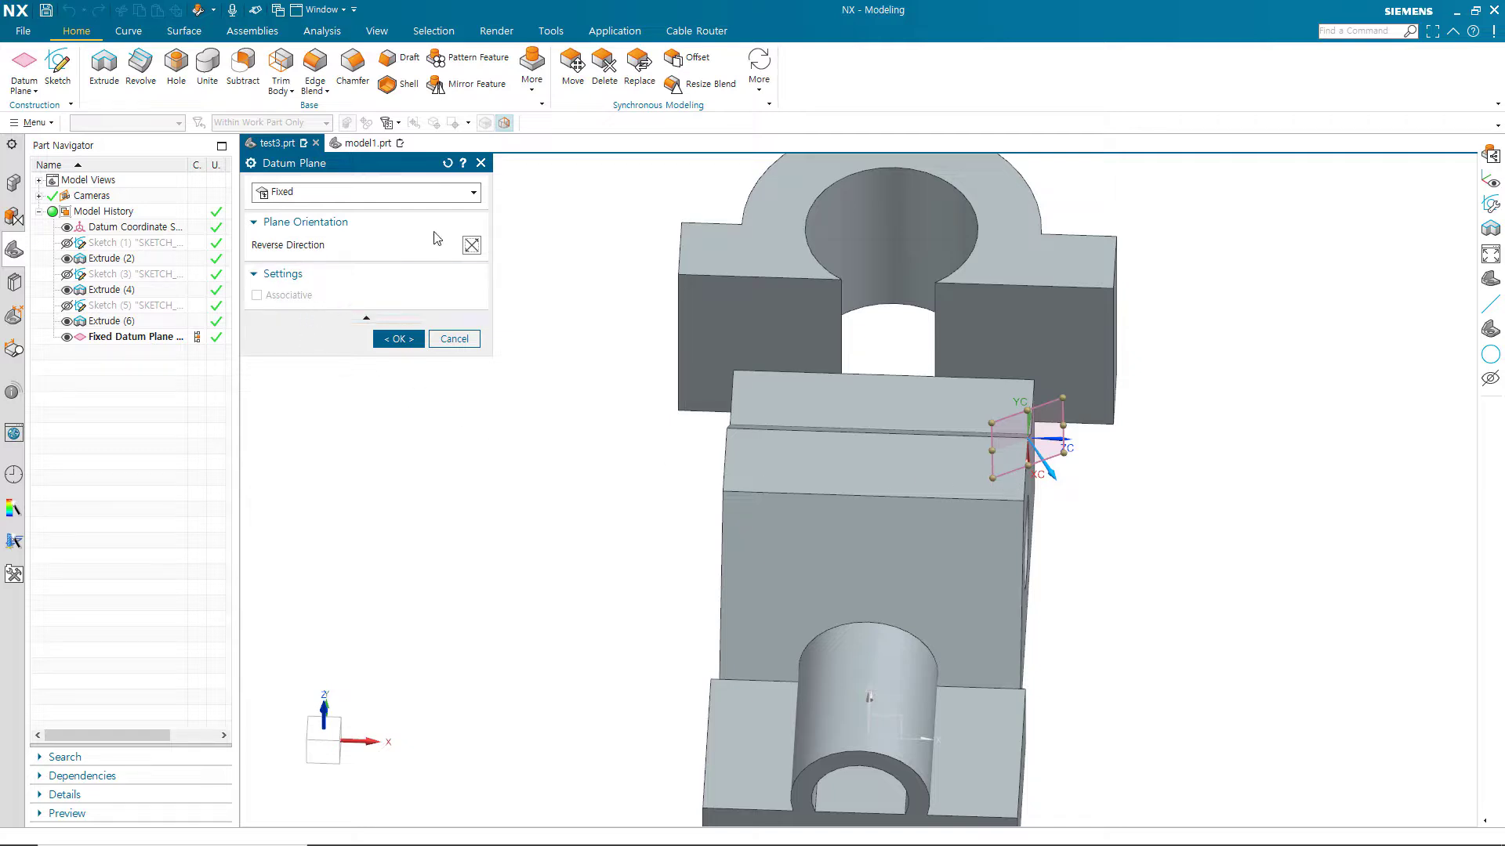
# Try redefining the fixed datum plane with the At Angle type
pyautogui.click(474, 193)
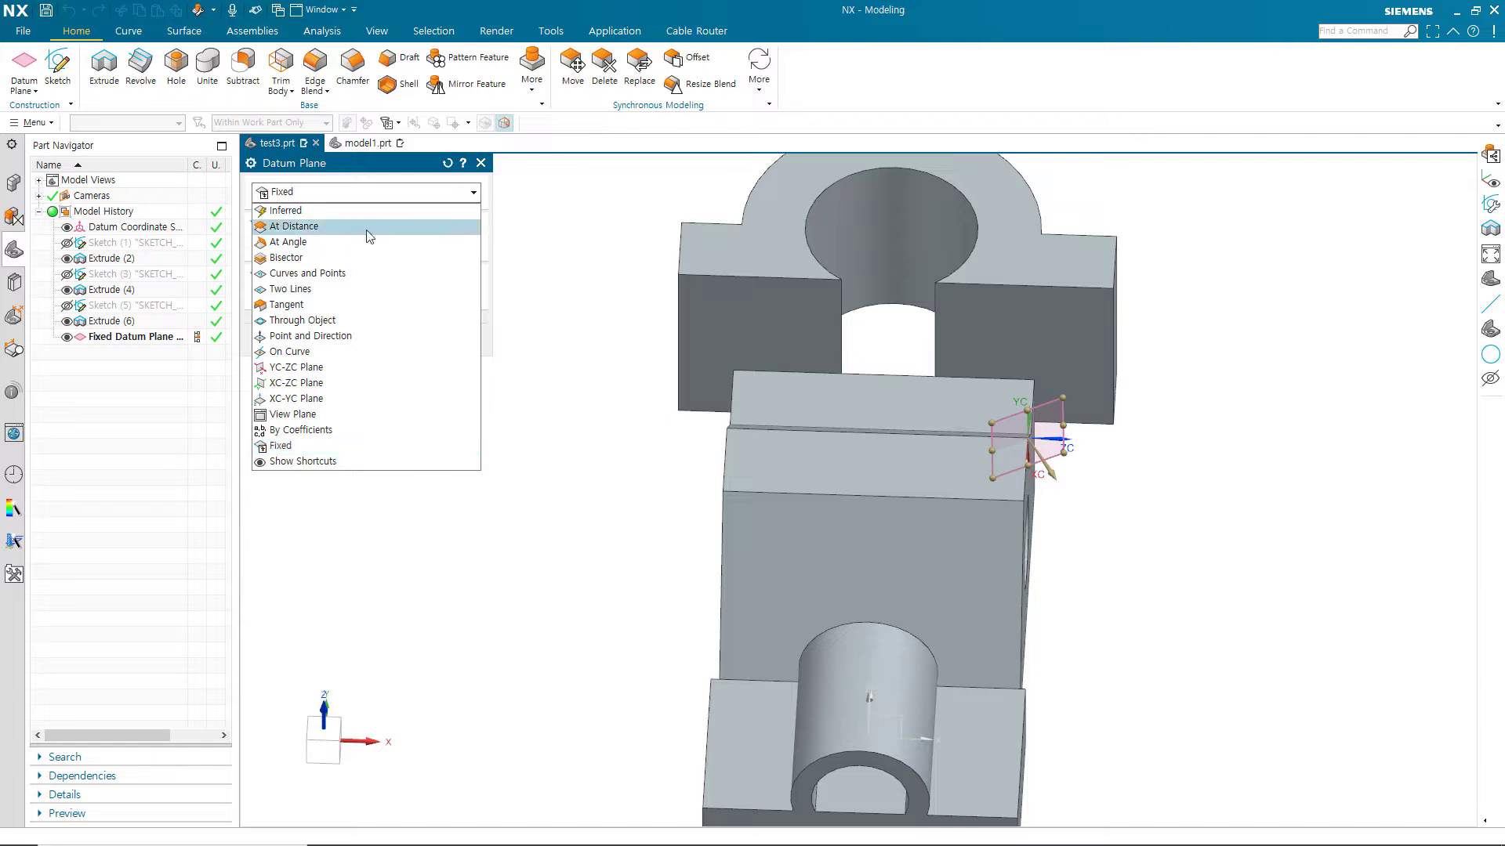
pyautogui.click(311, 244)
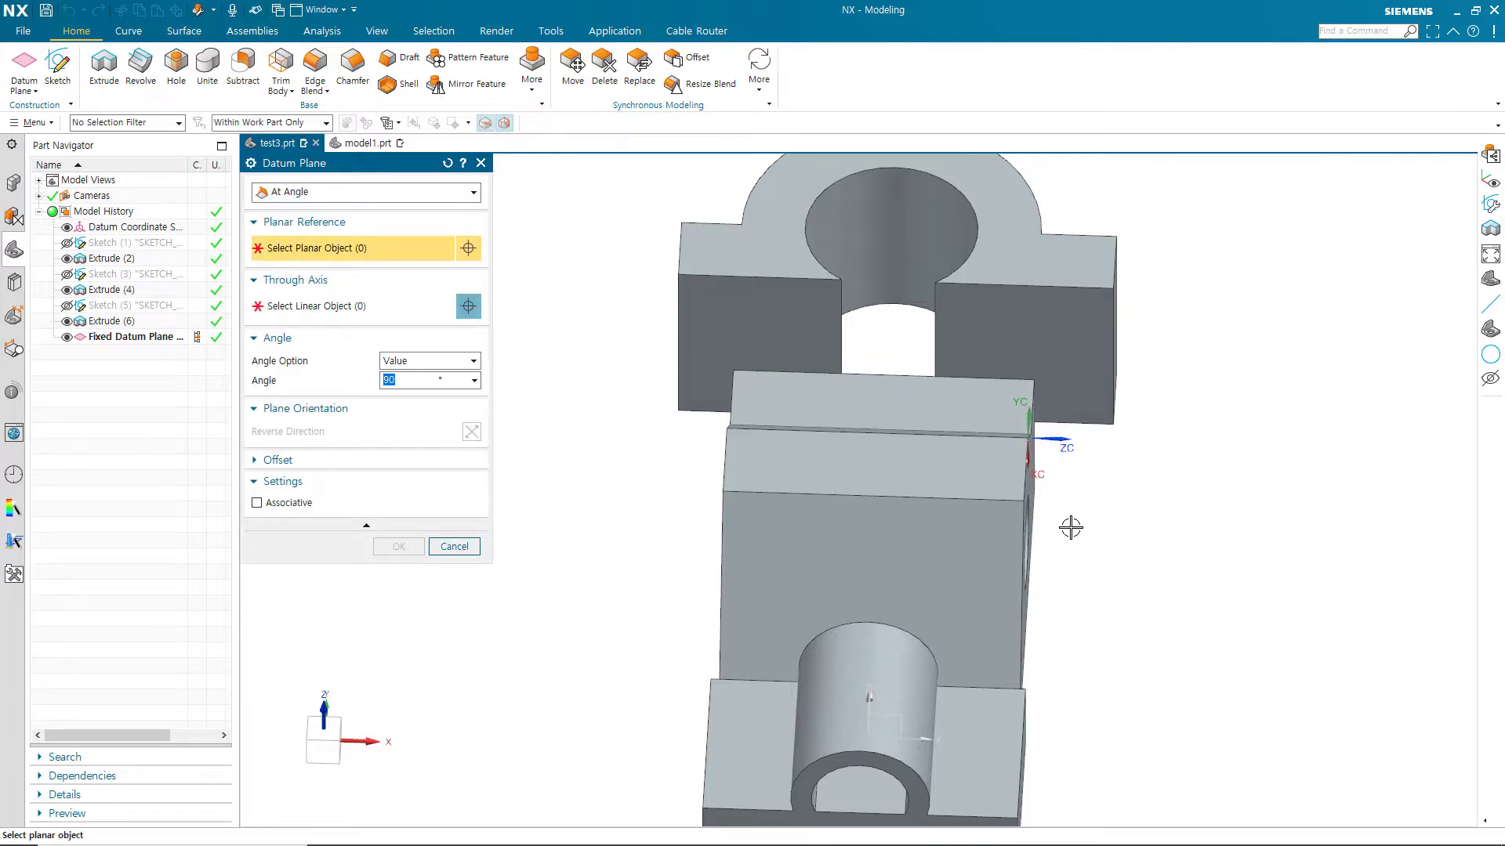
pyautogui.moveTo(1065, 528); pyautogui.dragTo(964, 511, button='middle')
# Redefine the datum plane as a YC-ZC Plane at 0 mm from the WCS and accept the edit
pyautogui.click(473, 192)
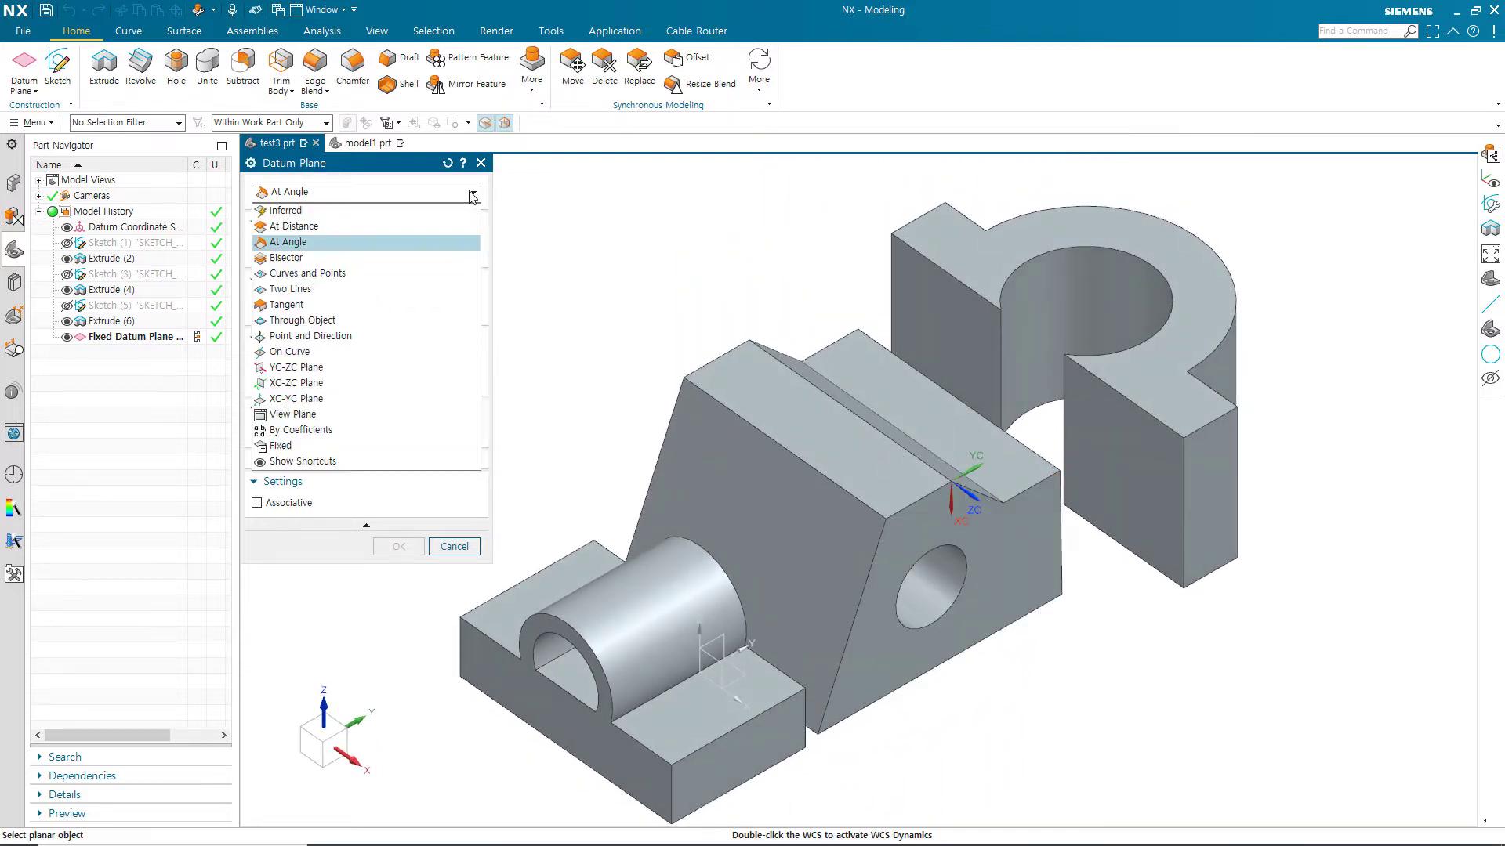
pyautogui.click(326, 373)
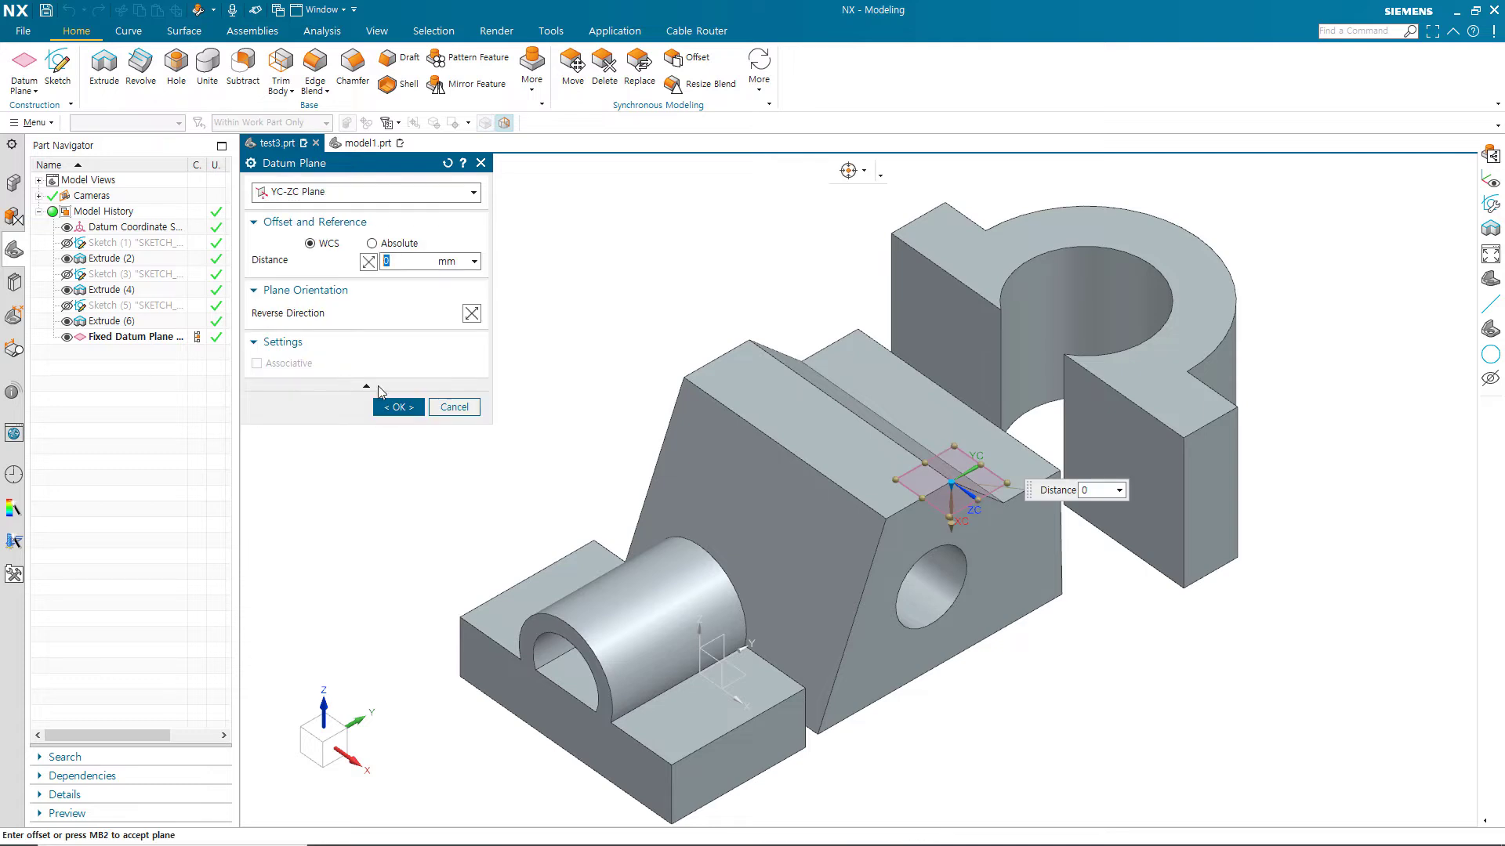
pyautogui.moveTo(978, 564); pyautogui.dragTo(571, 508, button='middle')
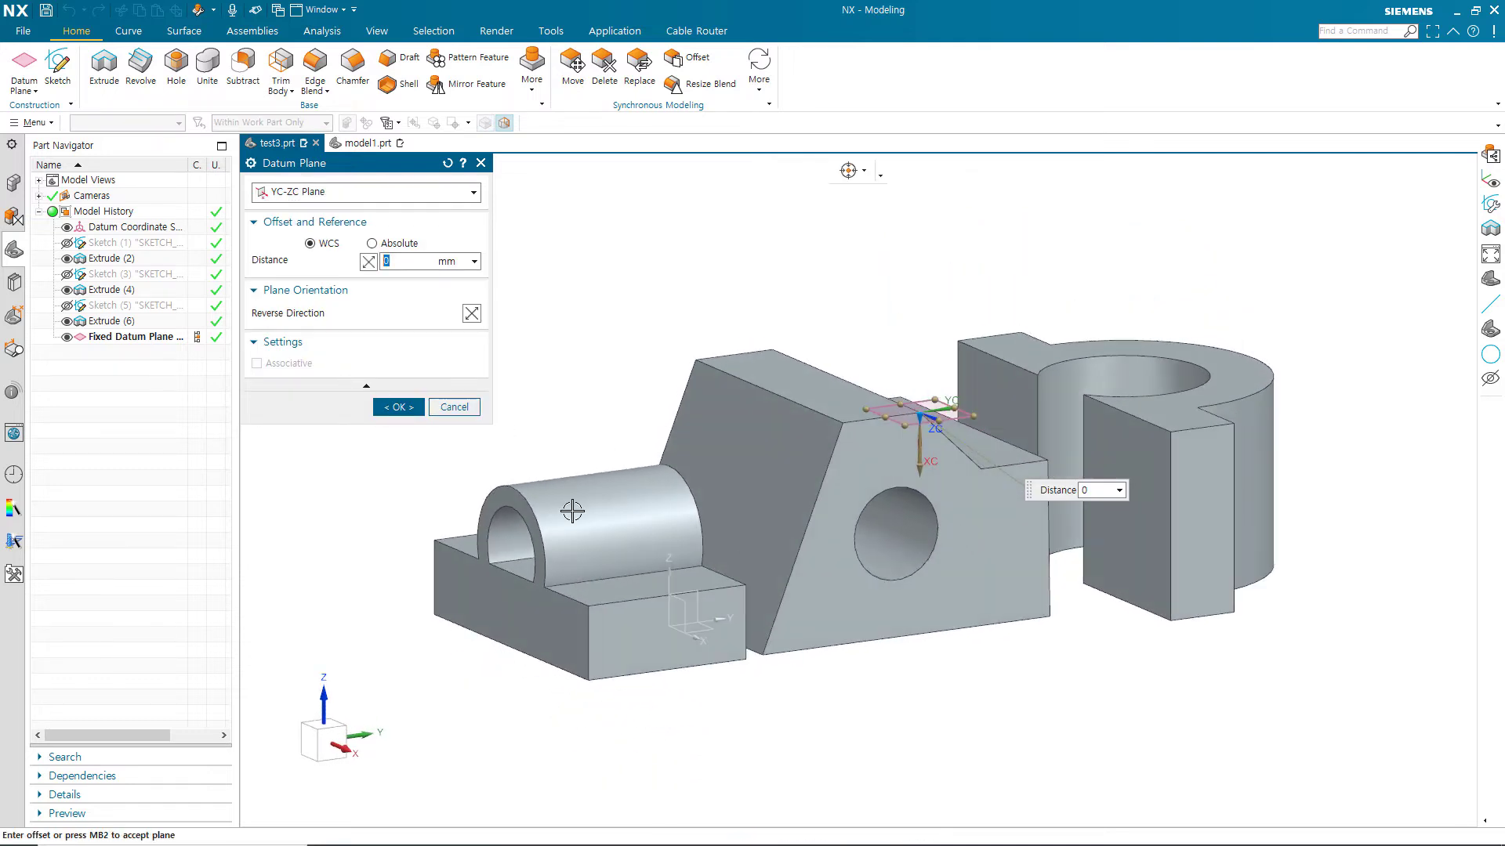
pyautogui.click(398, 407)
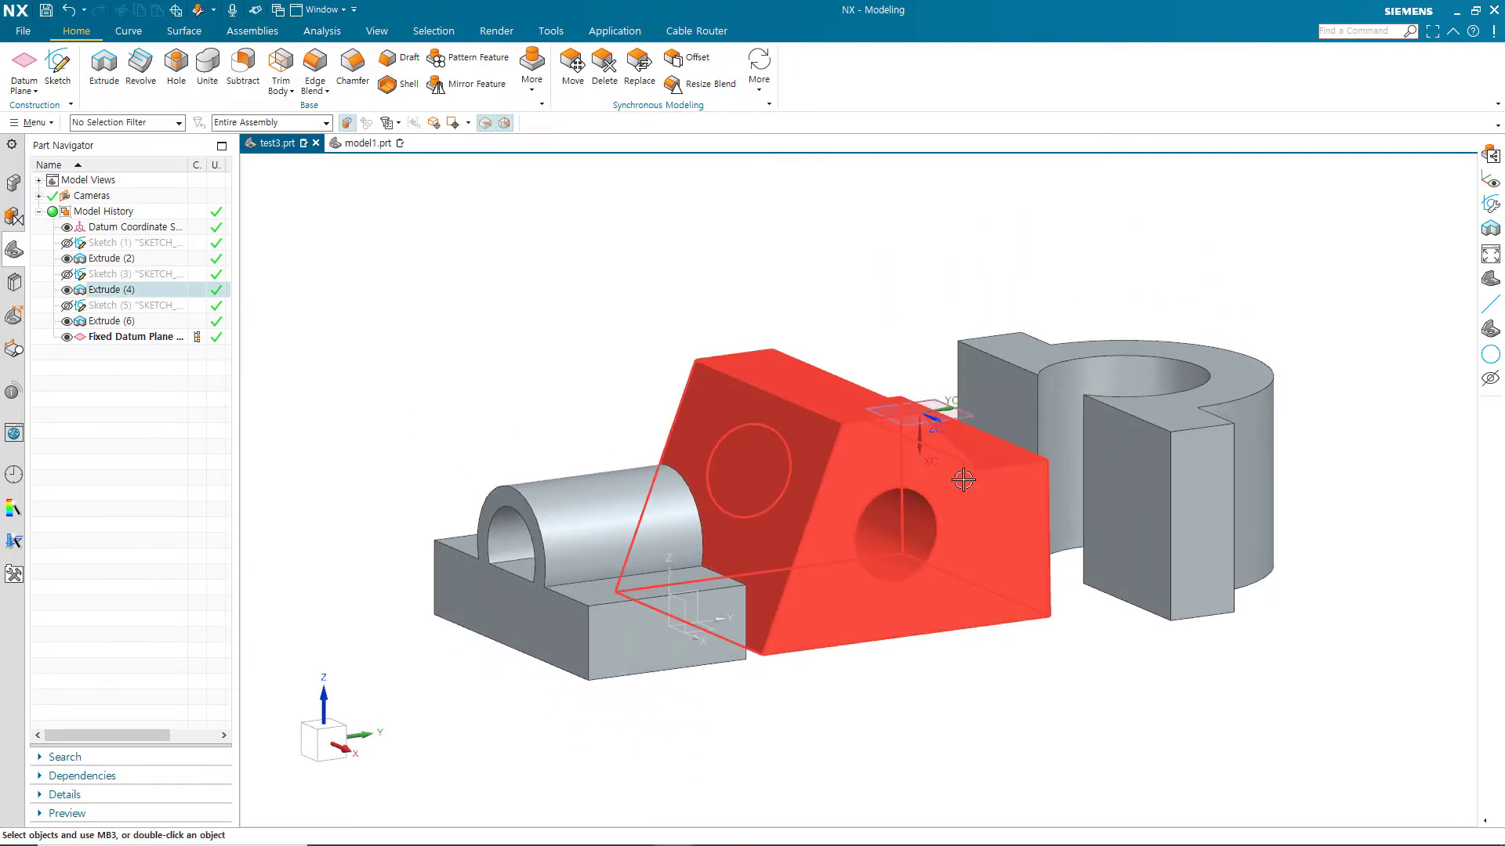